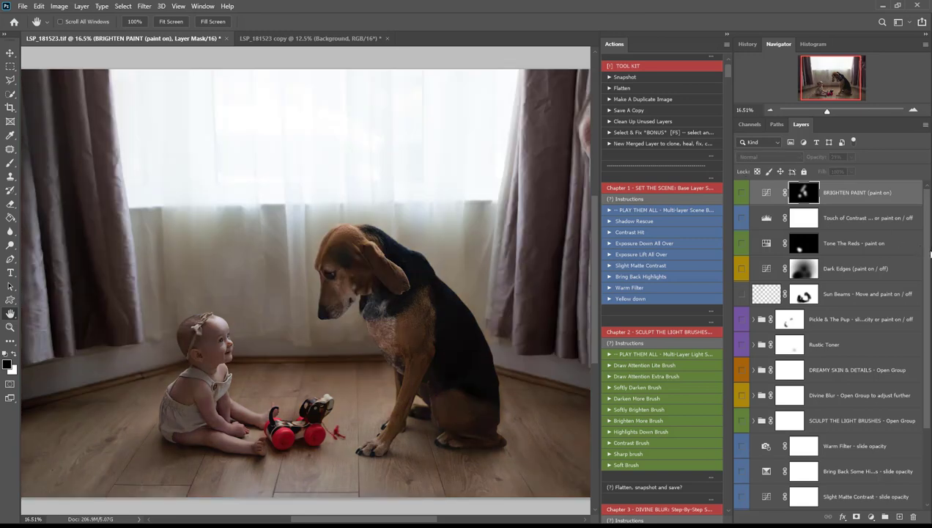
Show the FIX LAYER and the Shadow Rescue, Contrast Hit, Slight Matte Contrast, Bring Back Highlights and Warm Filter layers
drag(926, 248, 923, 368)
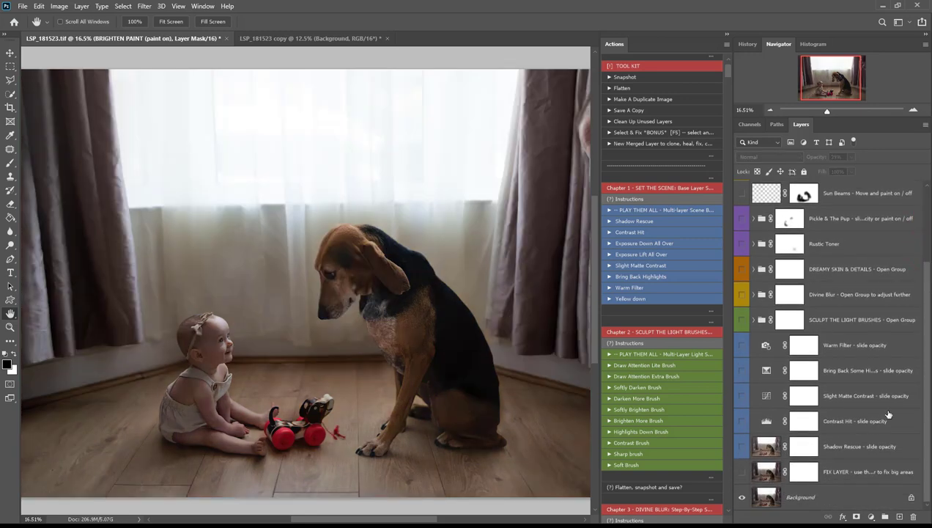
click(742, 471)
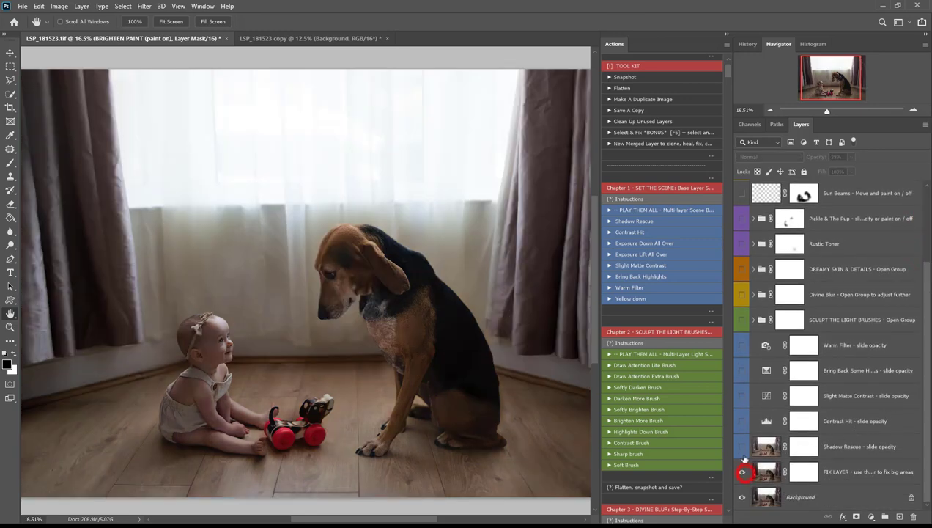
click(741, 446)
click(741, 421)
click(742, 395)
click(741, 370)
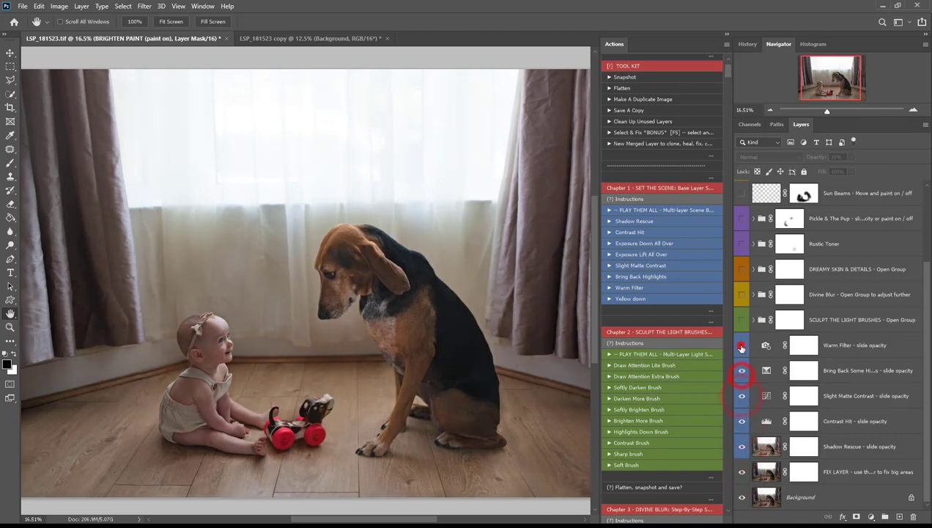
click(742, 344)
Show the SCULPT THE LIGHT BRUSHES, Divine Blur, DREAMY SKIN & DETAILS, Rustic Toner and Pickle & The Pup groups
click(742, 319)
click(741, 294)
click(741, 269)
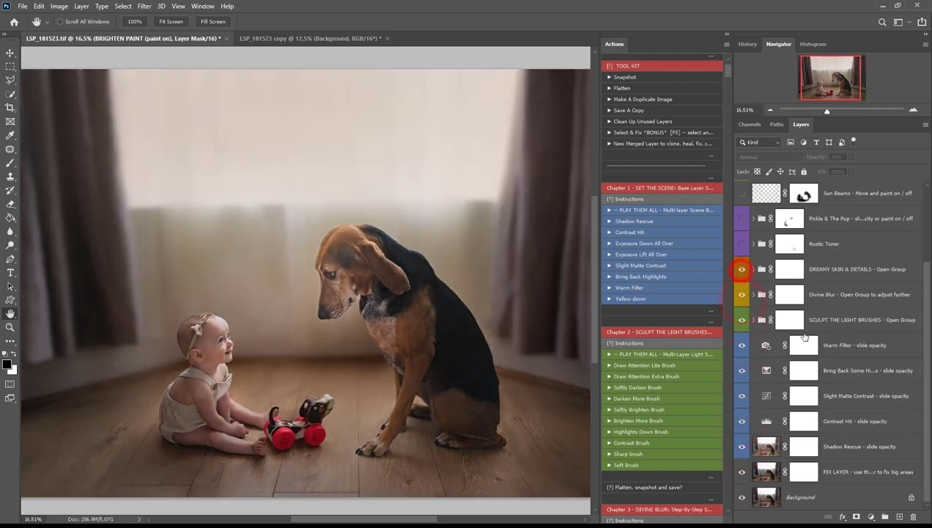
scroll(804, 337, up, 2)
scroll(804, 336, up, 1)
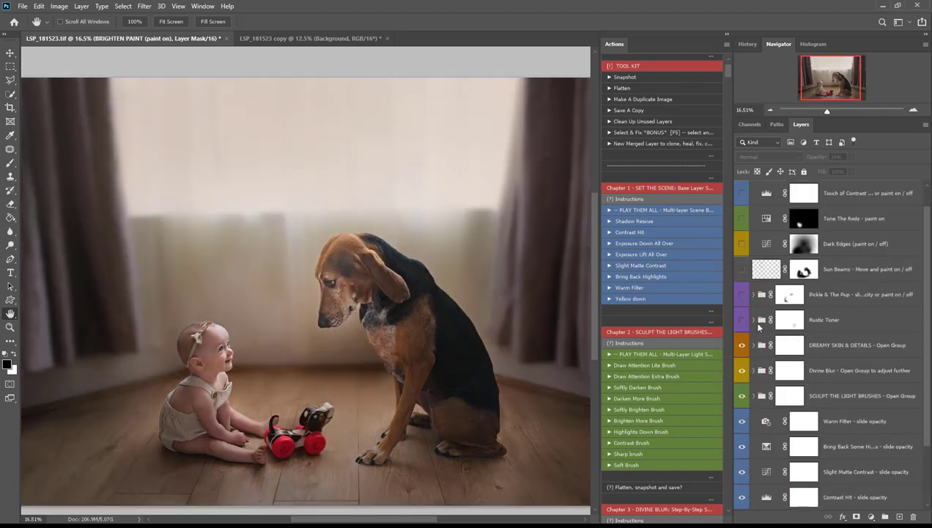
click(742, 321)
click(742, 295)
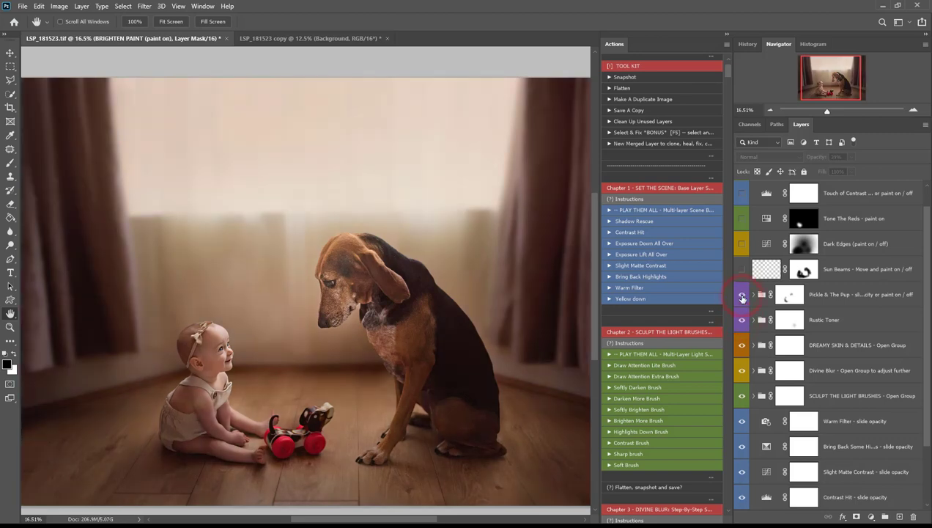
Show the Sun Beams, Dark Edges, Tone The Reds, Touch of Contrast and BRIGHTEN PAINT layers
click(742, 270)
click(742, 243)
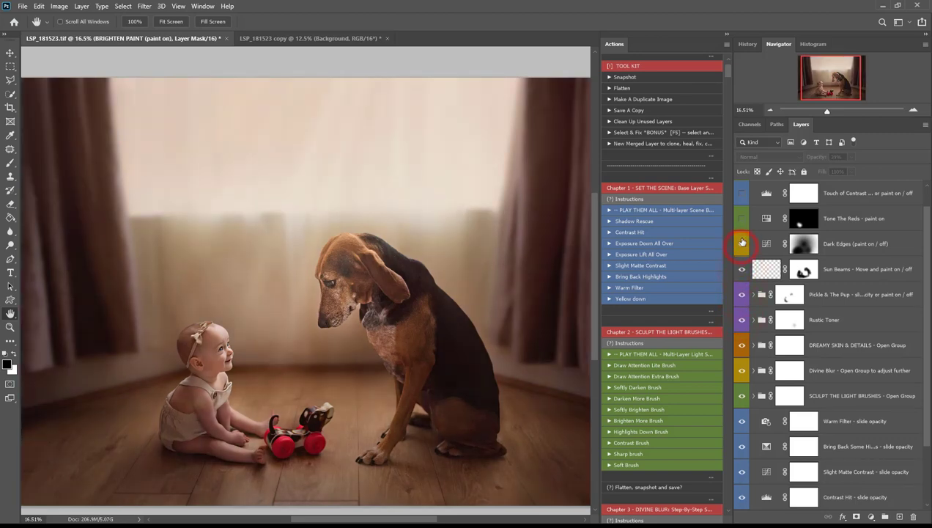
click(743, 218)
scroll(743, 219, up, 1)
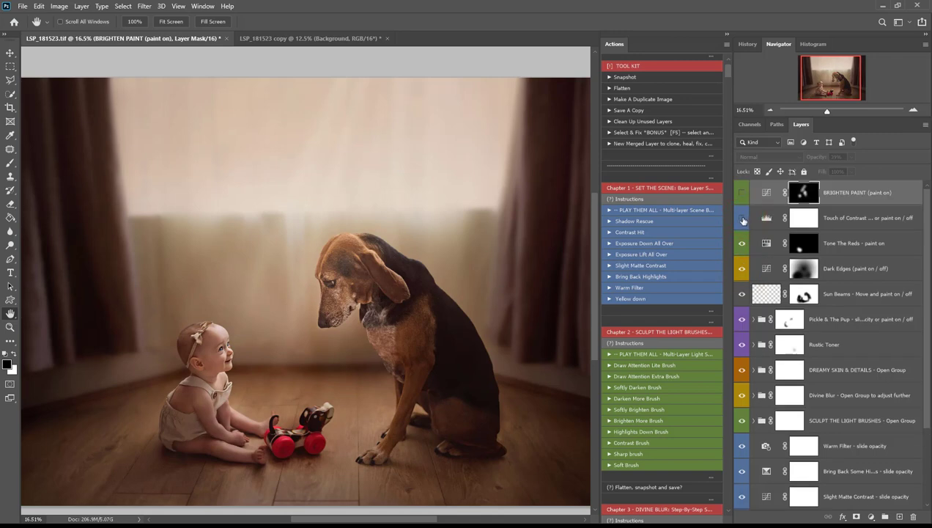
click(742, 217)
click(742, 192)
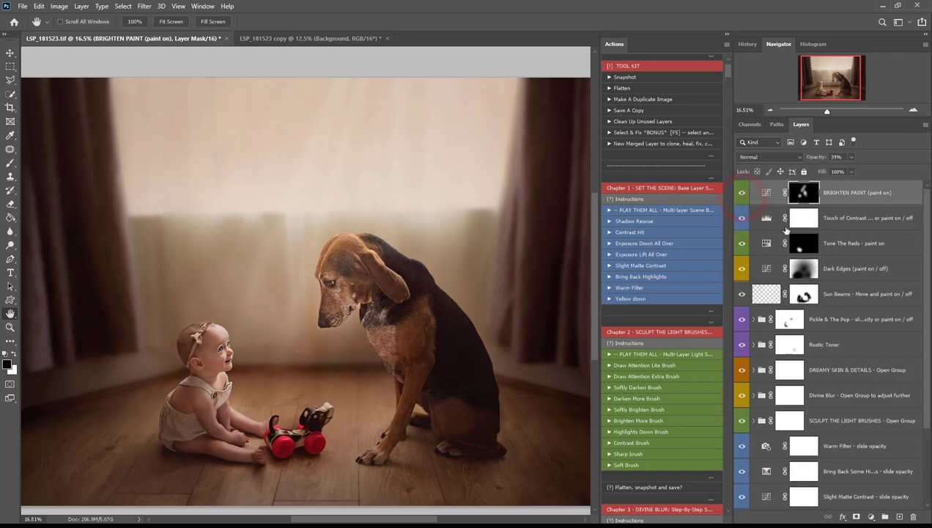
drag(926, 222, 927, 340)
scroll(928, 319, up, 4)
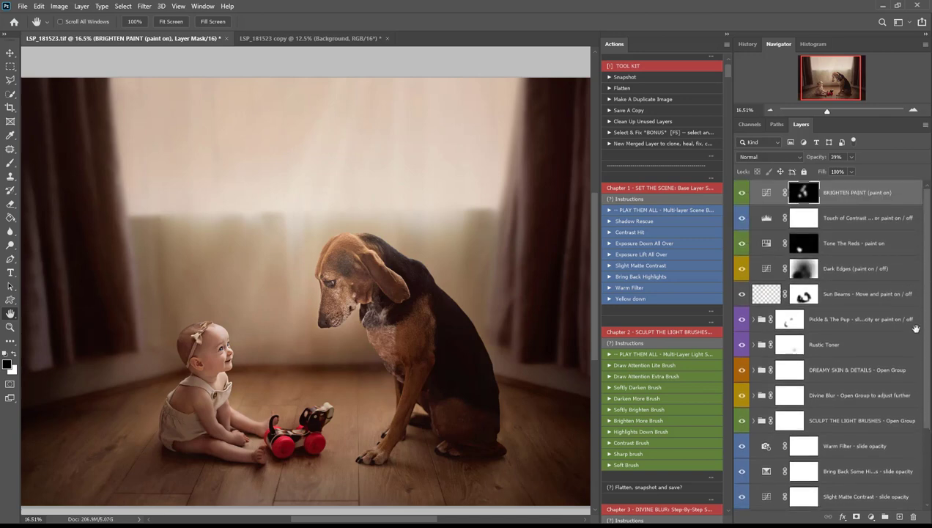
View the LSP_181523 copy document with its texture and dust overlay layers, and return to LSP_181523.tif
click(282, 38)
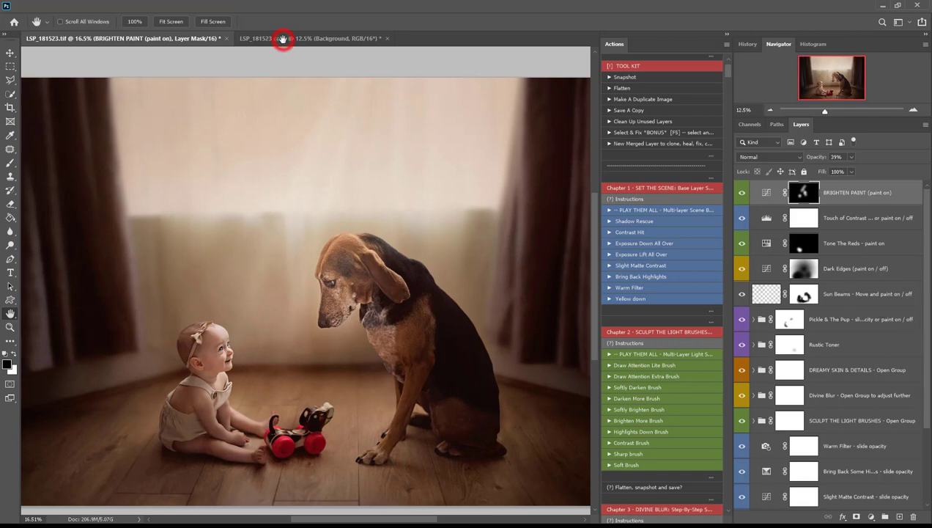
key(z)
drag(294, 288, 296, 290)
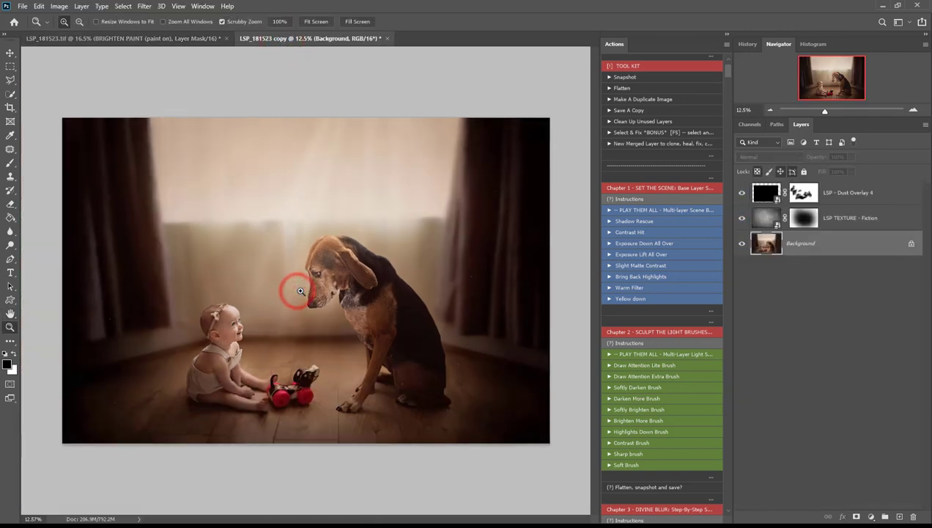
click(742, 217)
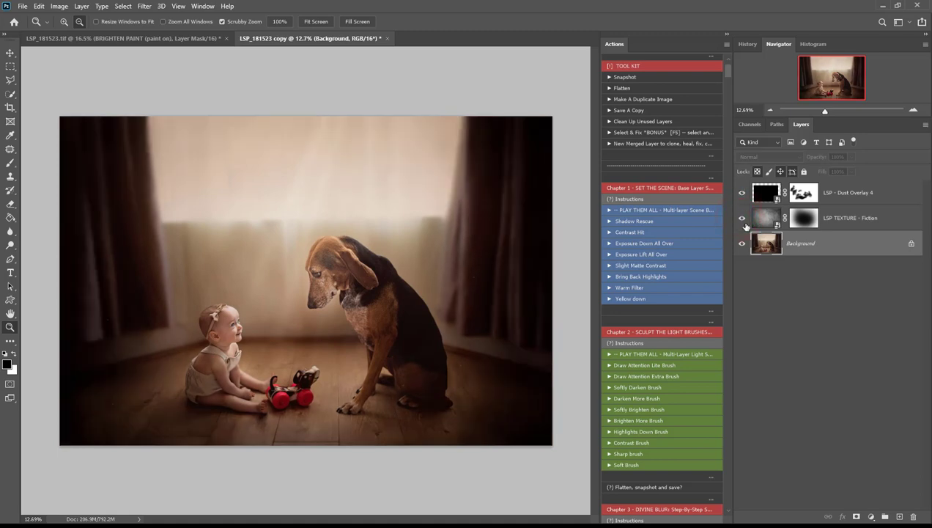
click(201, 38)
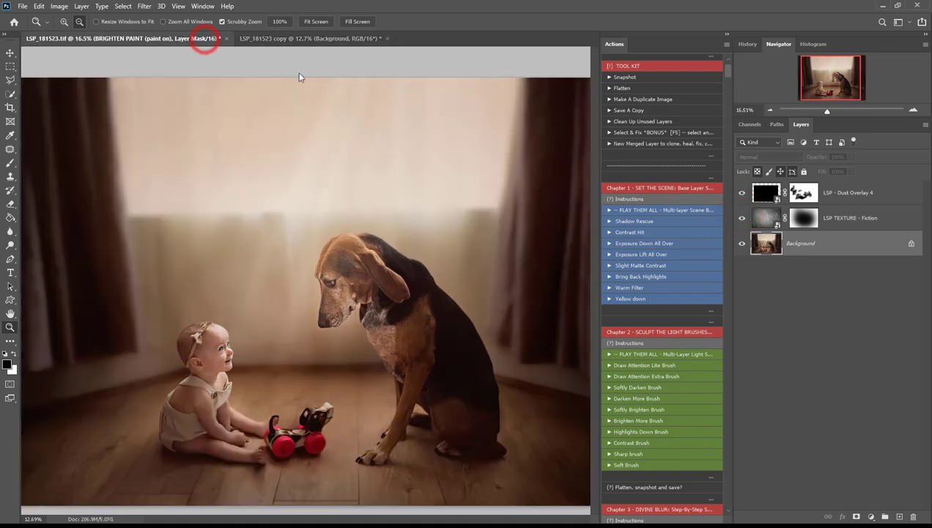
Browse the Light Chronicles action set from the Tool Kit through the Chapter 1 and Chapter 2 actions
scroll(694, 216, up, 3)
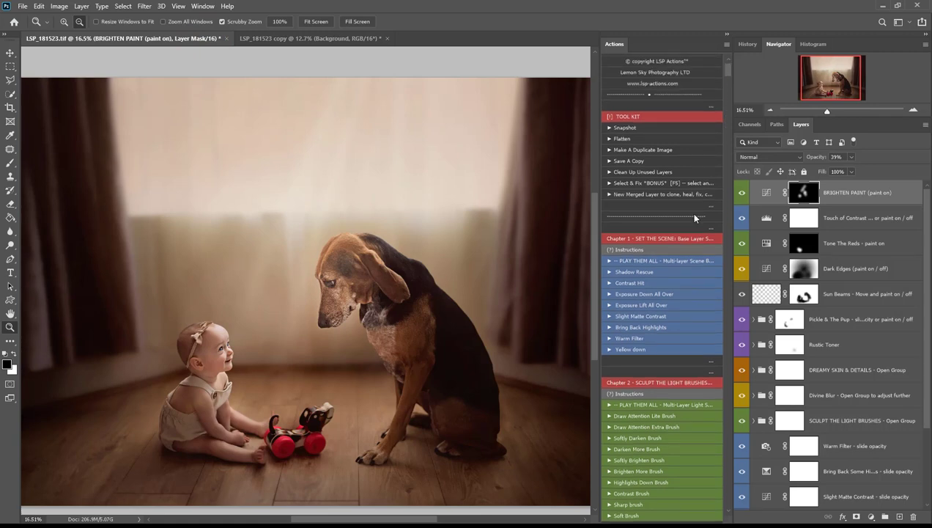
scroll(681, 281, down, 8)
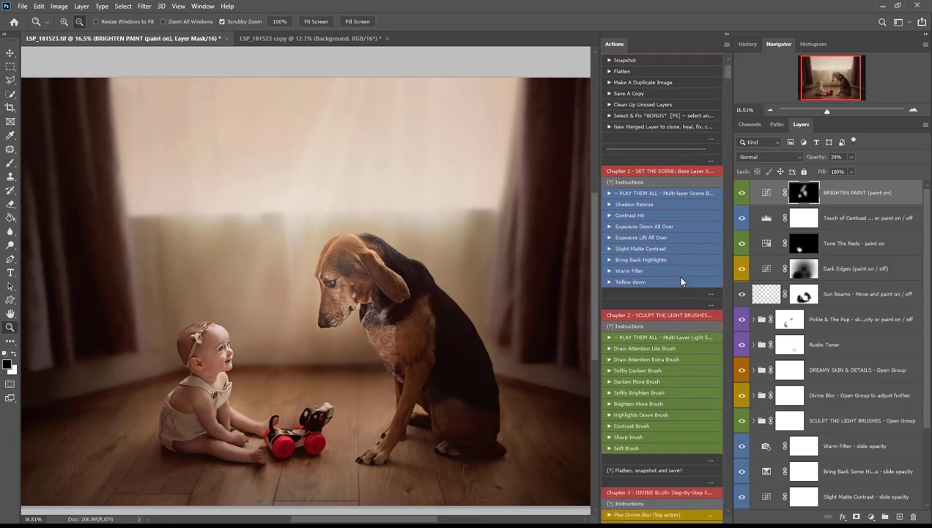
scroll(681, 282, up, 10)
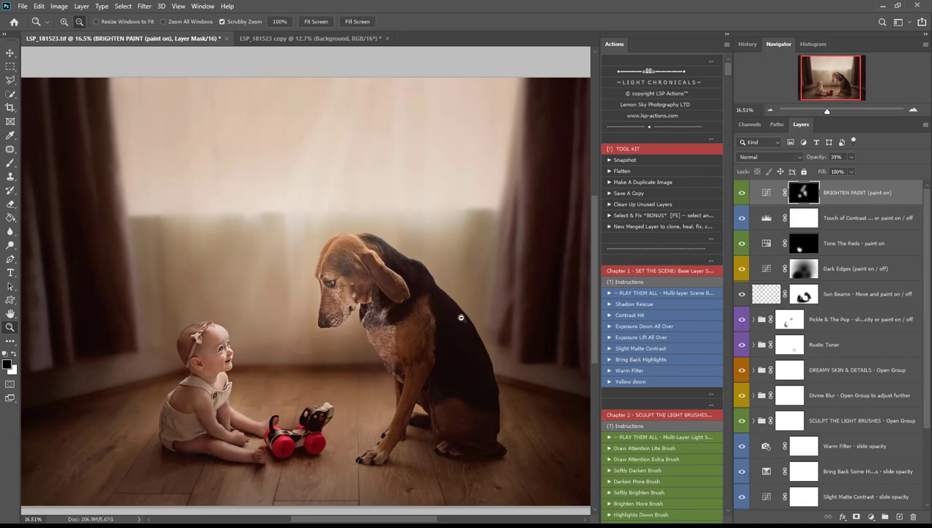
scroll(460, 317, down, 1)
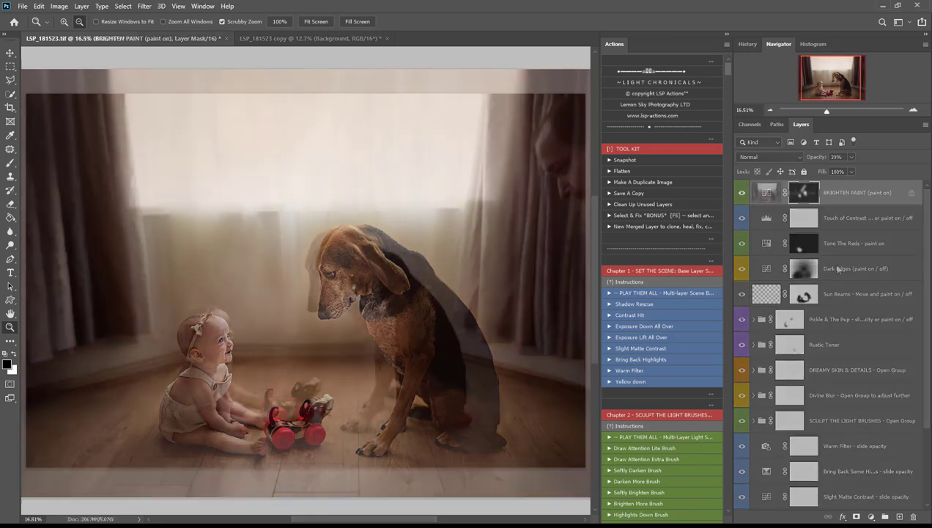
click(833, 190)
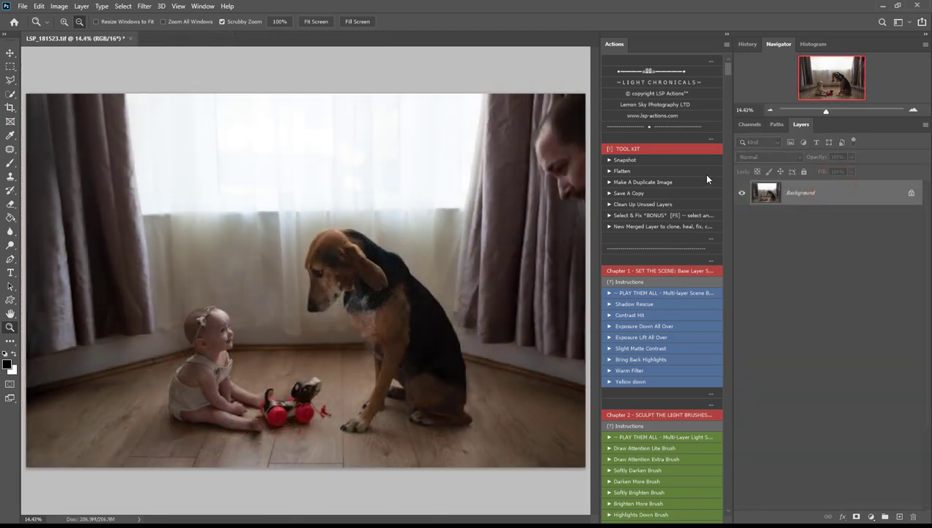
scroll(707, 178, down, 2)
scroll(708, 179, up, 2)
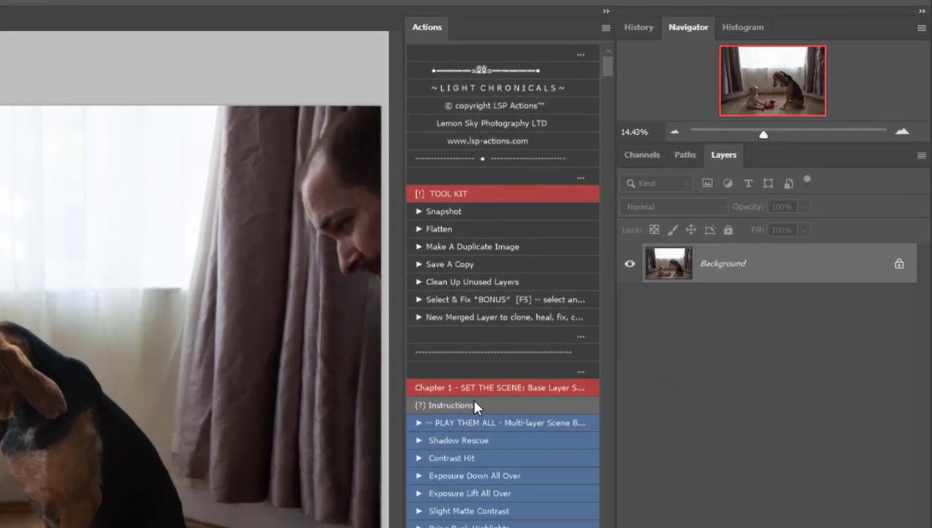
scroll(642, 275, down, 4)
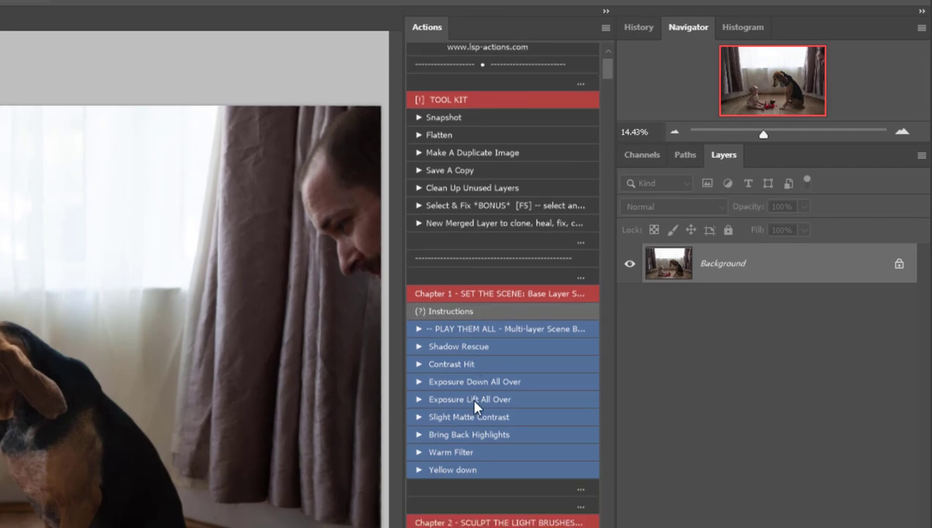
scroll(503, 293, down, 4)
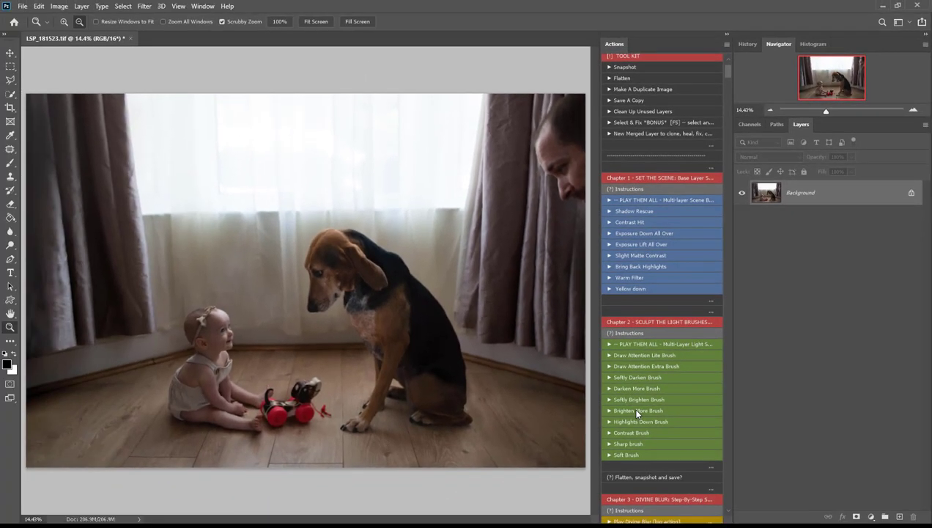
scroll(637, 412, up, 7)
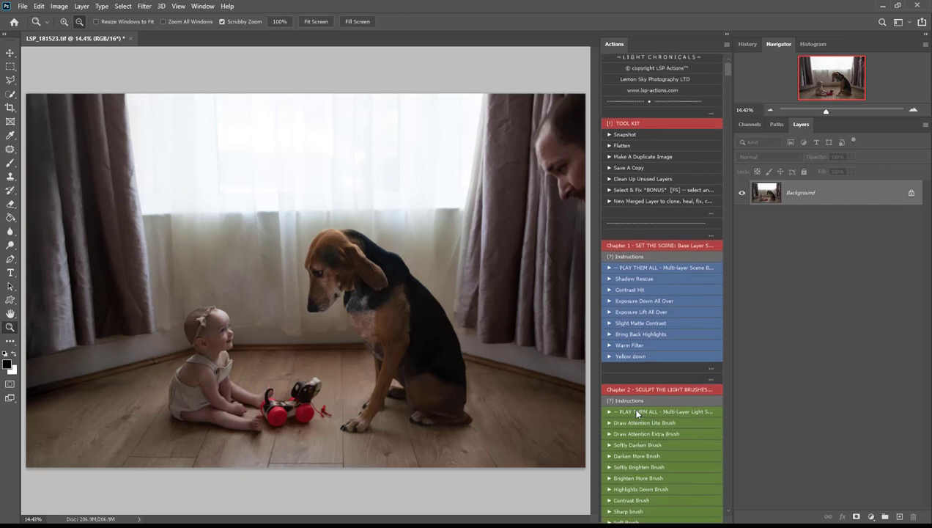
scroll(653, 401, down, 1)
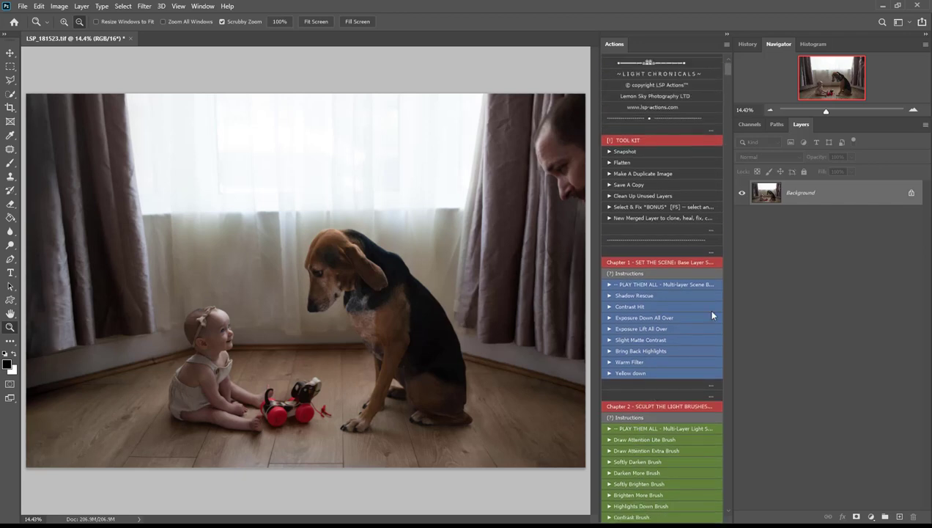
Create a fix layer above the Background with the Tool Kit's New Merged Layer action and dismiss its message
click(802, 189)
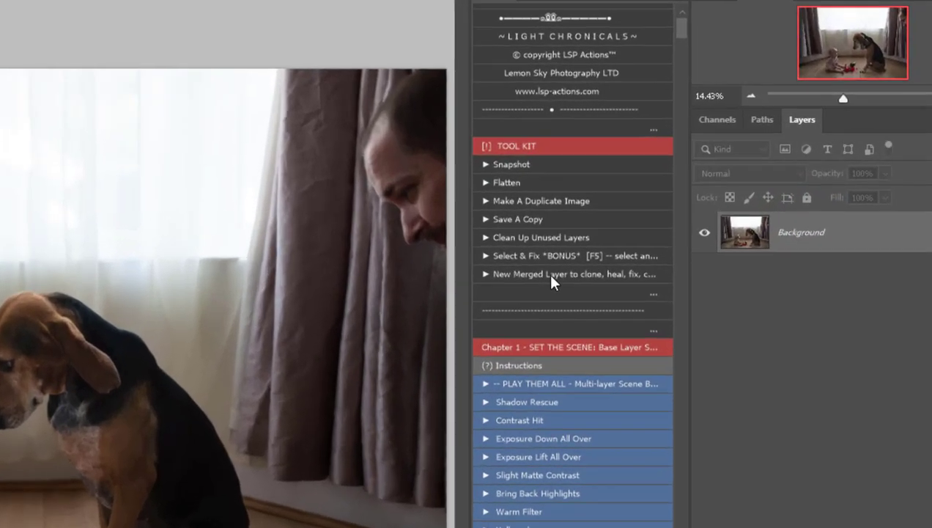
click(648, 218)
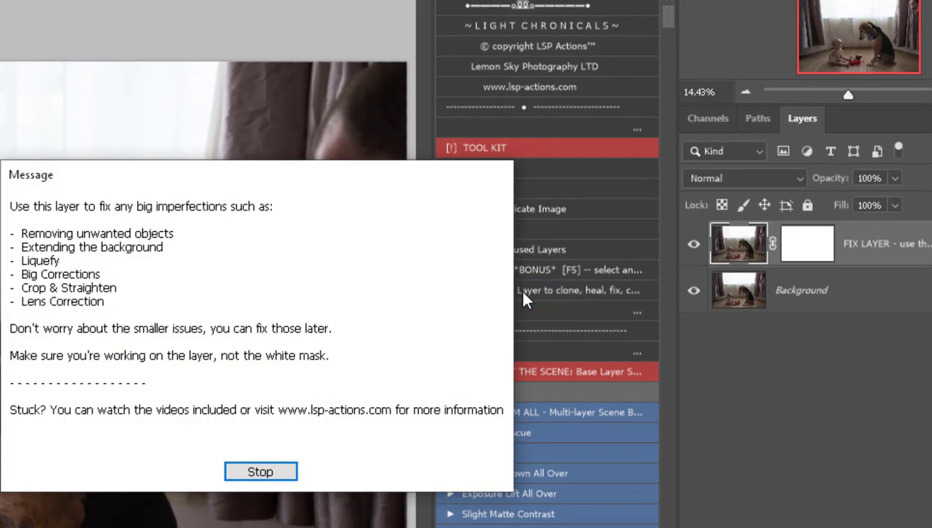
click(268, 470)
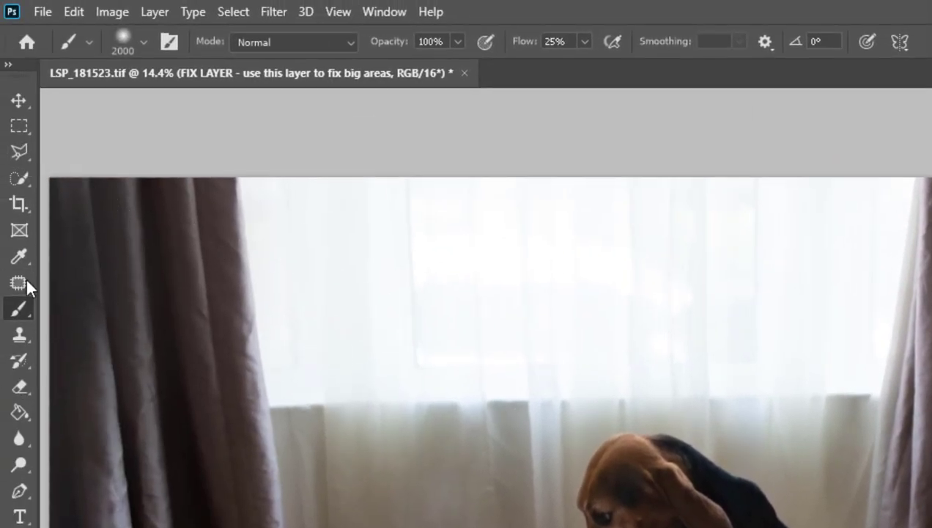
Outline the man's head beside the curtain with the Patch Tool and remove it using the Select & Fix action
click(24, 282)
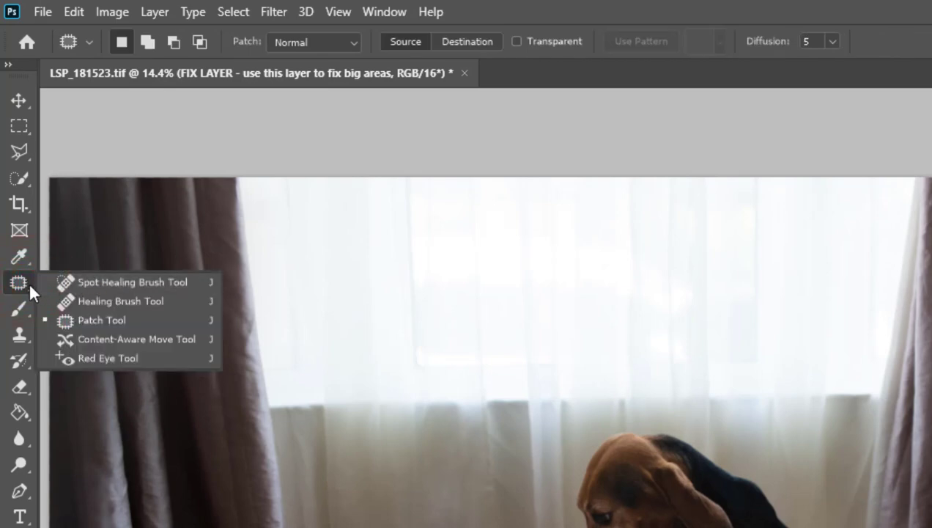
click(104, 319)
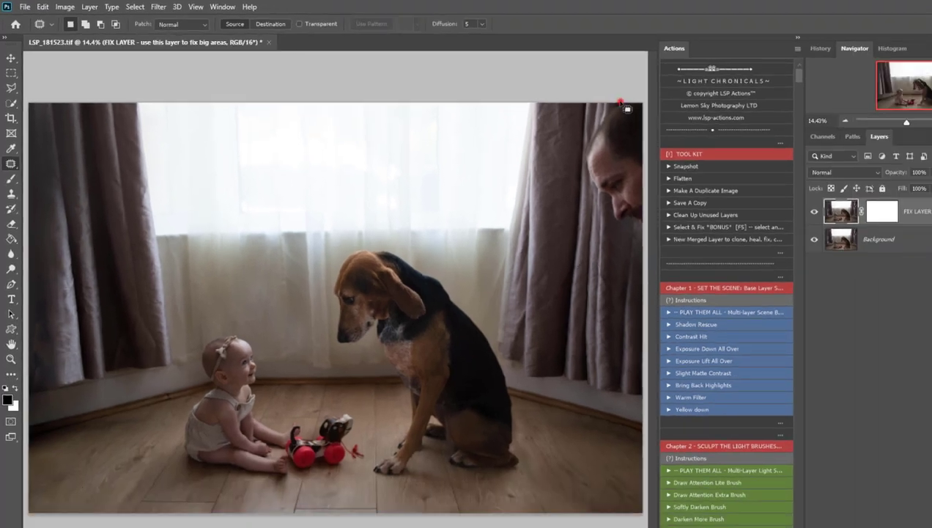
mouse_move(566, 93)
mouse_down()
mouse_move(533, 155)
mouse_move(566, 211)
mouse_up()
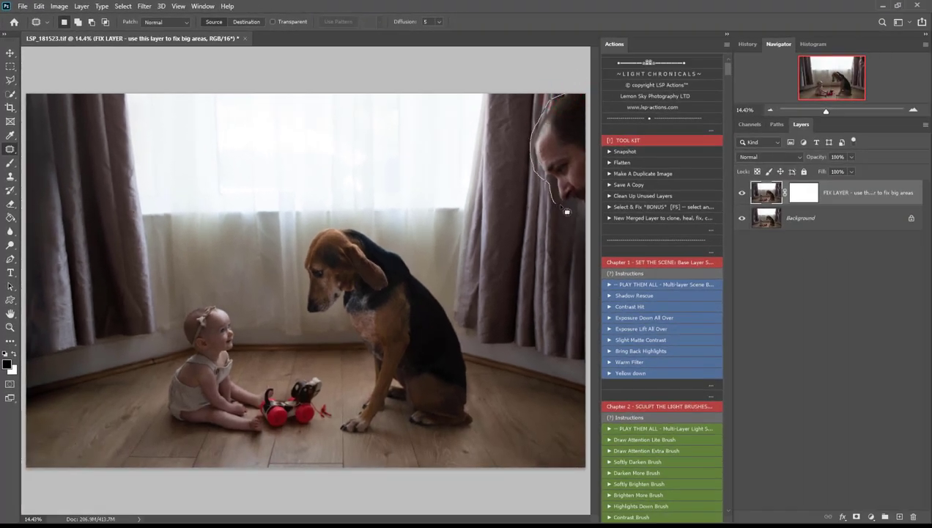
drag(594, 93, 595, 78)
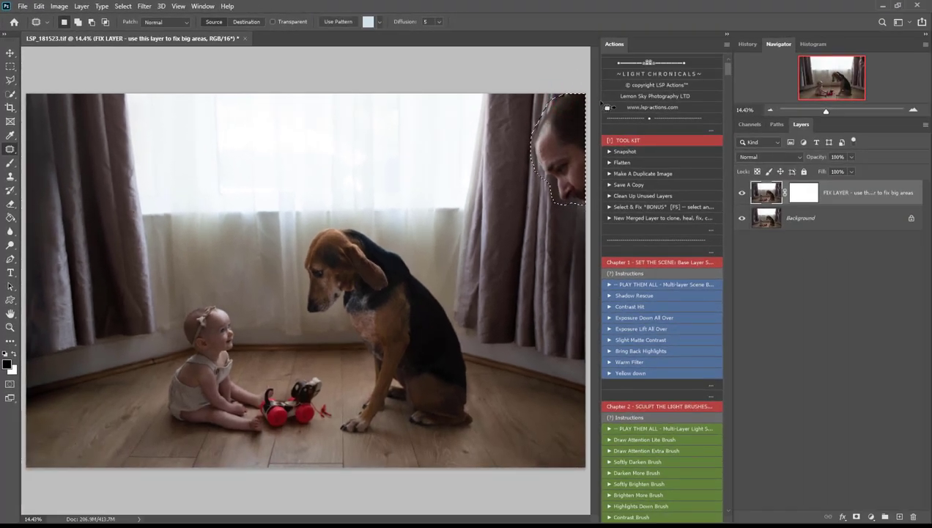
click(635, 210)
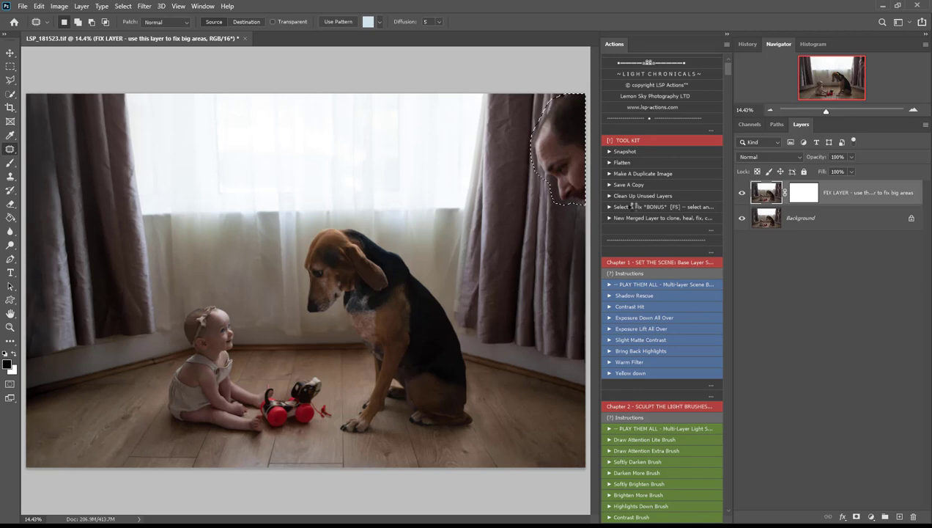
click(559, 214)
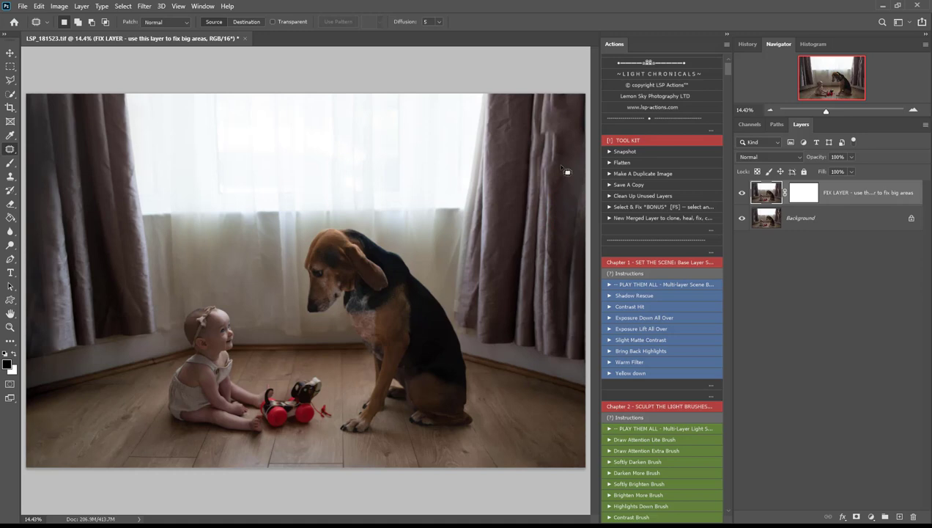
Clone clean curtain folds over the retouched area of the right curtain with the Clone Stamp Tool
click(10, 176)
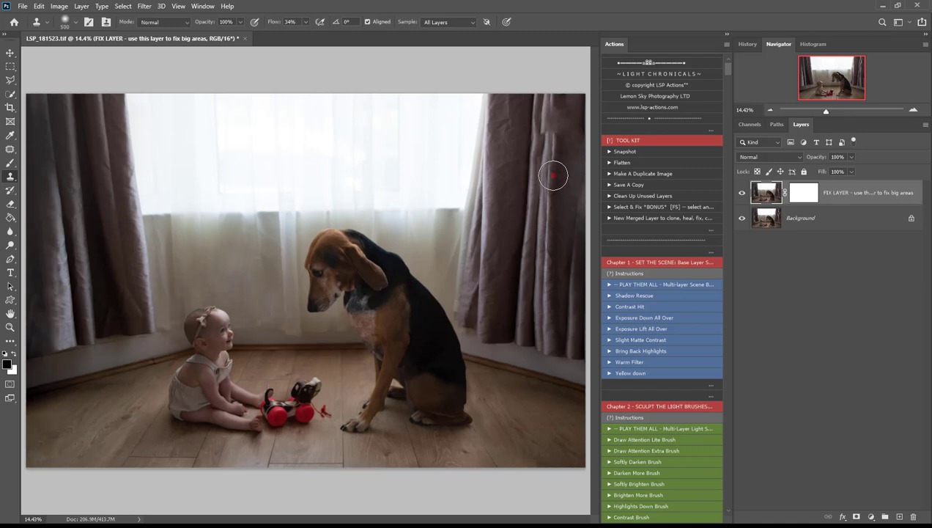
mouse_move(554, 175)
mouse_down()
mouse_move(559, 95)
mouse_move(555, 131)
mouse_move(554, 113)
mouse_move(546, 132)
mouse_move(553, 82)
mouse_move(551, 147)
mouse_move(555, 112)
mouse_up()
alt+click(567, 253)
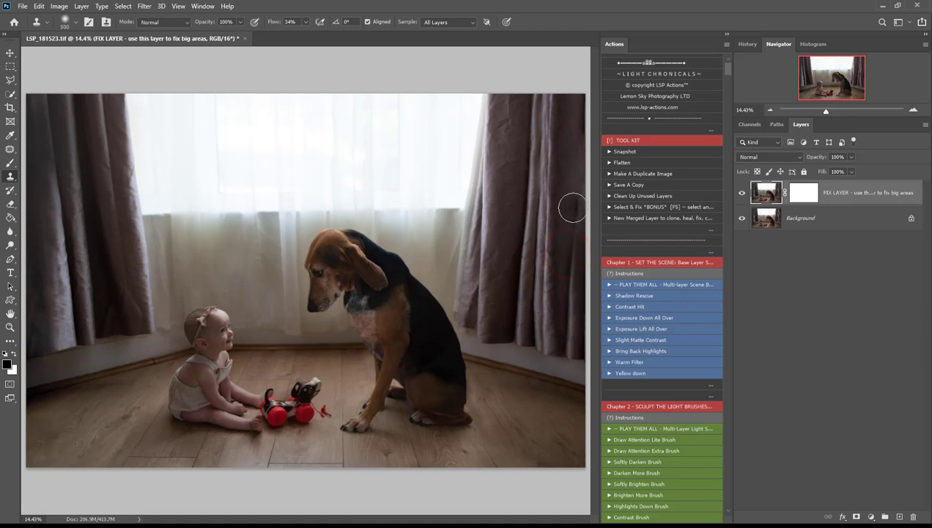
mouse_move(572, 208)
mouse_down()
mouse_move(576, 101)
mouse_move(578, 144)
mouse_move(578, 104)
mouse_up()
alt+click(571, 144)
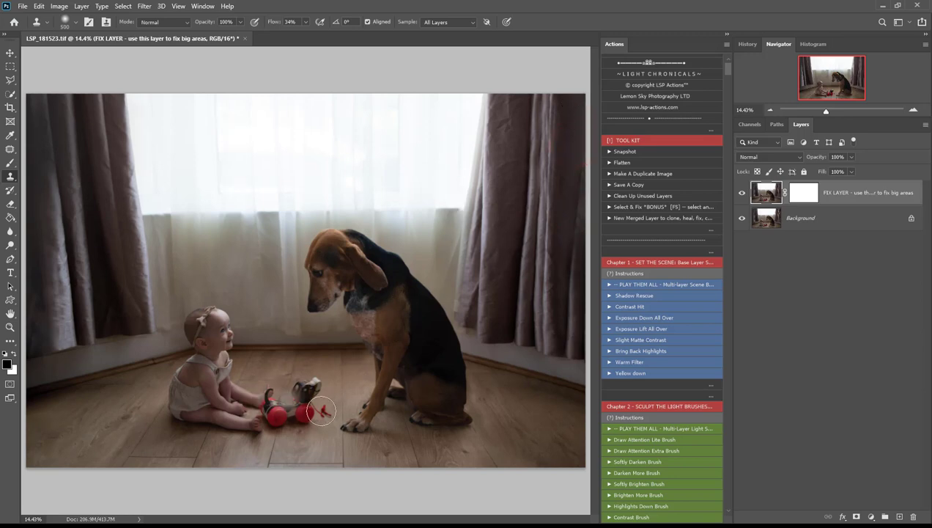
Outline the toy dog's red pull string with the Patch Tool and remove it using the Select & Fix action
key(z)
drag(321, 411, 357, 448)
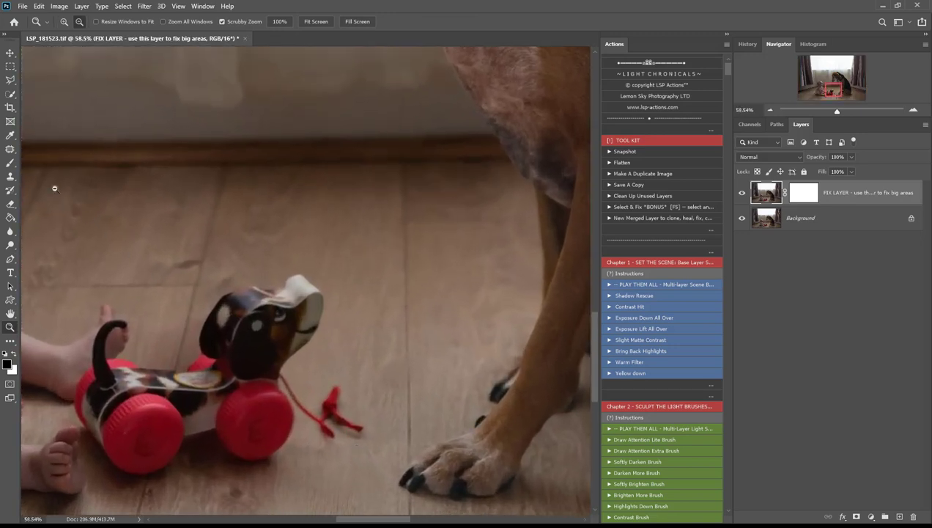
click(10, 149)
mouse_move(367, 426)
mouse_down()
mouse_move(370, 444)
mouse_move(350, 454)
mouse_up()
mouse_move(310, 426)
mouse_down()
mouse_move(280, 375)
mouse_move(317, 402)
mouse_move(352, 404)
mouse_up()
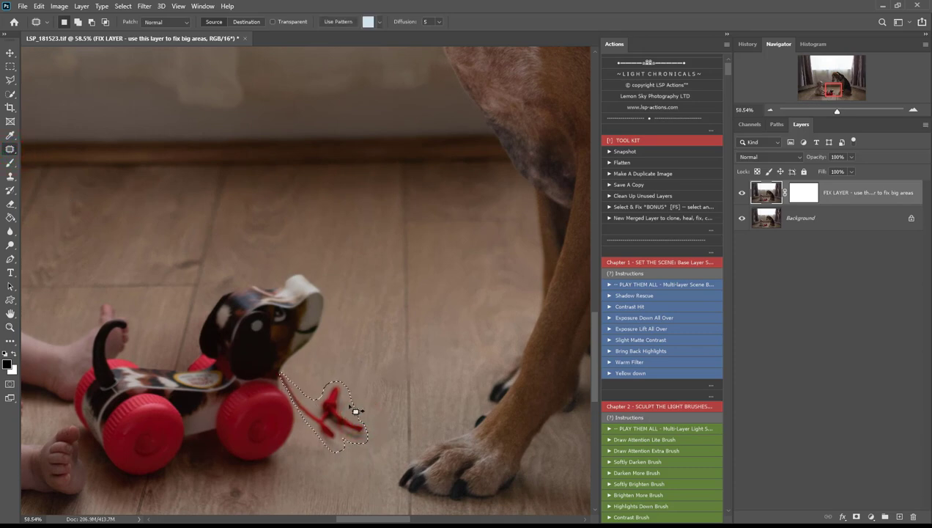
click(630, 207)
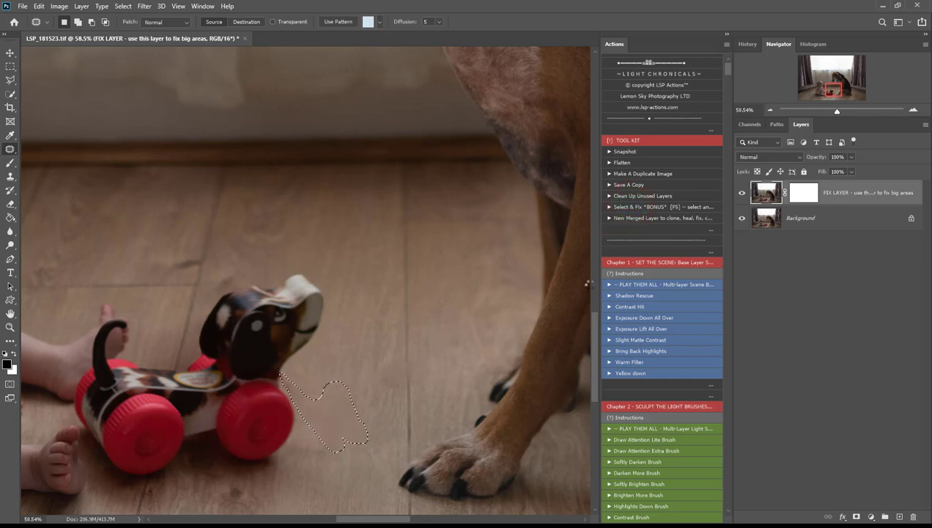
click(480, 331)
Patch the leftover trace of the string on the floor just beside the toy's front wheel
key(z)
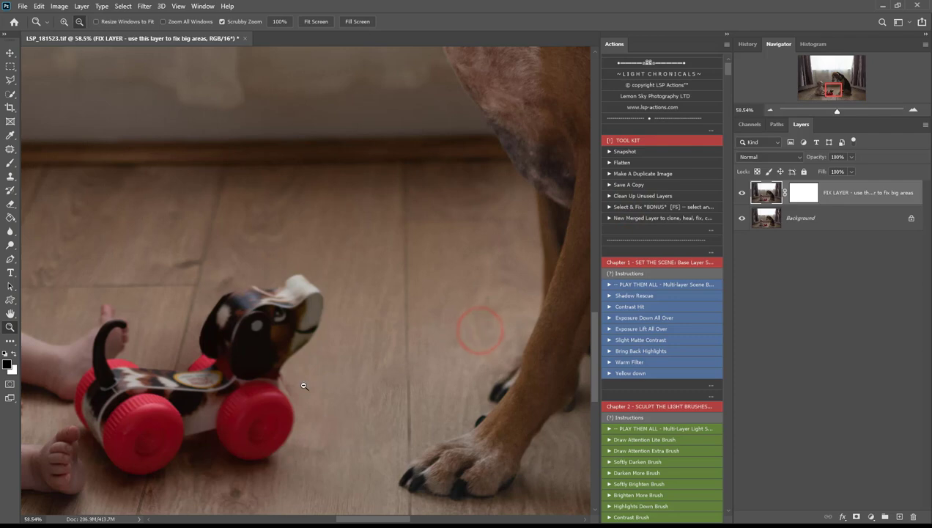
key(j)
click(304, 385)
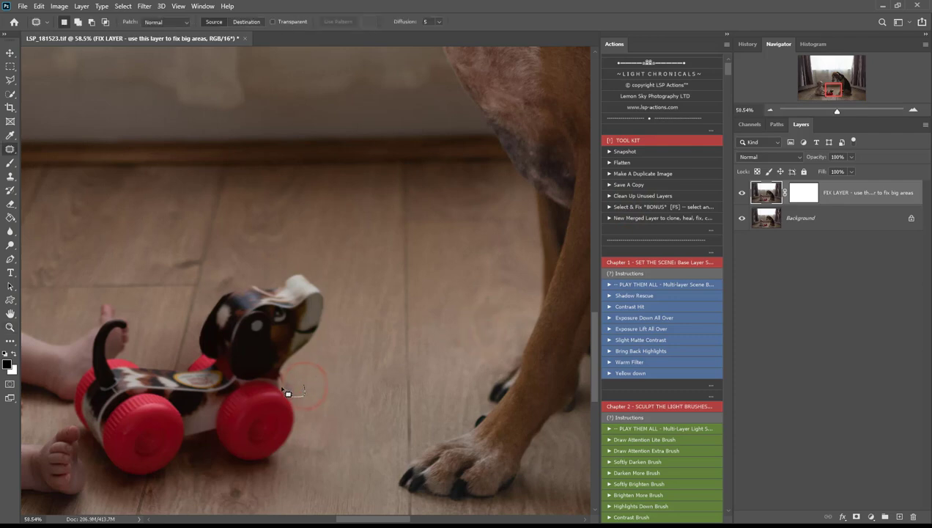
click(319, 368)
mouse_move(285, 376)
mouse_down()
mouse_move(305, 387)
mouse_move(296, 398)
mouse_move(284, 385)
mouse_move(311, 371)
mouse_move(296, 394)
mouse_up()
click(312, 369)
key(z)
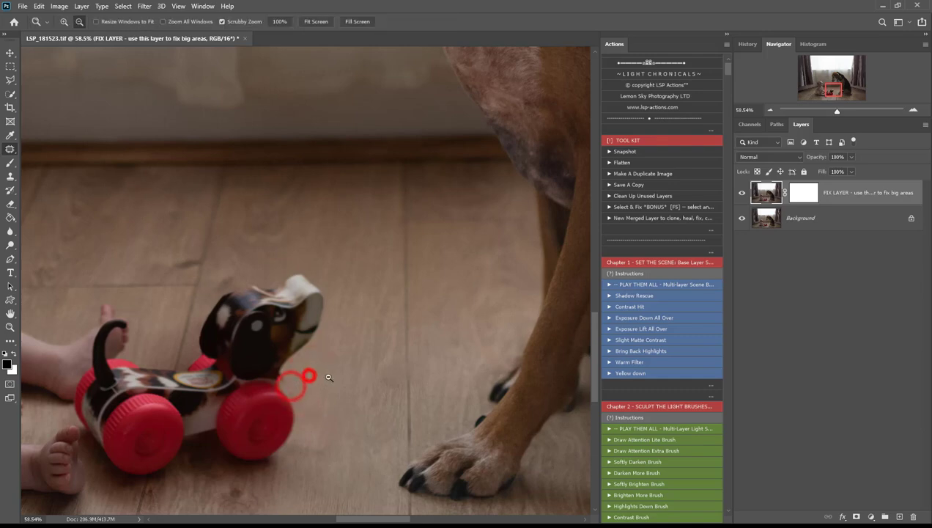
Outline the dark mark on the skirting board behind the baby and remove it with the Select & Fix action
alt+click(312, 377)
alt+click(322, 376)
alt+click(327, 377)
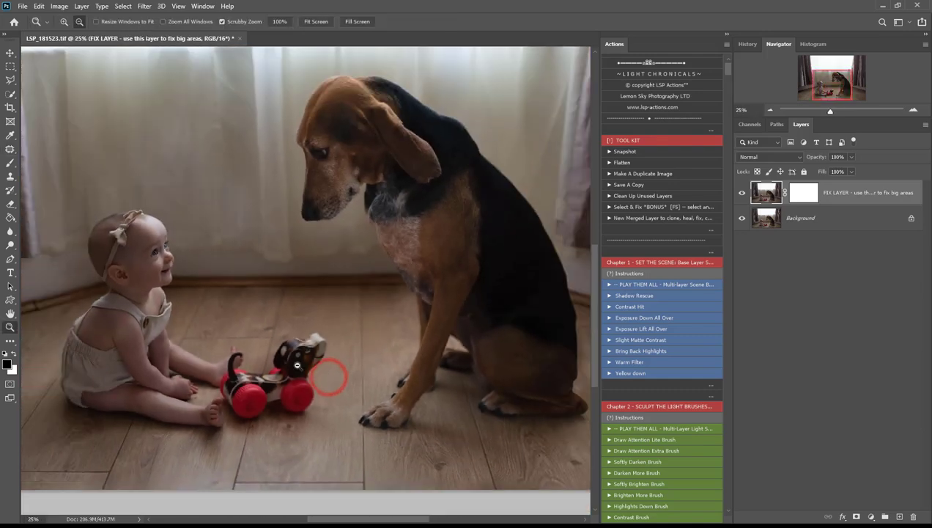
key(h)
drag(110, 296, 271, 302)
key(z)
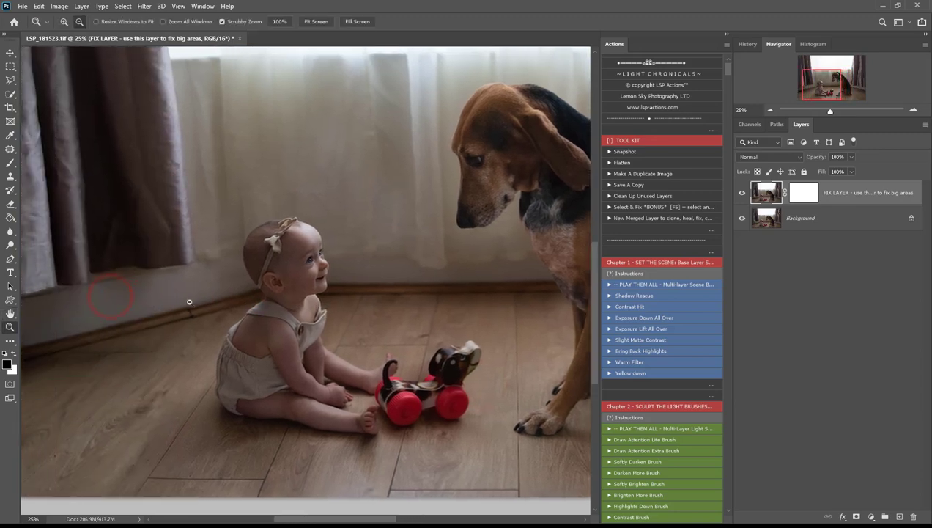
mouse_move(184, 301)
mouse_down()
mouse_move(215, 329)
mouse_move(210, 341)
mouse_move(191, 323)
mouse_move(198, 314)
mouse_up()
click(10, 149)
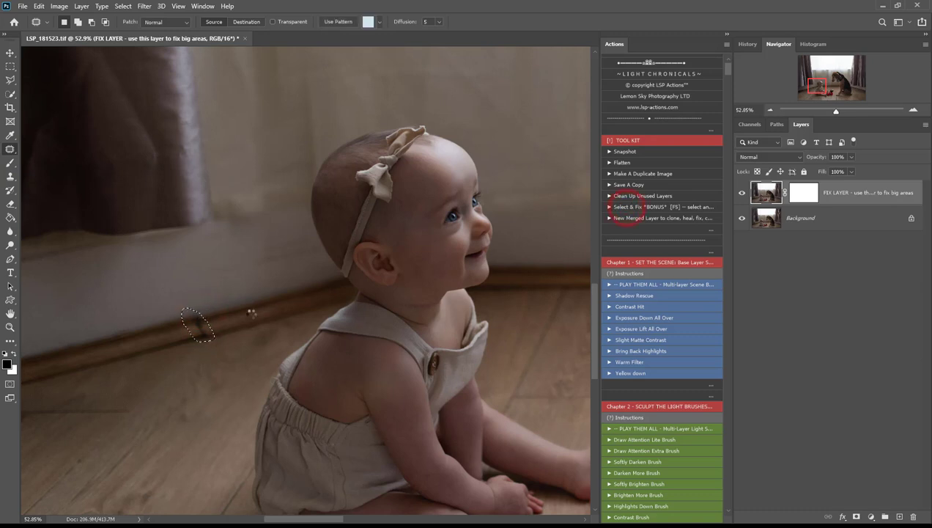
click(250, 316)
Run the Chapter 1 Shadow Rescue action on the whole photo and set its layer opacity to 64%
key(z)
alt+click(260, 323)
alt+click(259, 323)
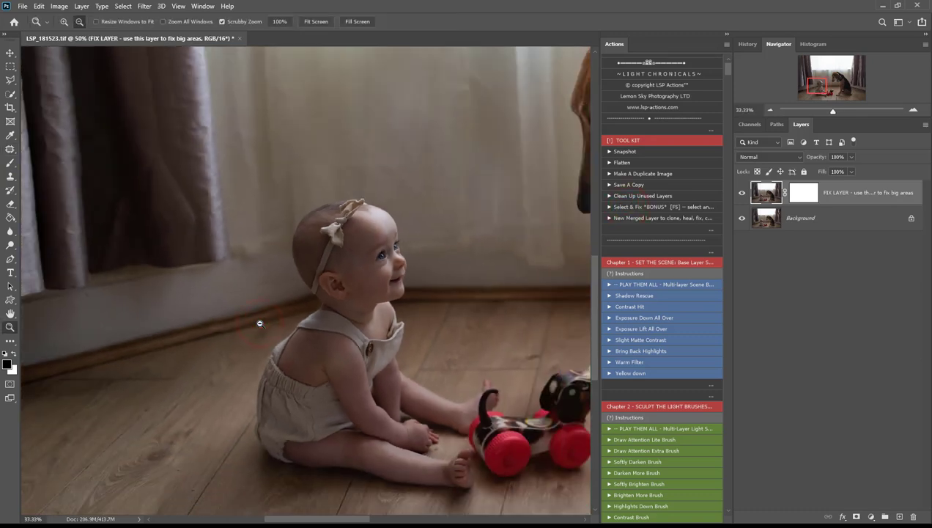
alt+click(259, 323)
alt+click(259, 323)
drag(415, 312, 328, 334)
alt+click(329, 334)
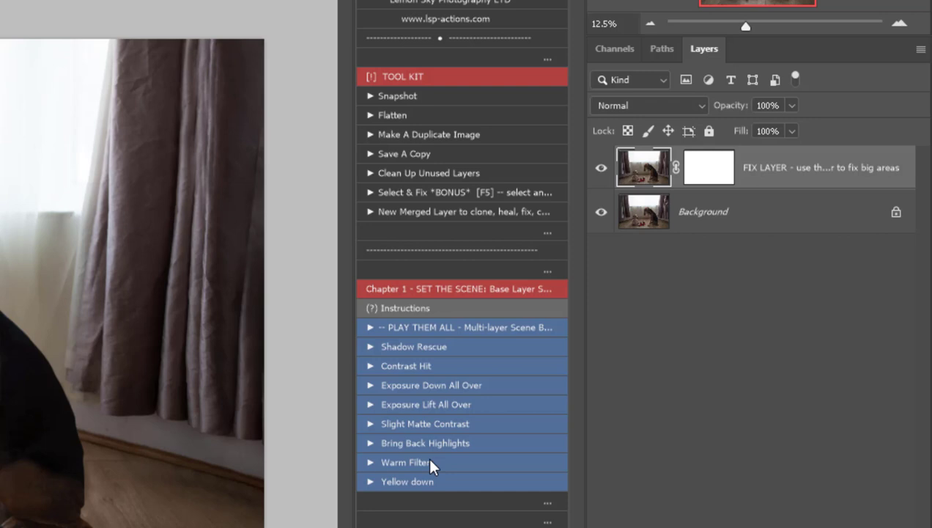
click(434, 345)
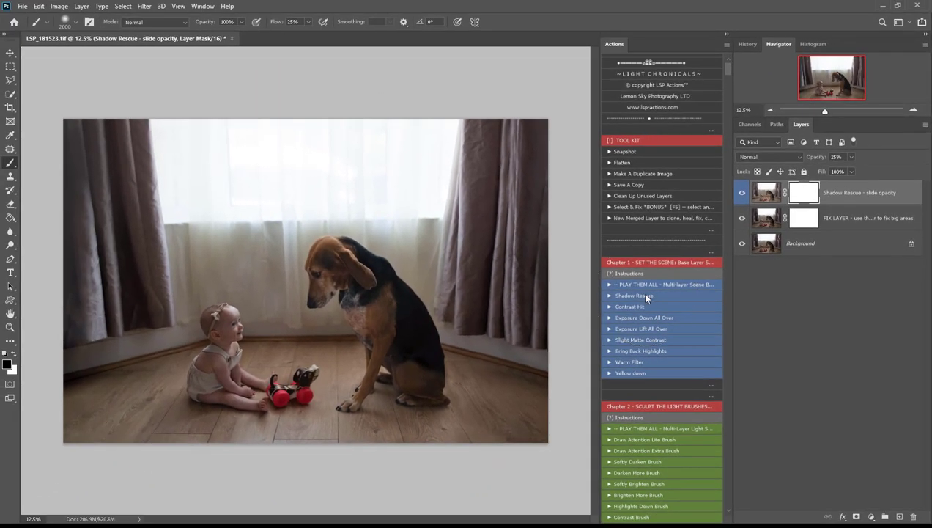
drag(851, 159, 864, 170)
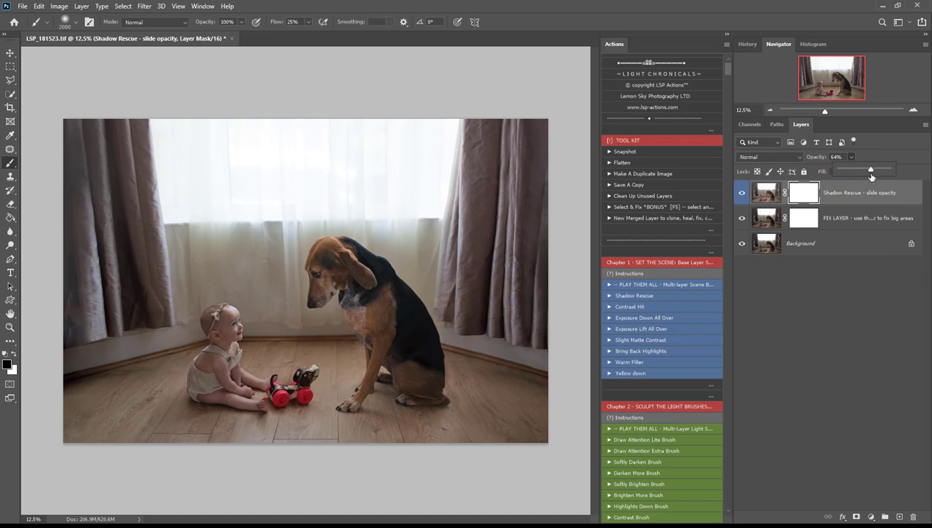
Run the Contrast Hit action and set its layer opacity to 30%
click(645, 308)
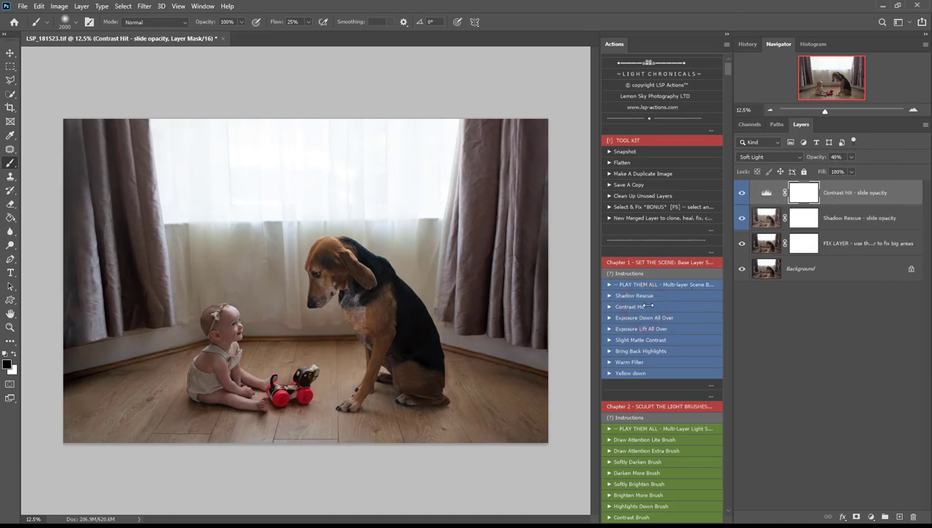
click(852, 157)
drag(852, 169, 846, 170)
click(831, 193)
Run the Slight Matte Contrast action and lower its layer opacity to 11%
click(640, 339)
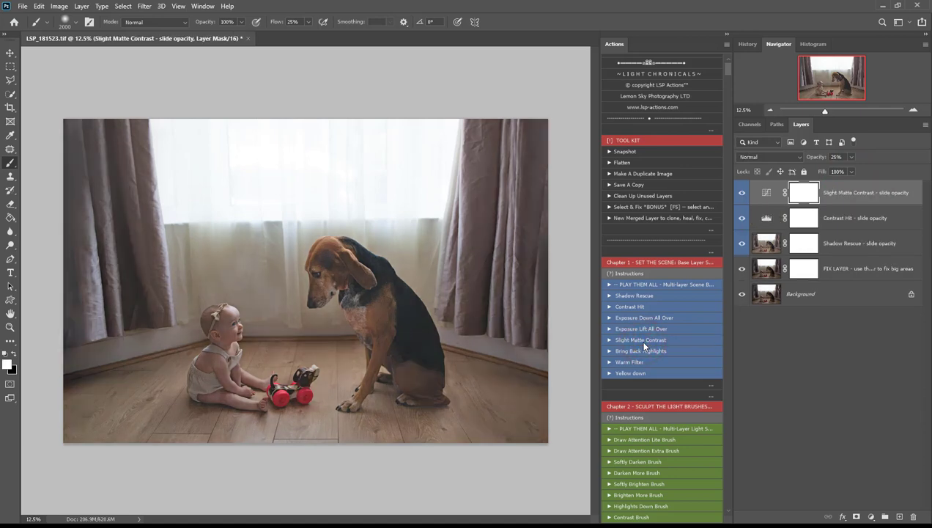
click(852, 156)
drag(851, 173, 840, 174)
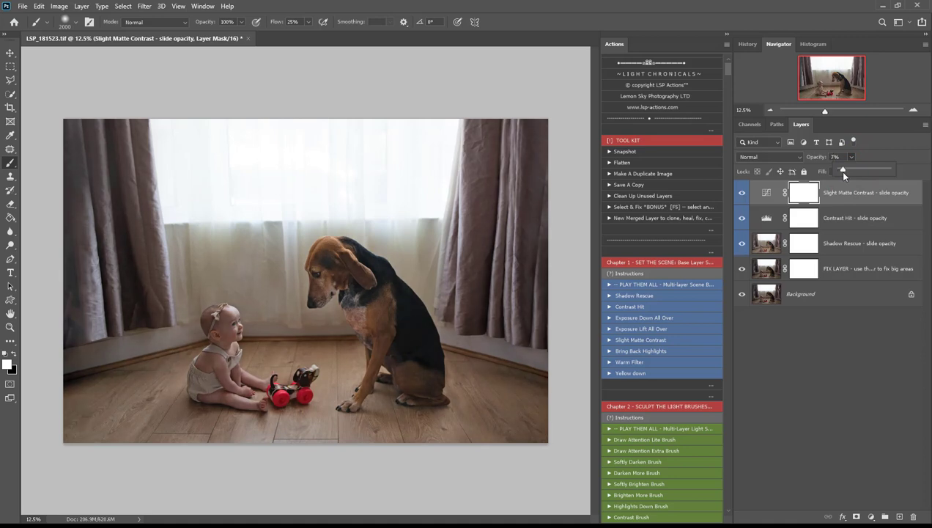
Raise the opacity of the Contrast Hit layer and reselect the Slight Matte Contrast layer
click(843, 217)
click(851, 159)
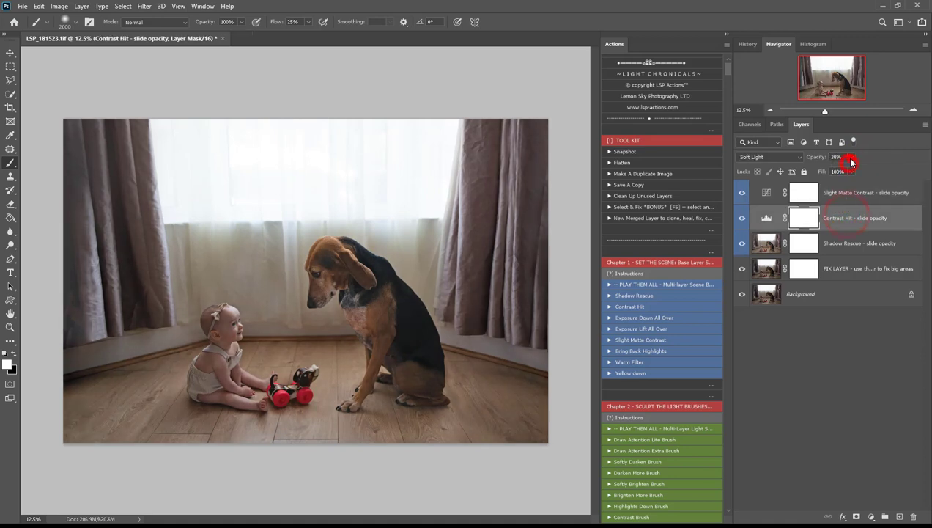
drag(845, 169, 859, 170)
click(810, 293)
click(819, 192)
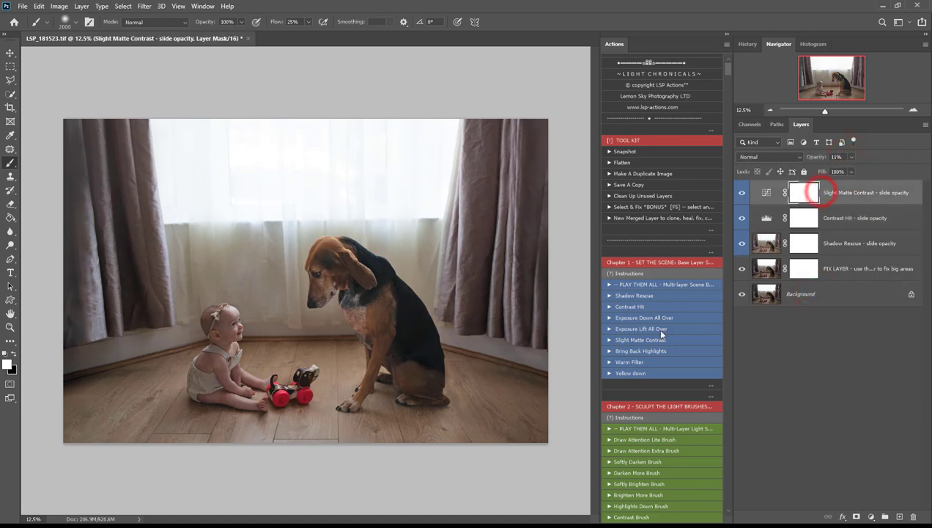
Run the Bring Back Highlights action, compare the photo with its layer off and on, and add the Warm Filter layer with its action
click(630, 351)
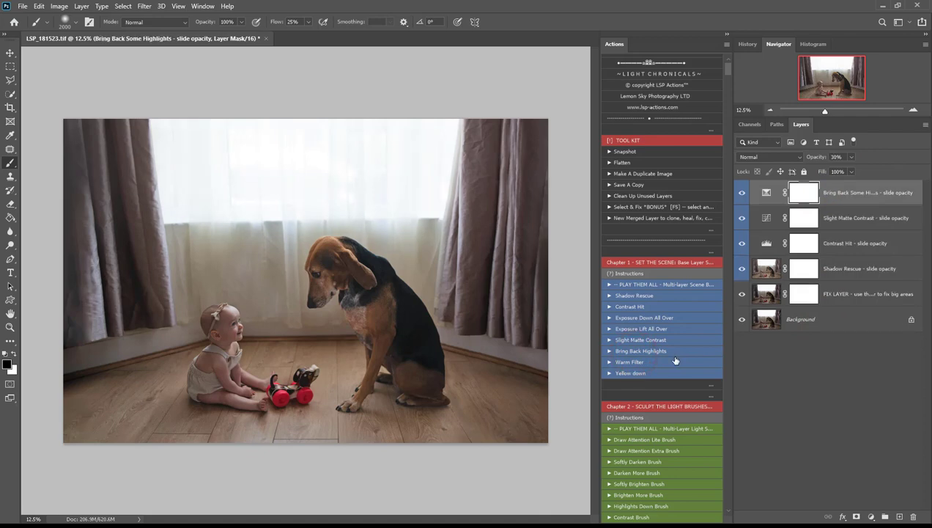
click(675, 359)
key(bracketleft)
key(bracketleft)
key(bracketleft)
key(bracketleft)
key(bracketleft)
click(742, 193)
click(743, 193)
click(639, 361)
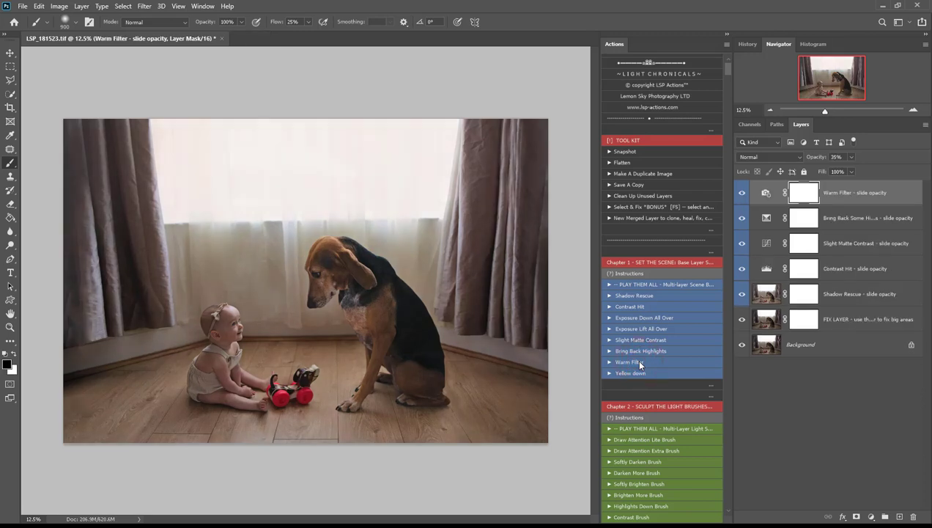
Run the Chapter 2 Play Them All action to add the Sculpt the Light Brushes group, and collapse and reopen the group
scroll(636, 359, down, 3)
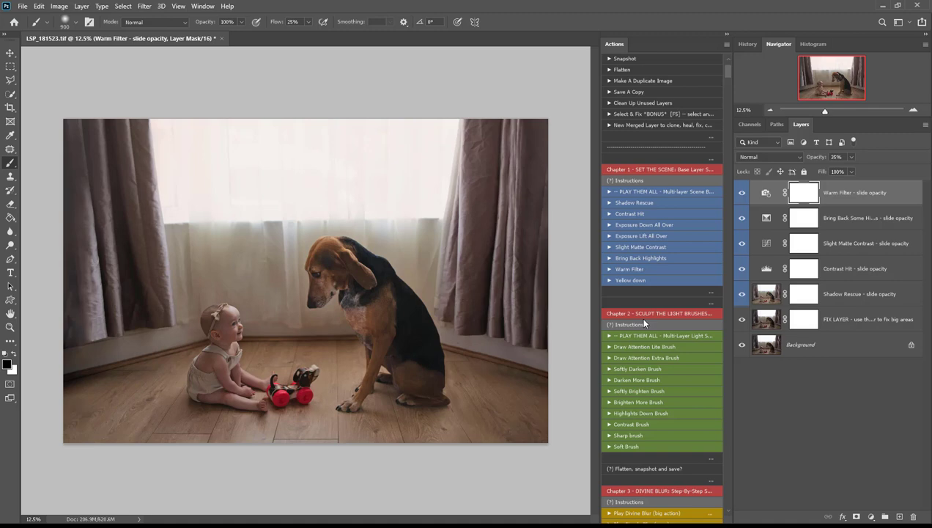
click(651, 335)
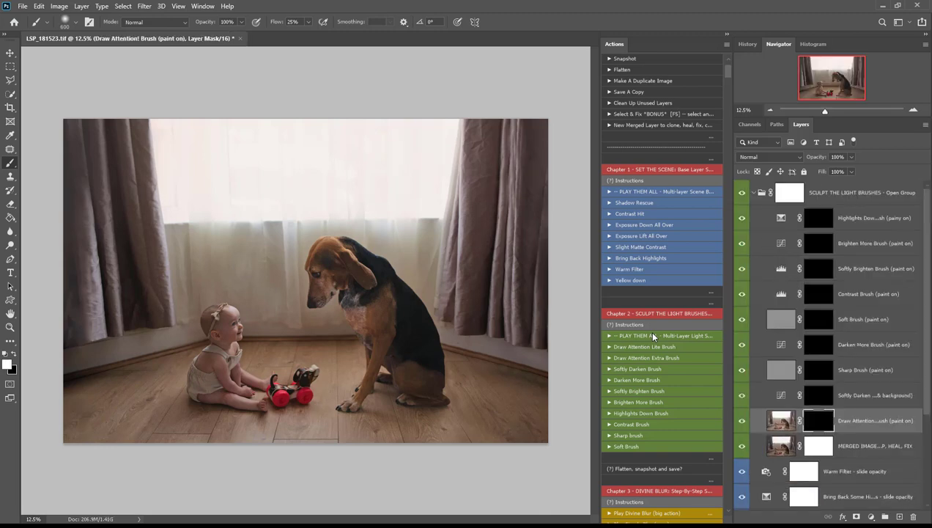
click(819, 418)
click(752, 193)
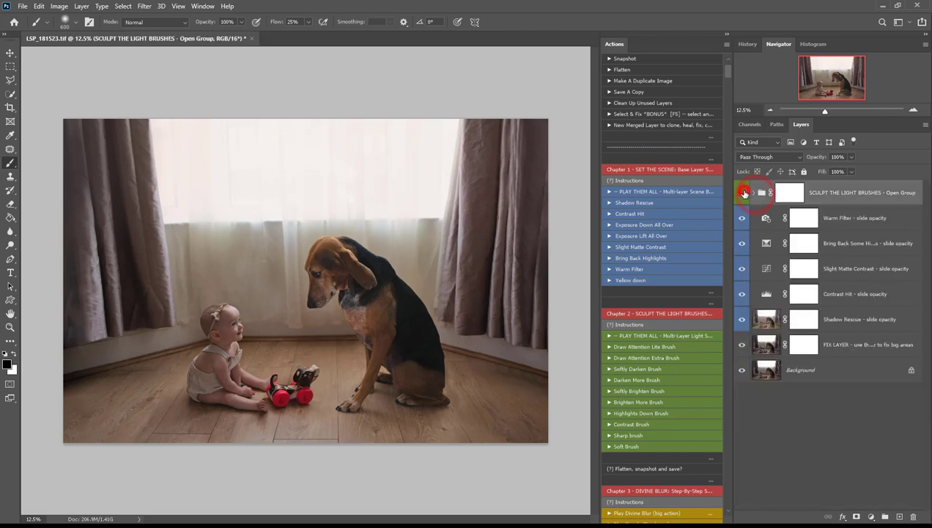
click(754, 192)
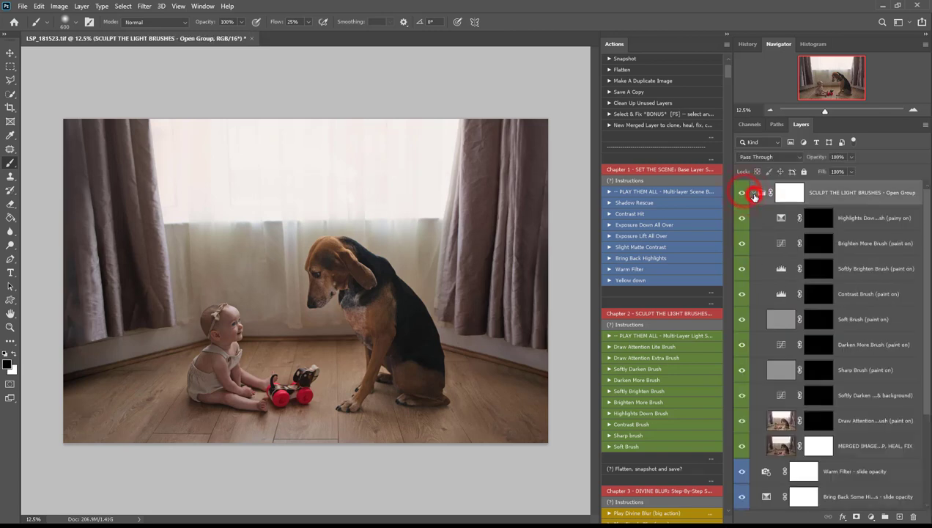
Paint white on the Draw Attention Brush layer's mask over the dog's face and the baby's face and body
click(820, 423)
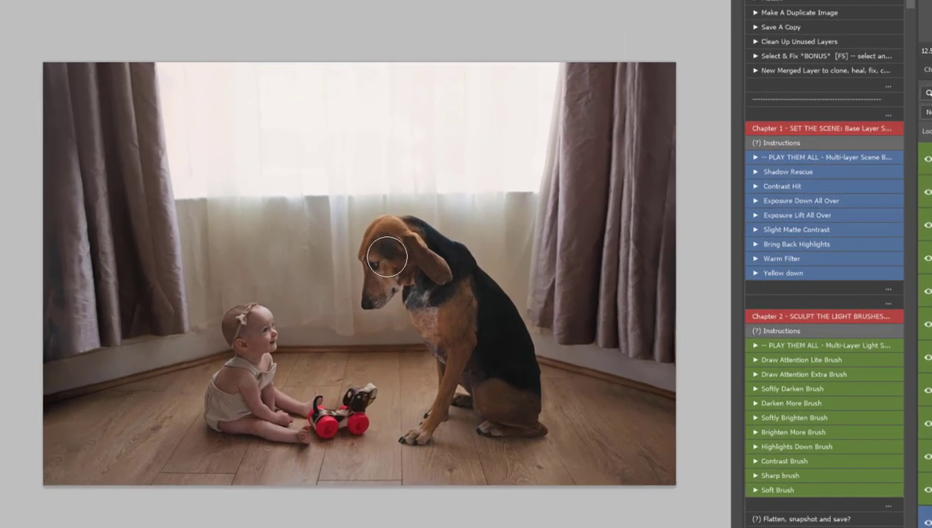
mouse_move(386, 257)
mouse_down()
mouse_move(385, 279)
mouse_move(391, 262)
mouse_move(412, 276)
mouse_move(387, 245)
mouse_move(377, 262)
mouse_up()
mouse_move(280, 324)
mouse_down()
mouse_move(258, 327)
mouse_move(271, 338)
mouse_move(262, 330)
mouse_move(256, 339)
mouse_up()
drag(277, 390, 281, 387)
drag(275, 350, 264, 343)
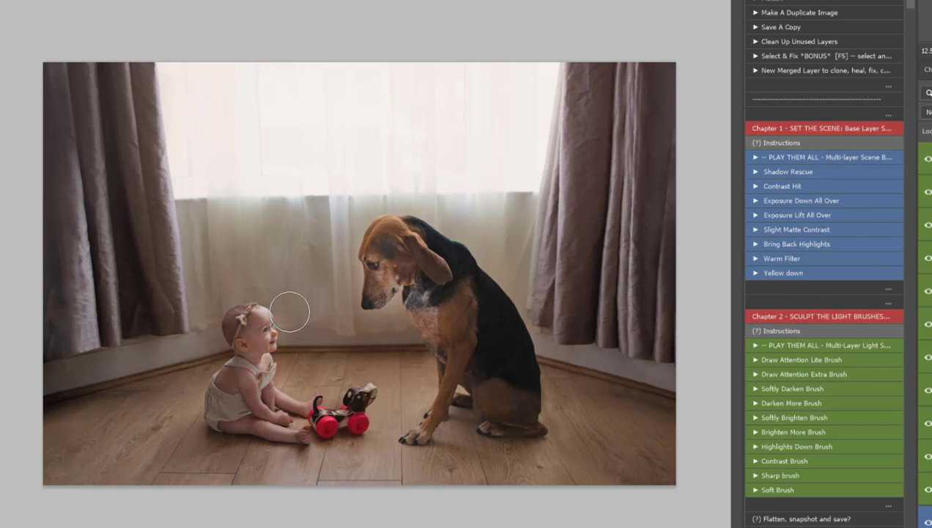
Enlarge the brush to 2400 and paint the Draw Attention mask broadly over the area between baby and dog
key(bracketright)
key(bracketright)
key(bracketright)
key(bracketright)
key(bracketright)
key(bracketright)
key(bracketright)
key(bracketright)
mouse_move(289, 312)
mouse_down()
mouse_move(326, 282)
mouse_move(301, 296)
mouse_move(324, 257)
mouse_move(313, 322)
mouse_up()
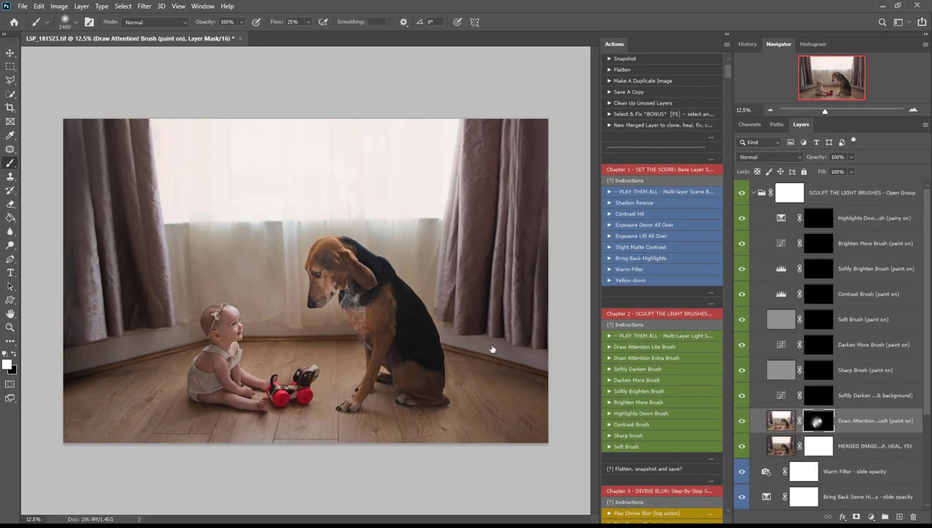
Paint the Softly Darken mask around the photo's edges and background, and the Sharp Brush mask over the dog's face
click(833, 401)
mouse_move(520, 359)
mouse_down()
mouse_move(462, 107)
mouse_move(434, 115)
mouse_move(466, 245)
mouse_move(439, 135)
mouse_move(532, 365)
mouse_move(492, 457)
mouse_move(436, 469)
mouse_move(92, 469)
mouse_move(398, 494)
mouse_move(155, 426)
mouse_move(106, 229)
mouse_move(88, 285)
mouse_move(112, 225)
mouse_move(241, 117)
mouse_move(186, 142)
mouse_move(383, 127)
mouse_move(99, 187)
mouse_move(92, 289)
mouse_move(114, 385)
mouse_move(106, 411)
mouse_move(75, 400)
mouse_move(61, 409)
mouse_move(276, 490)
mouse_move(573, 437)
mouse_move(564, 421)
mouse_move(513, 425)
mouse_up()
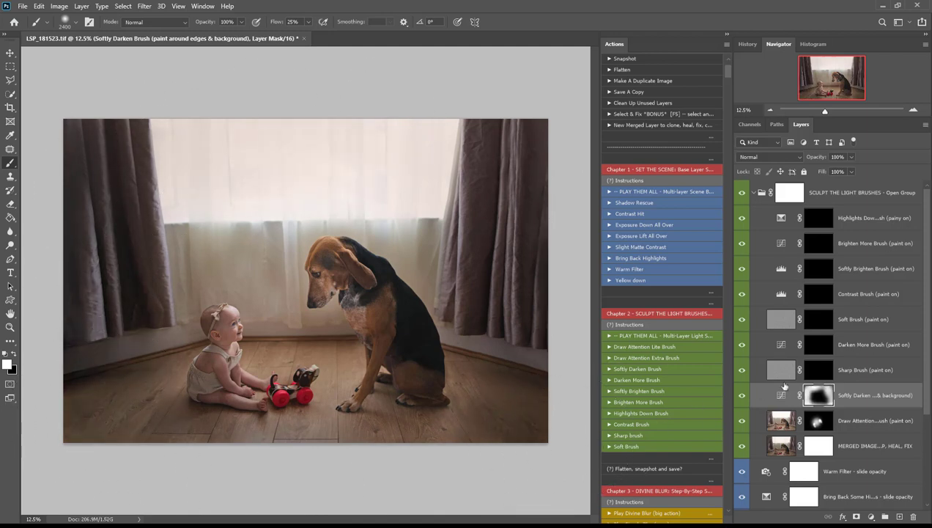
click(826, 375)
drag(308, 283, 315, 282)
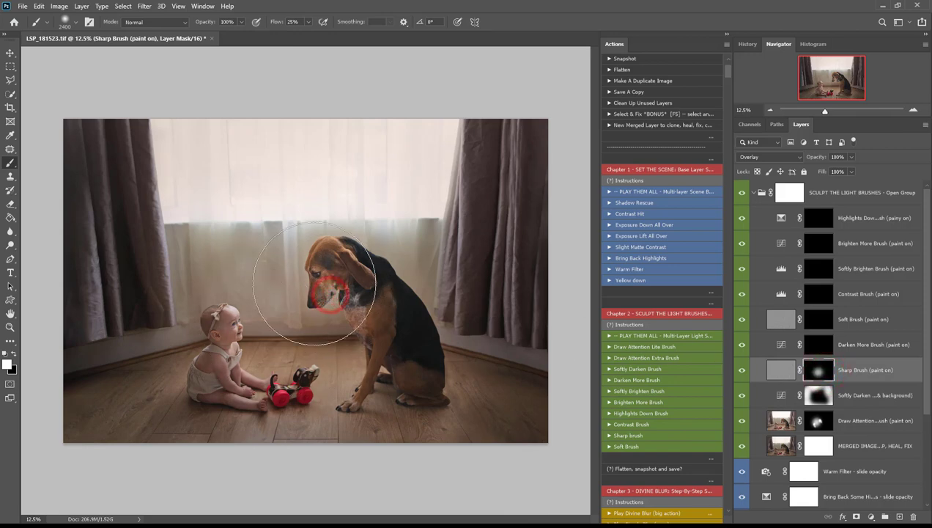
Paint the Darken More Brush mask along the photo's top edge and the Soft Brush mask over the surrounding background
click(806, 344)
click(455, 103)
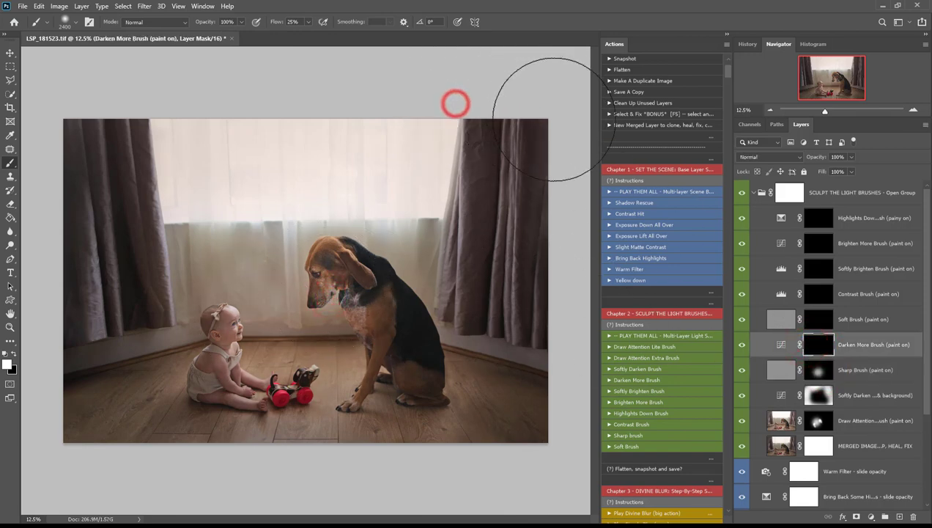
click(129, 97)
click(817, 320)
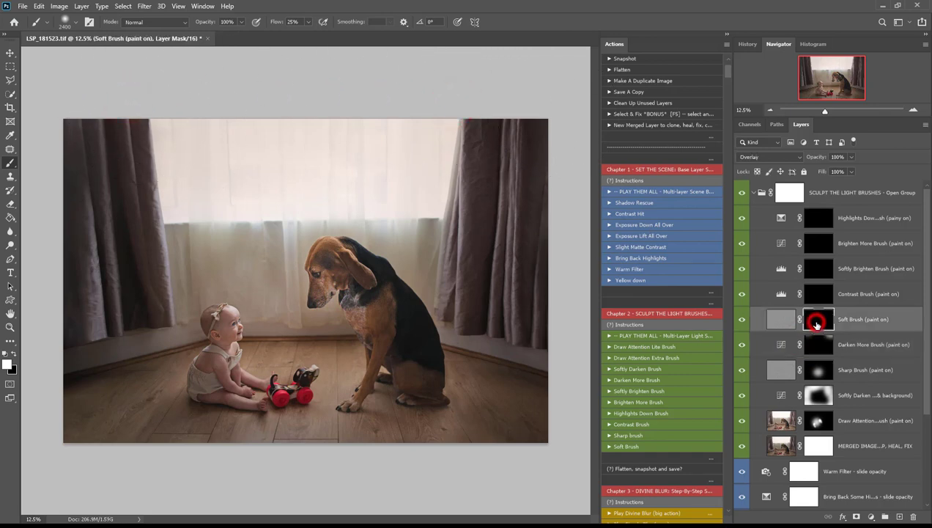
click(481, 291)
Paint the Contrast Brush mask over the dog and the space between the subjects, and the Softly Brighten mask over the bright curtain
click(818, 294)
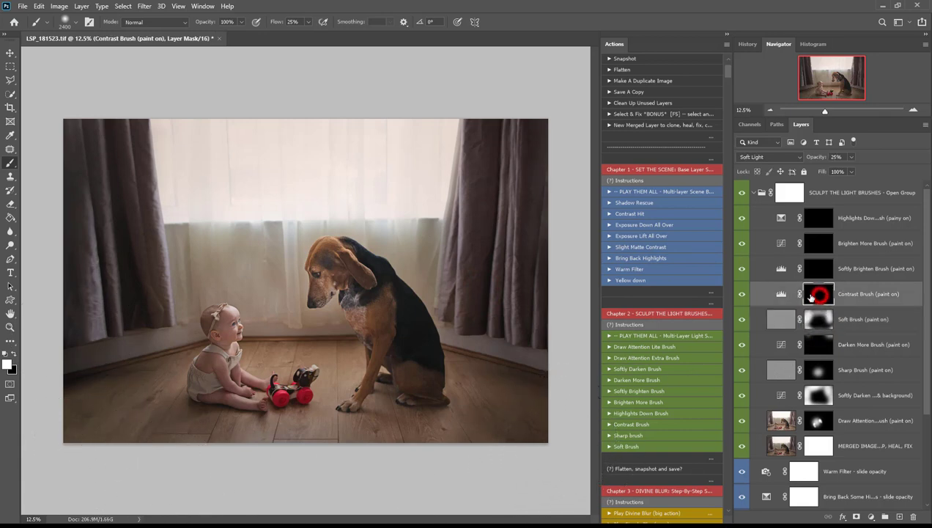
mouse_move(338, 253)
mouse_down()
mouse_move(349, 298)
mouse_move(278, 322)
mouse_up()
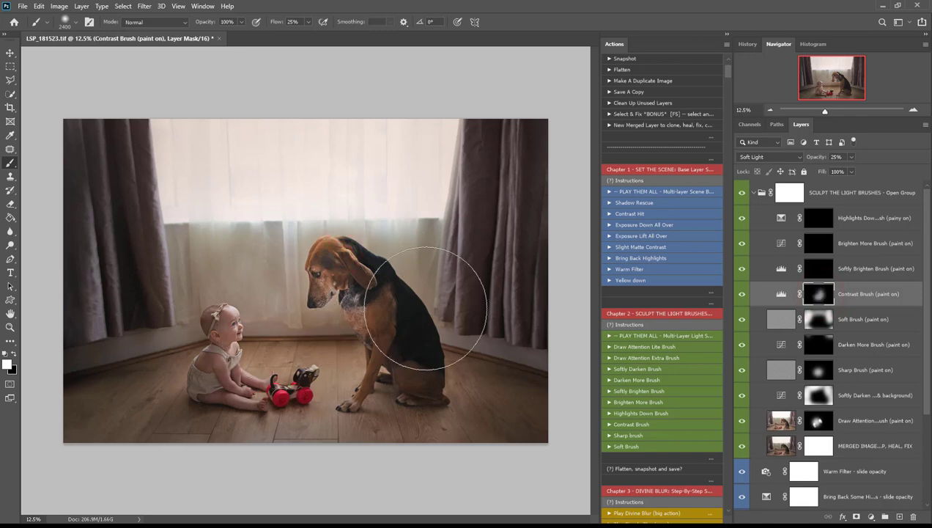
click(818, 269)
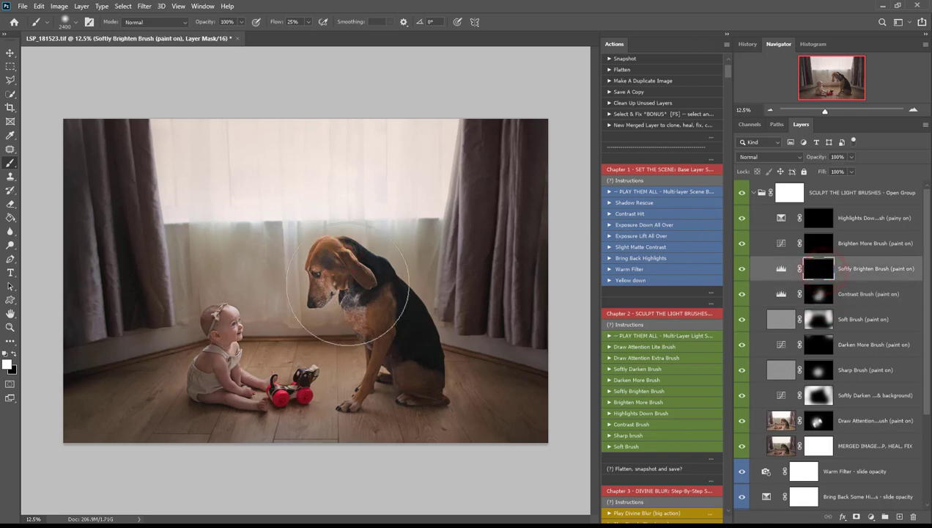
click(299, 285)
click(281, 240)
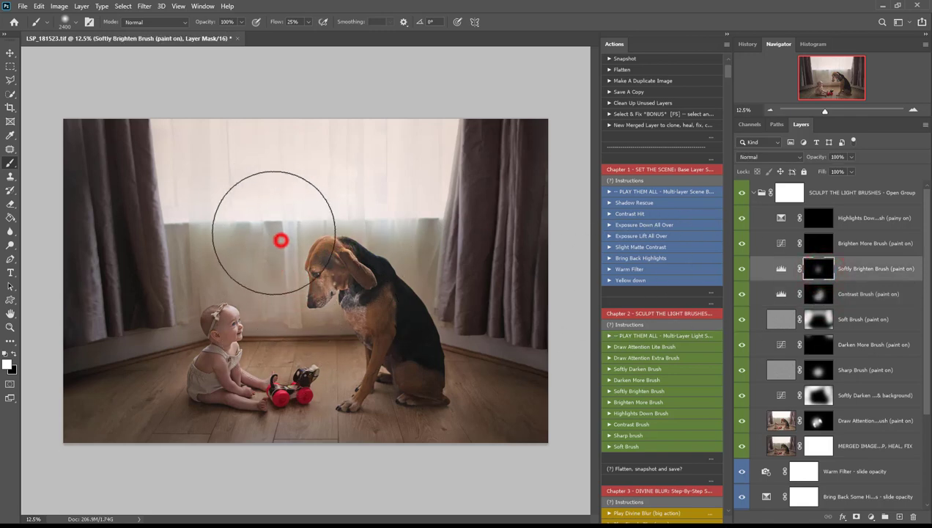
click(256, 214)
click(375, 198)
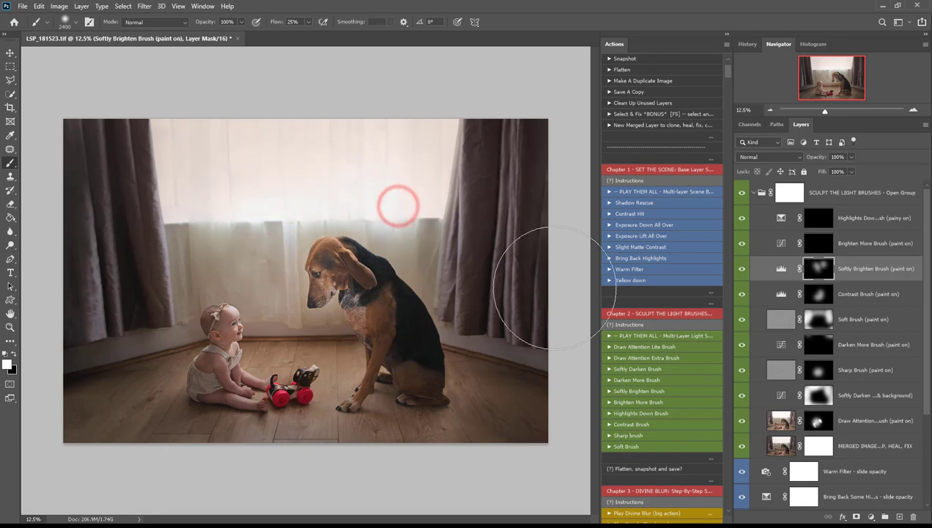
With a 1000 brush, paint black on the Draw Attention mask over the dog's face and chest, and white on Highlights Down over the baby's head
click(819, 243)
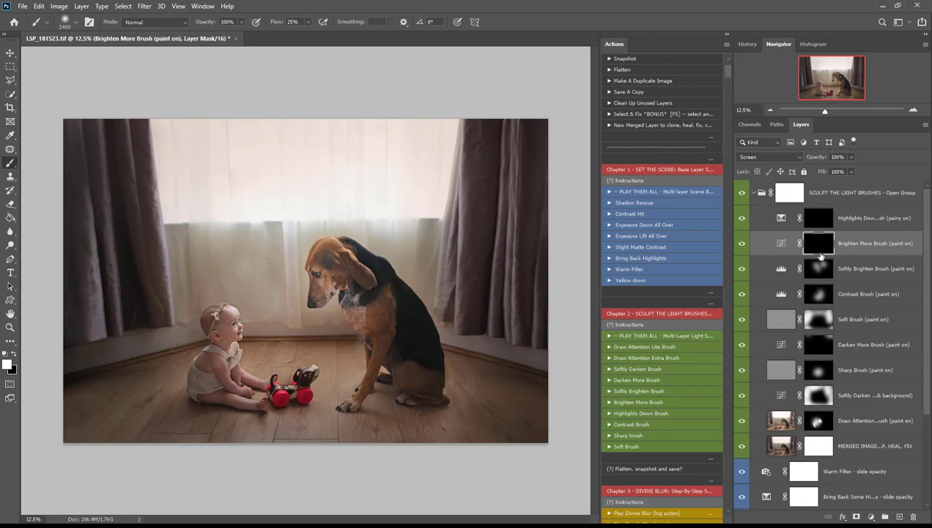
click(817, 420)
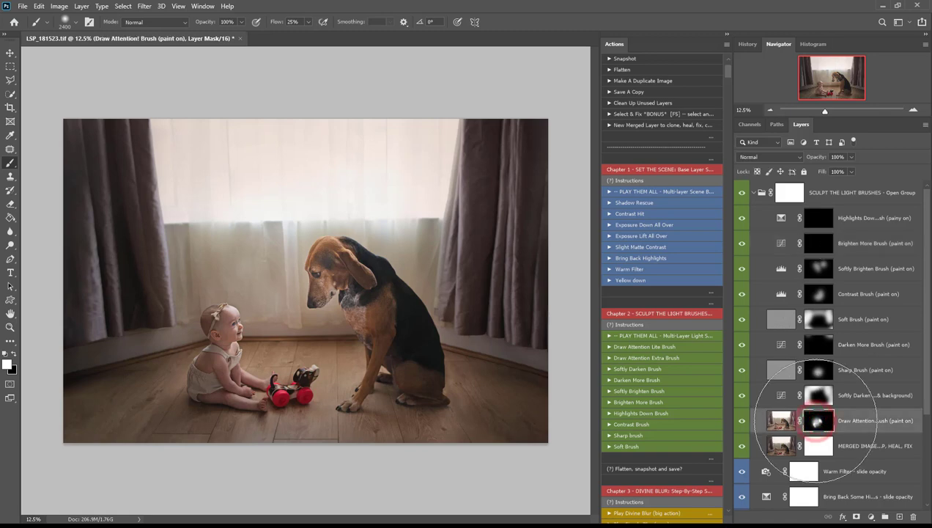
click(14, 353)
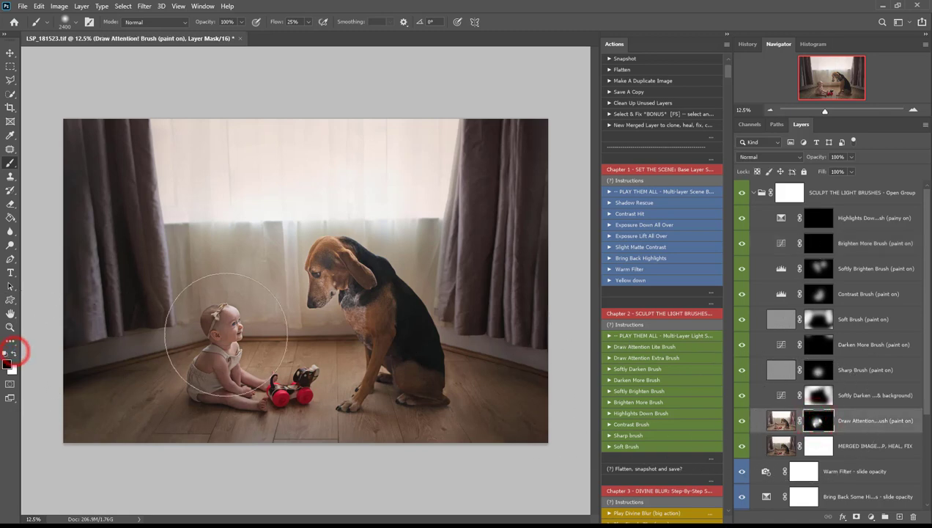
key(bracketleft)
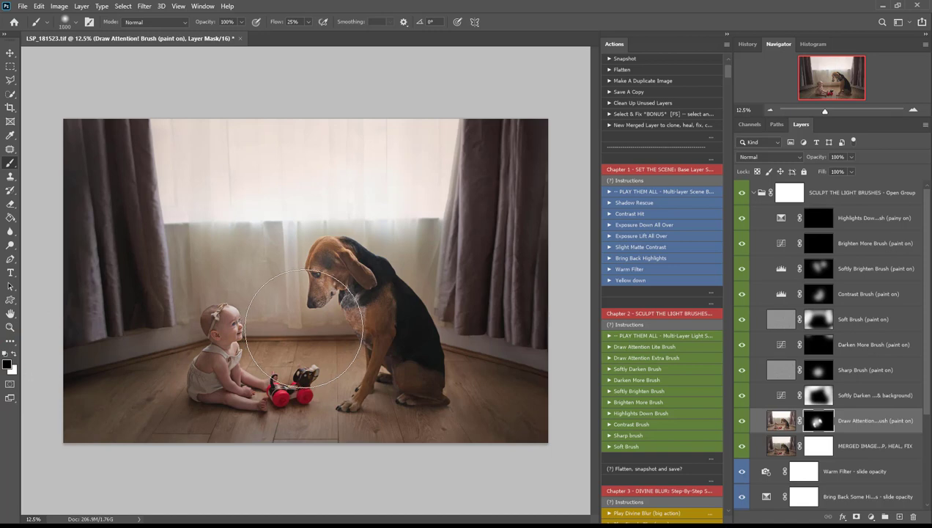
click(330, 277)
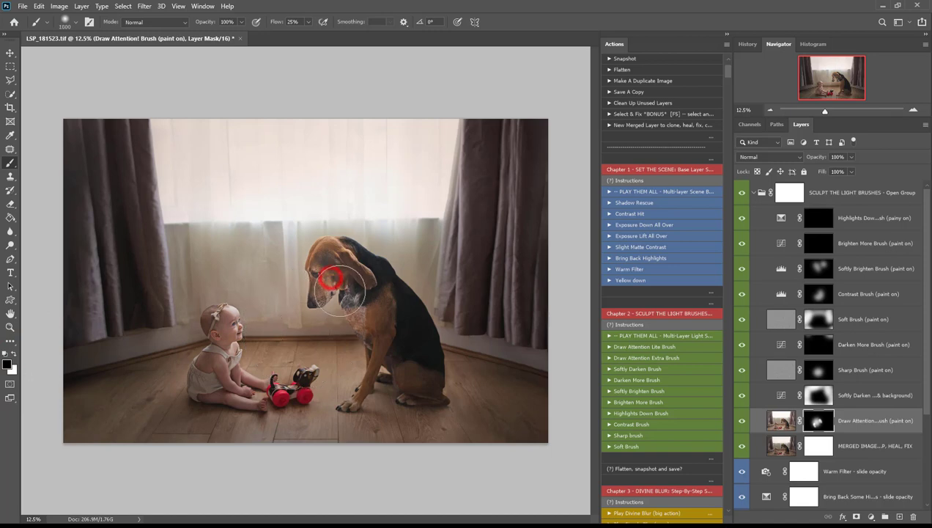
click(353, 298)
click(359, 320)
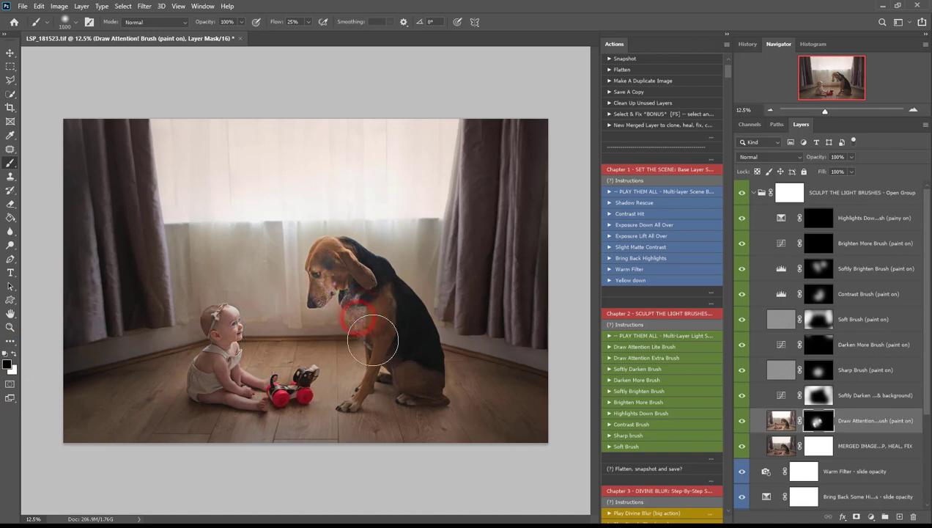
key(x)
click(815, 220)
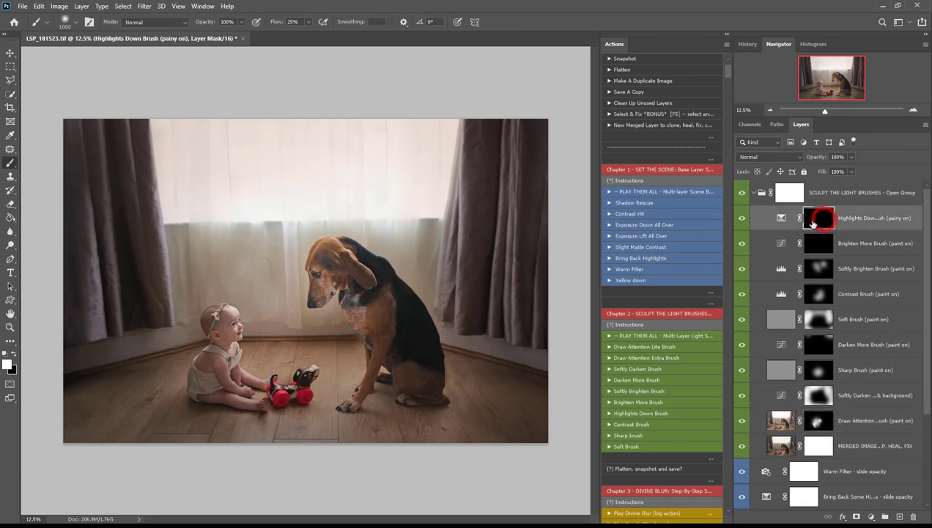
click(239, 296)
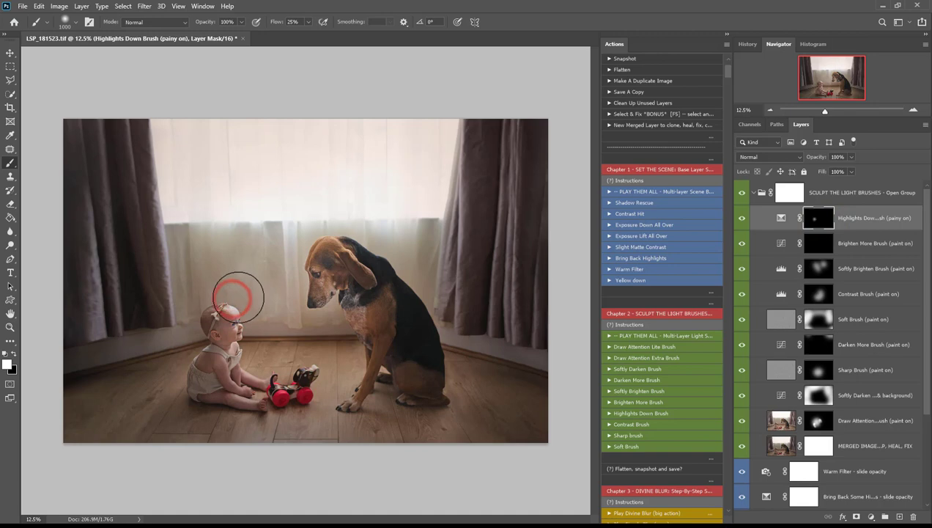
Collapse the Sculpt the Light Brushes group and toggle its visibility to compare before and after
click(754, 193)
click(742, 193)
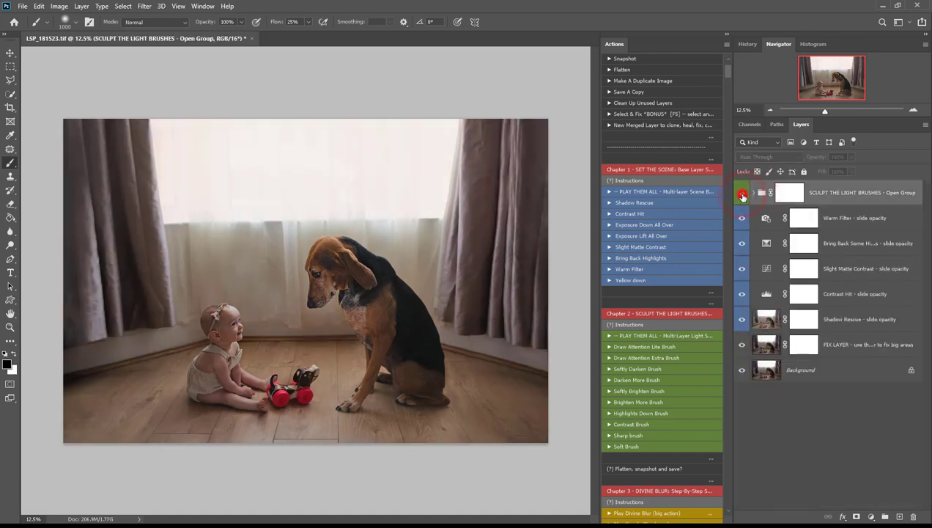
click(742, 193)
click(743, 193)
click(743, 193)
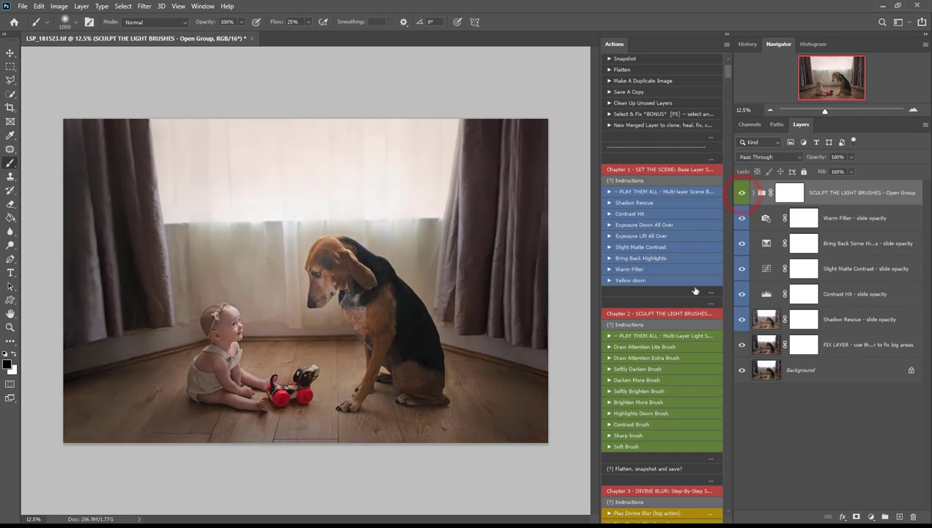
Run the Divine Blur action with a Gaussian Blur radius of about 20.8 pixels and continue past its closing instructions
scroll(643, 376, down, 5)
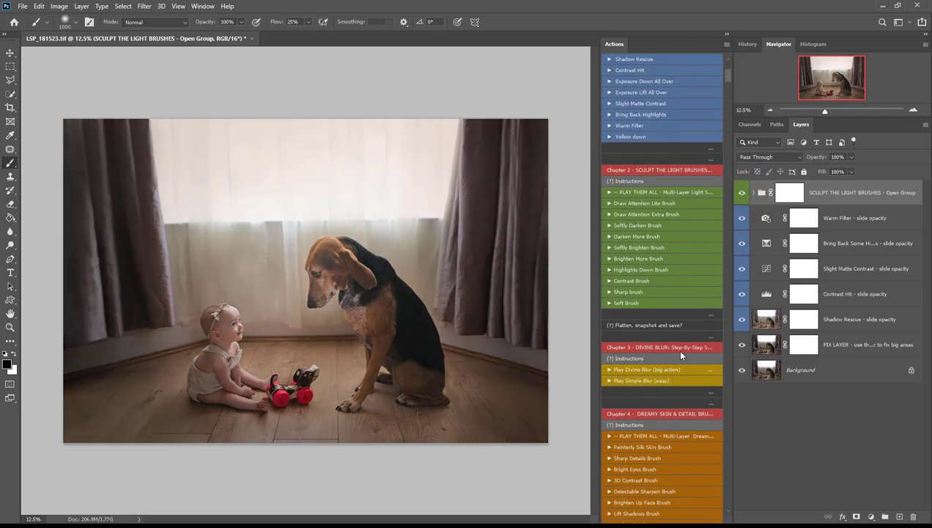
click(642, 368)
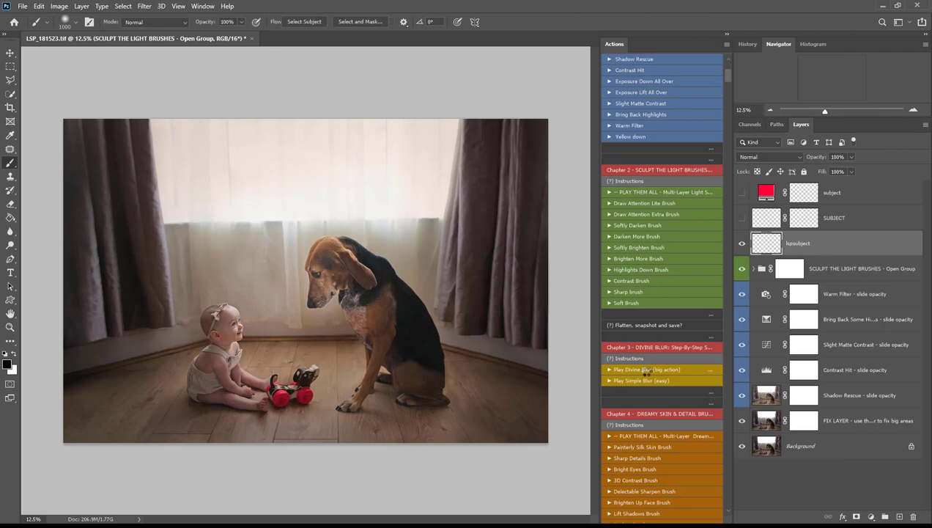
click(646, 371)
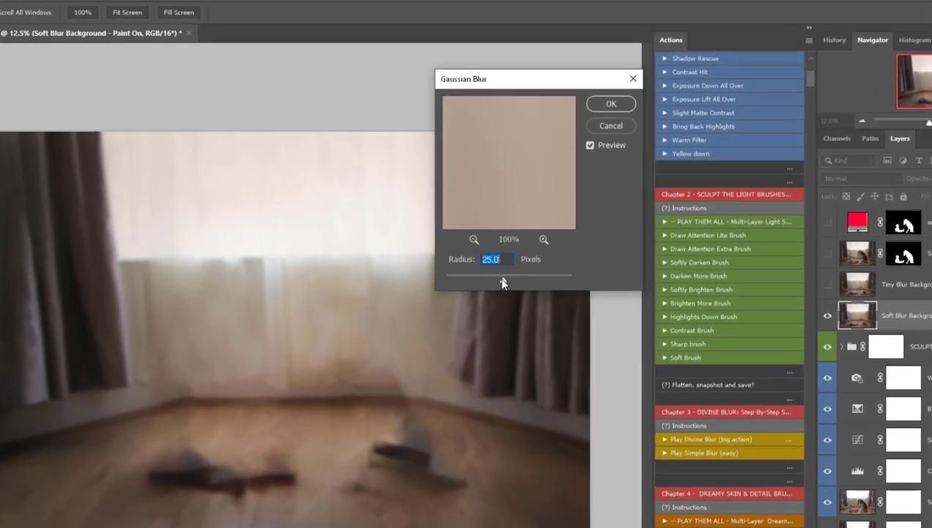
drag(478, 242, 477, 241)
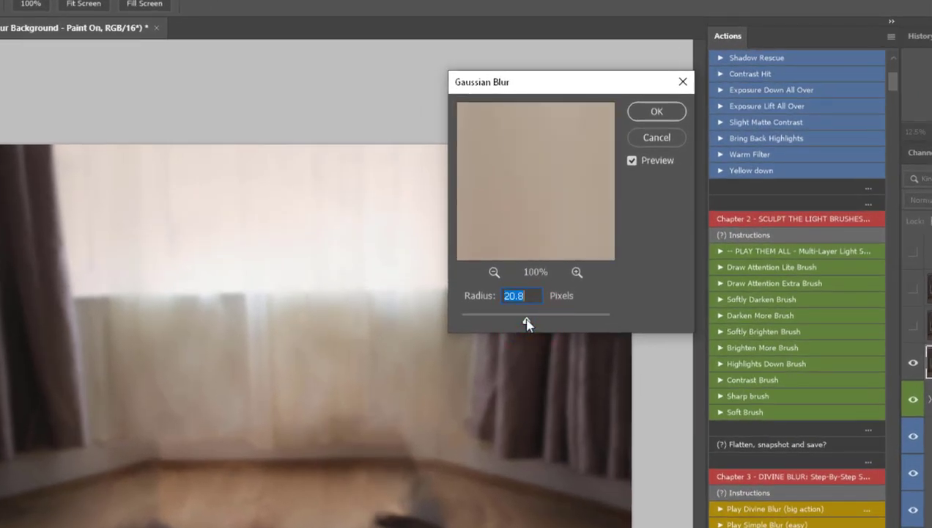
click(525, 320)
click(525, 320)
drag(527, 320, 529, 323)
click(656, 113)
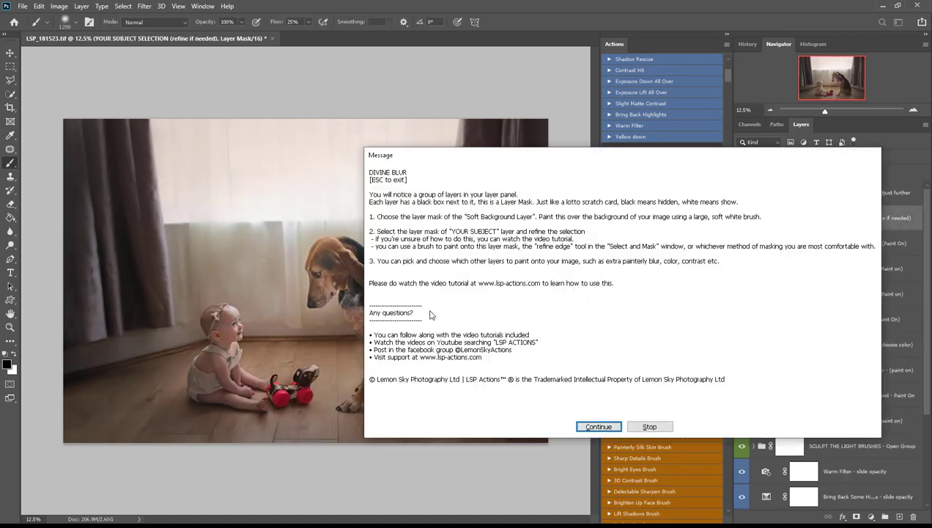
click(594, 426)
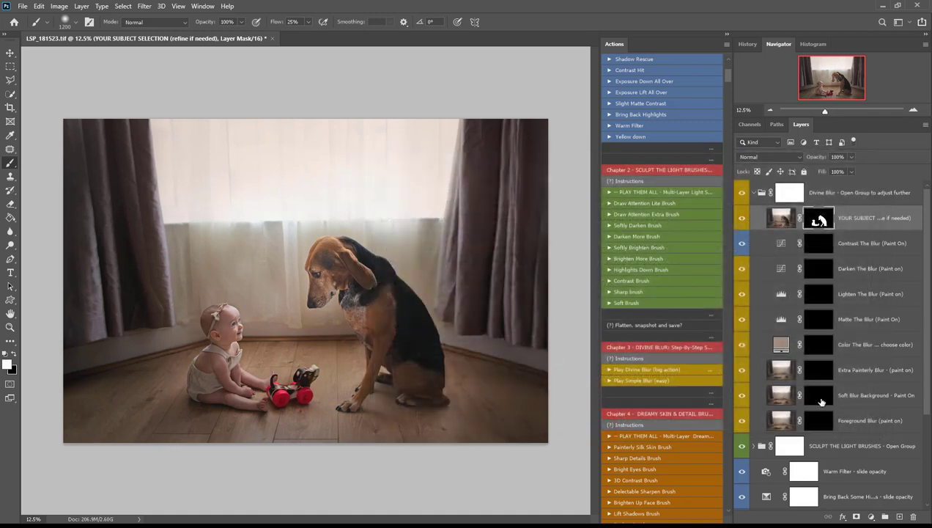
click(819, 396)
click(819, 370)
click(819, 345)
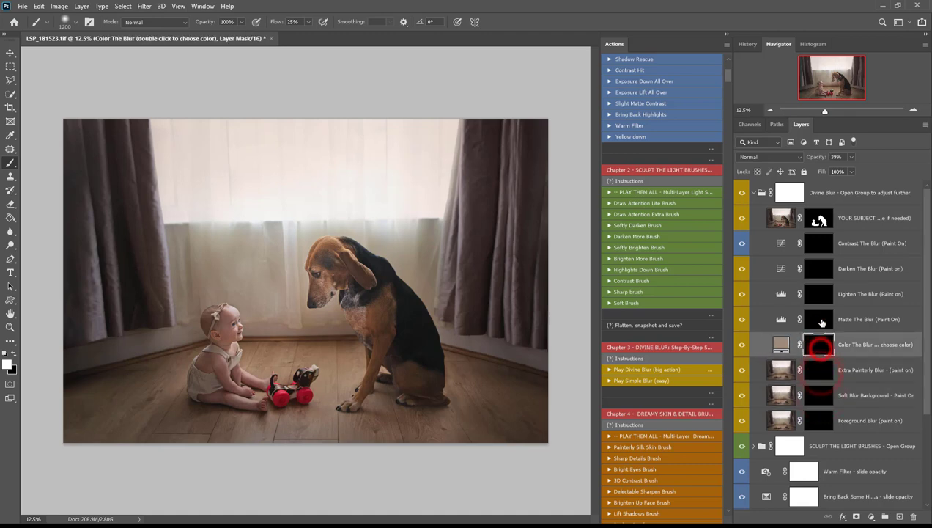
click(820, 320)
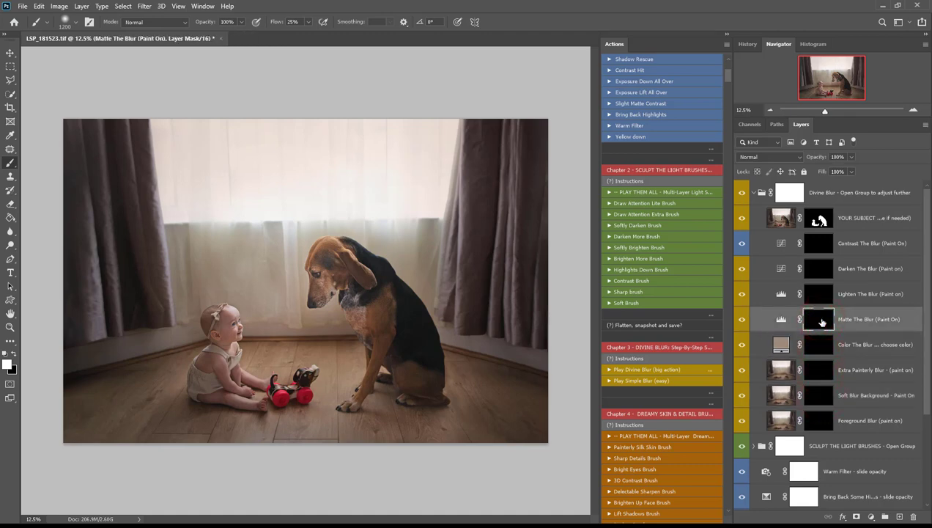
click(816, 225)
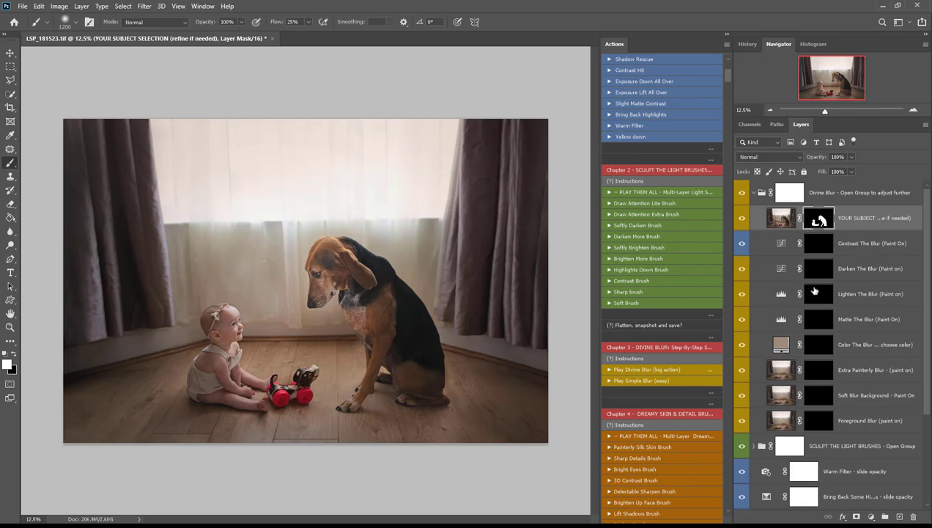
Paint white with a 3000 brush on the Soft Blur Background layer's mask over the curtains and back wall
click(820, 398)
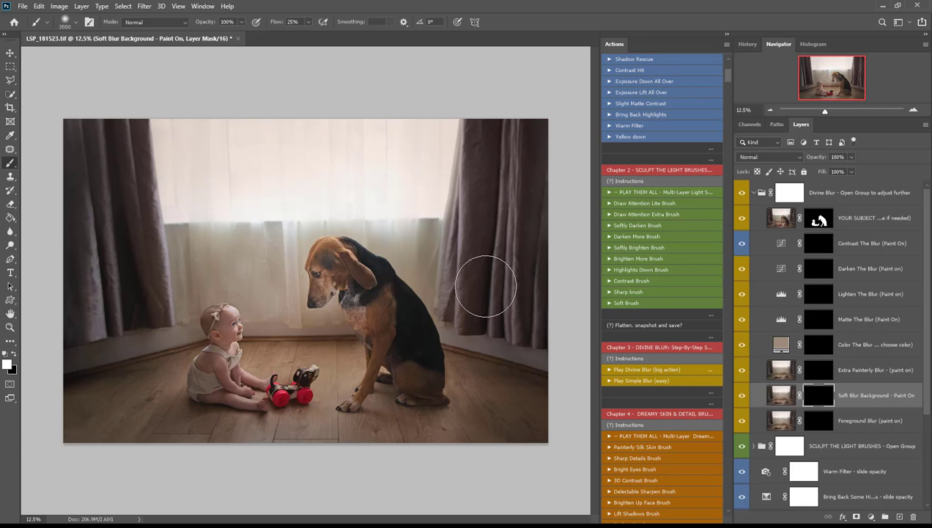
mouse_move(485, 286)
mouse_down()
mouse_move(502, 148)
mouse_move(502, 276)
mouse_up()
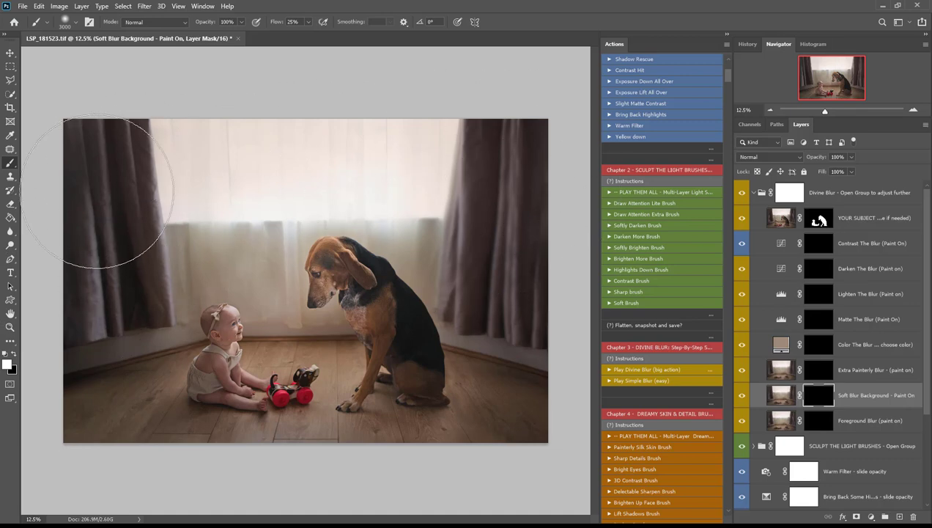
mouse_move(198, 243)
mouse_down()
mouse_move(97, 265)
mouse_move(220, 276)
mouse_move(282, 263)
mouse_up()
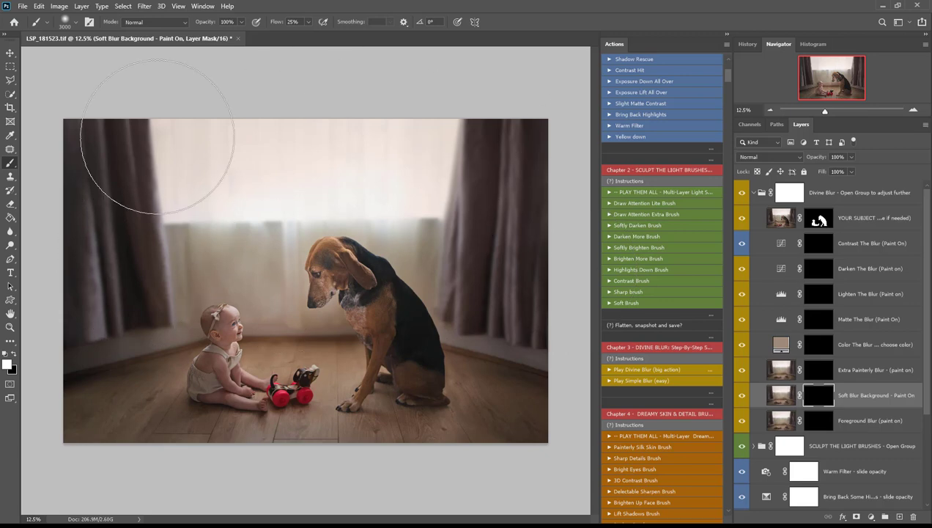
mouse_move(140, 225)
mouse_down()
mouse_move(244, 196)
mouse_move(375, 282)
mouse_up()
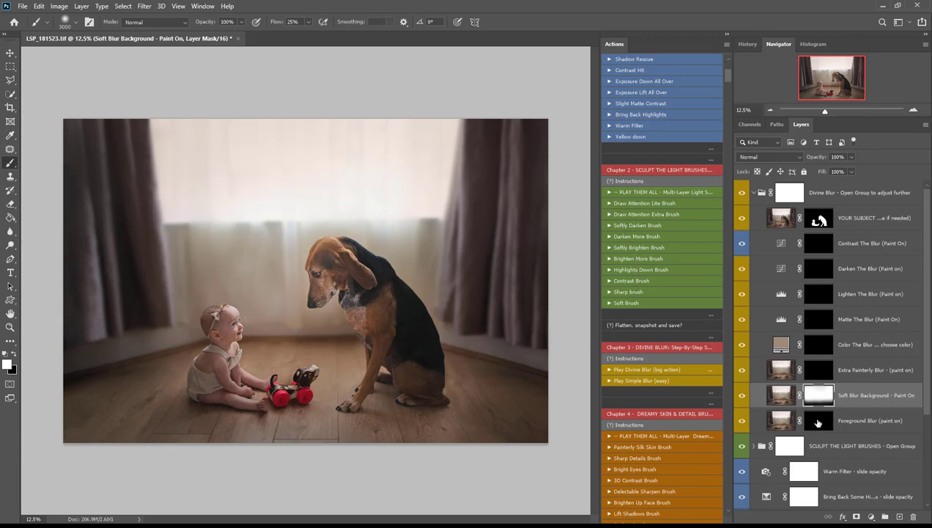
With a 1300 brush, paint the Foreground Blur mask along the photo's lower edge and the Extra Painterly Blur mask over the curtains
click(818, 422)
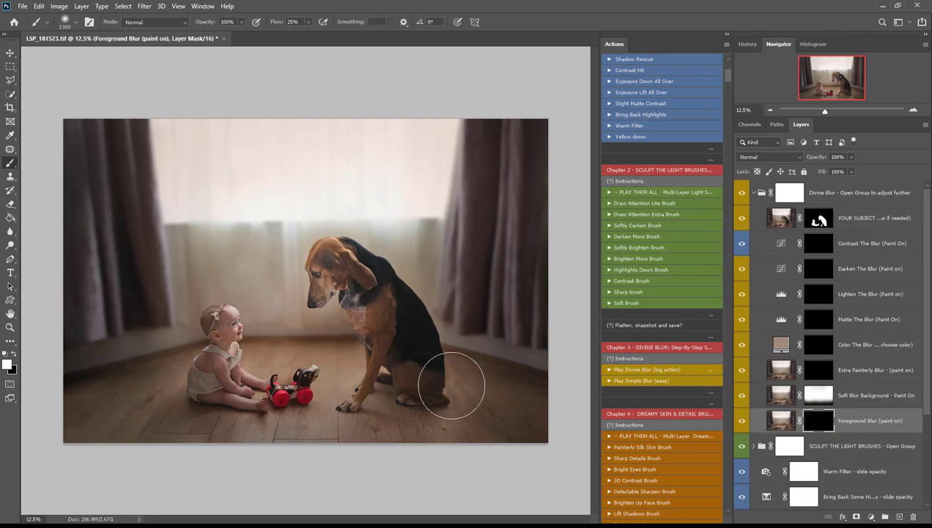
mouse_move(457, 448)
mouse_down()
mouse_move(518, 446)
mouse_move(144, 450)
mouse_move(571, 449)
mouse_up()
click(818, 372)
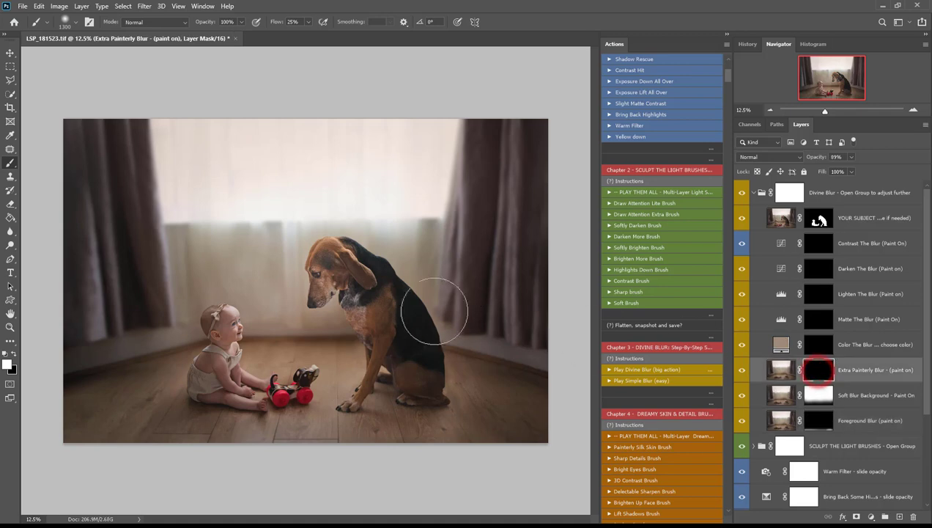
mouse_move(419, 308)
mouse_down()
mouse_move(480, 170)
mouse_move(443, 315)
mouse_move(458, 298)
mouse_move(471, 308)
mouse_move(527, 155)
mouse_move(435, 139)
mouse_move(349, 322)
mouse_move(393, 274)
mouse_move(348, 268)
mouse_move(245, 309)
mouse_move(234, 324)
mouse_move(143, 320)
mouse_move(159, 219)
mouse_move(115, 217)
mouse_move(82, 194)
mouse_move(120, 132)
mouse_move(60, 116)
mouse_move(418, 149)
mouse_move(613, 151)
mouse_move(497, 147)
mouse_move(468, 123)
mouse_move(550, 161)
mouse_move(219, 233)
mouse_move(258, 248)
mouse_move(425, 253)
mouse_move(403, 259)
mouse_move(119, 219)
mouse_move(123, 282)
mouse_move(454, 295)
mouse_move(119, 287)
mouse_move(537, 257)
mouse_move(481, 245)
mouse_move(449, 251)
mouse_up()
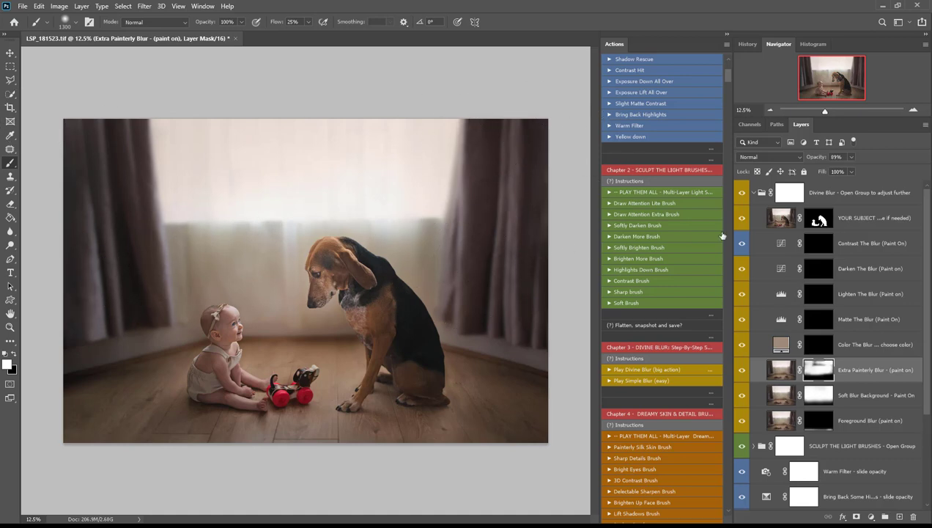
Examine the Your Subject Selection mask up close around the dog and baby, toggling the layer's visibility to check the cut-out edges
click(820, 223)
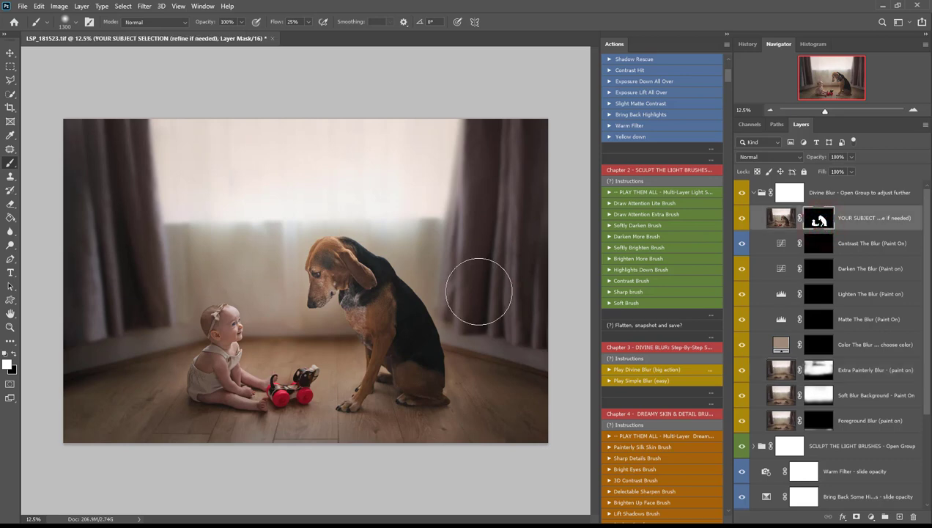
key(z)
drag(371, 349, 416, 379)
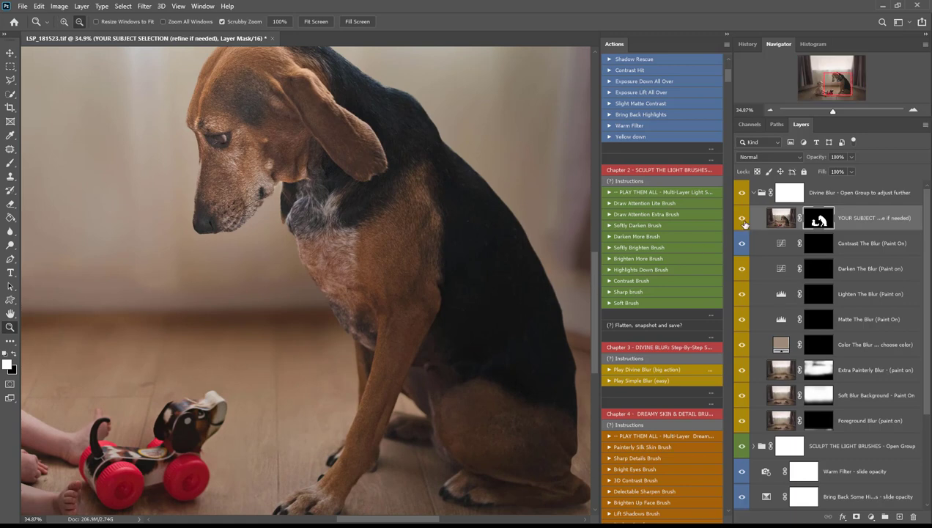
click(743, 219)
click(744, 220)
click(743, 220)
click(743, 220)
scroll(744, 217, up, 2)
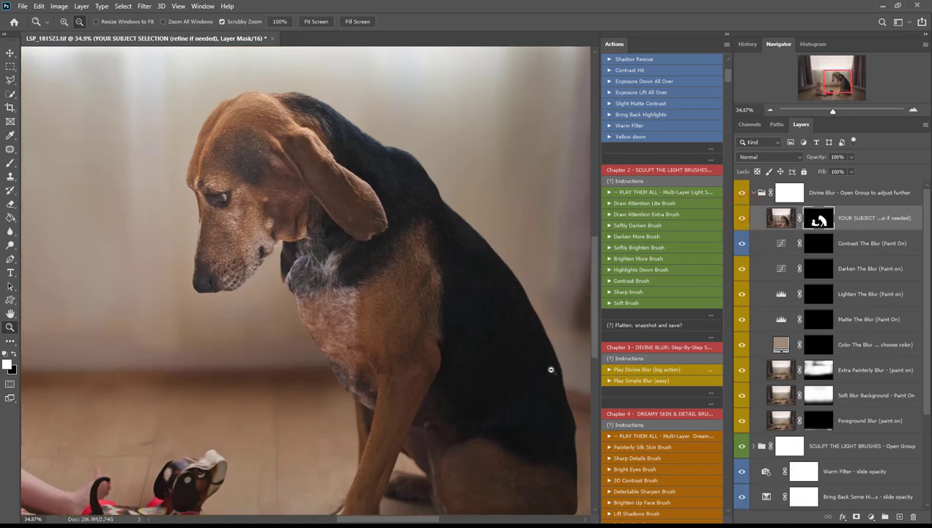
drag(359, 523, 322, 519)
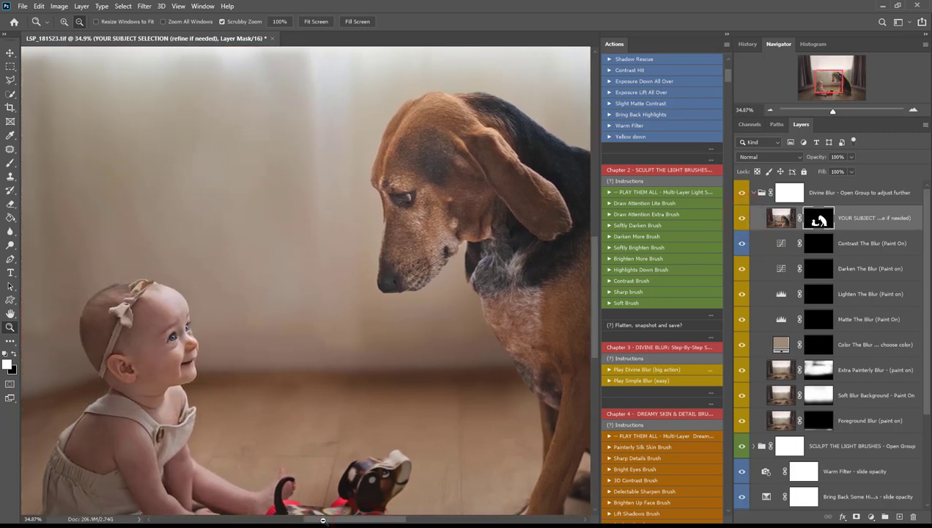
Paint white with a 58 px brush on the Your Subject Selection mask along the baby's forehead, back of the head and ear
click(125, 350)
click(112, 354)
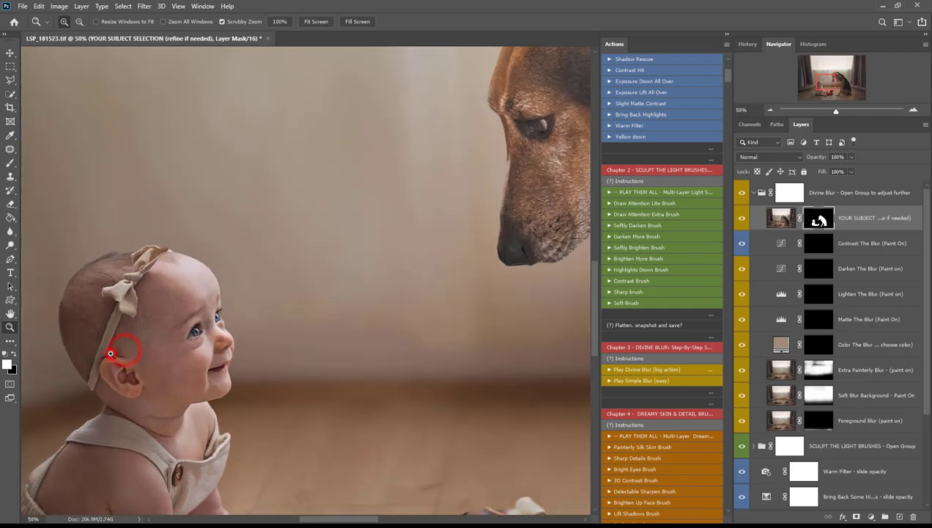
drag(153, 310, 217, 303)
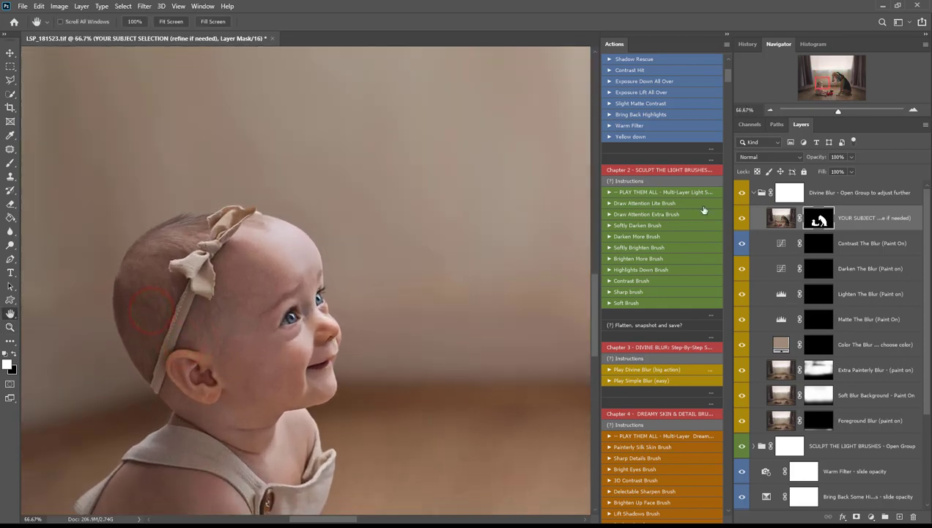
click(743, 195)
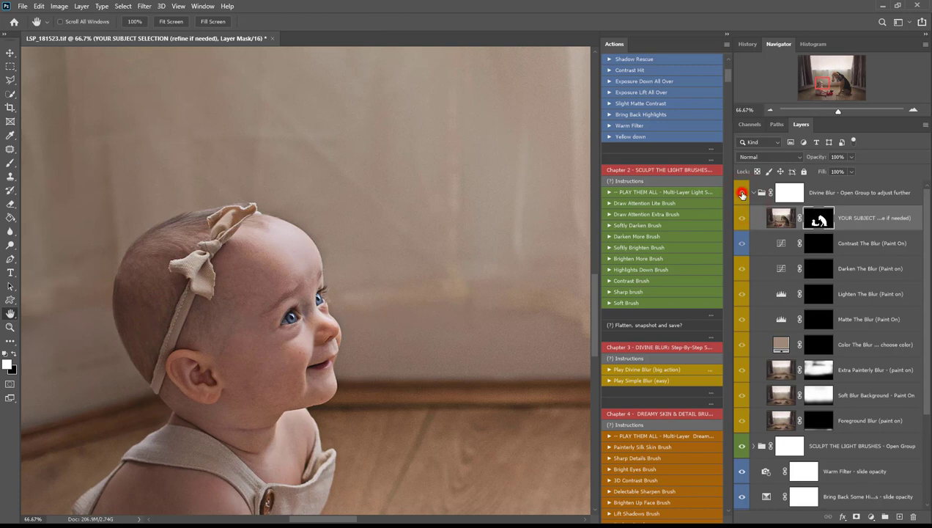
click(743, 194)
click(814, 217)
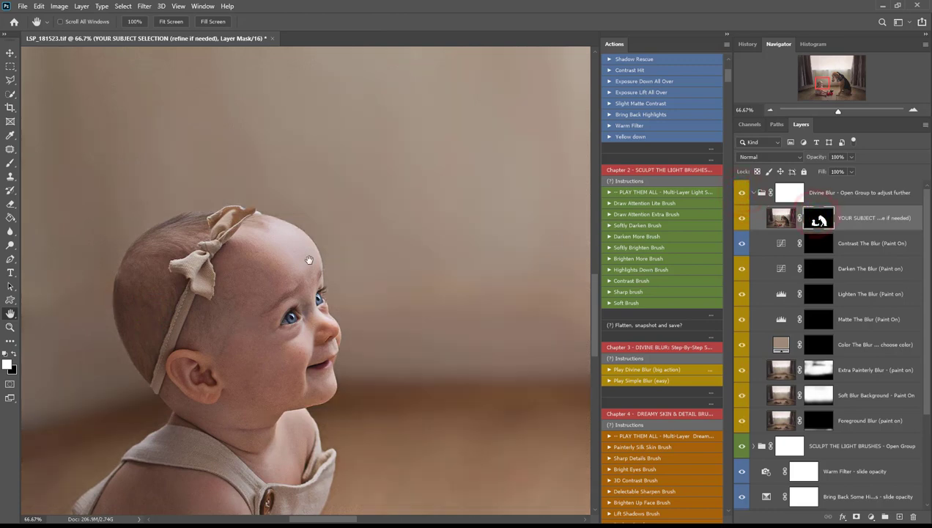
click(12, 163)
right_click(329, 268)
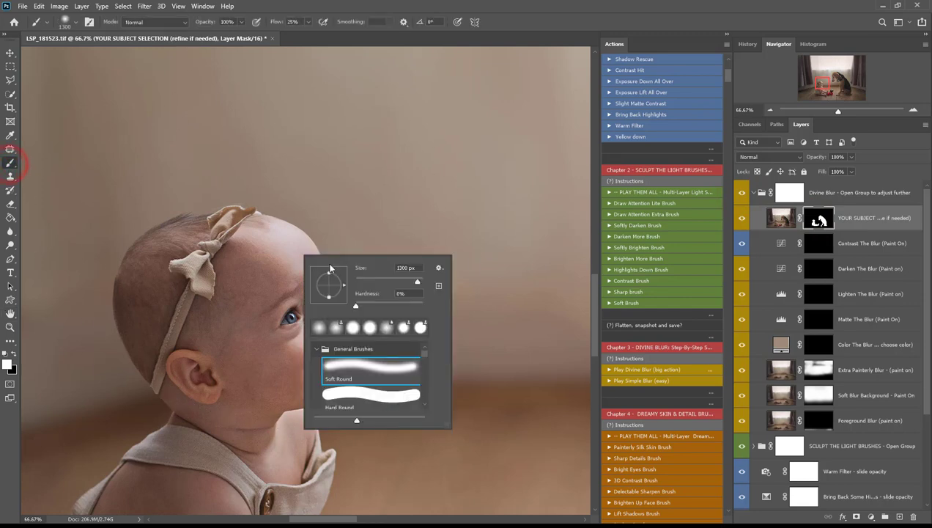
mouse_move(374, 304)
mouse_down()
mouse_move(394, 304)
mouse_move(375, 283)
mouse_up()
click(242, 227)
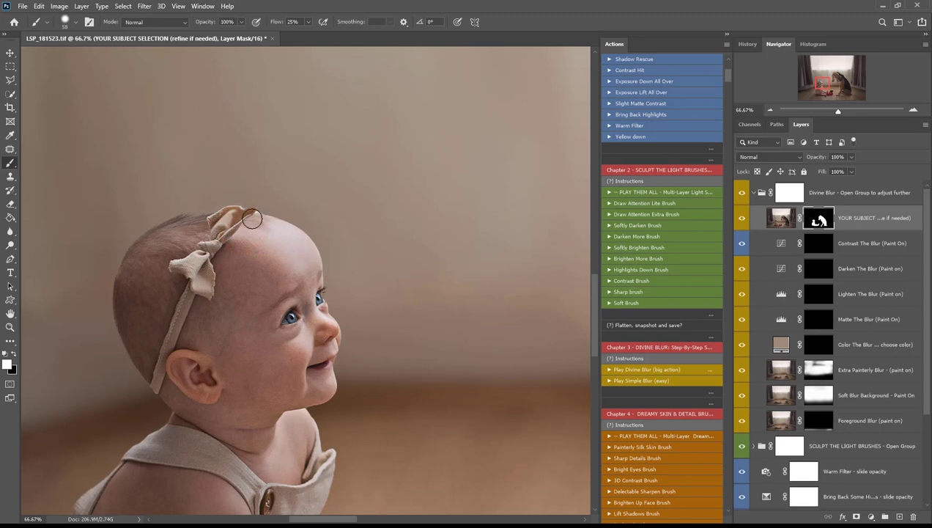
click(311, 292)
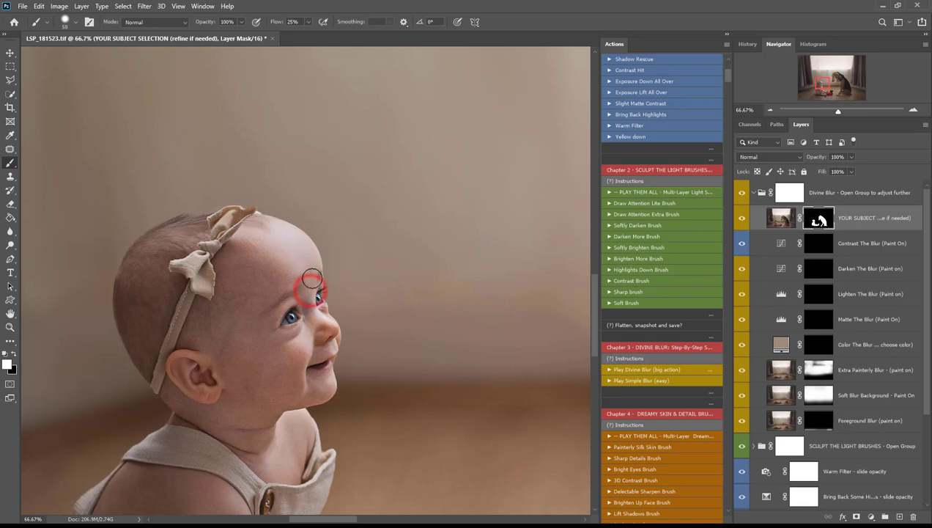
click(126, 287)
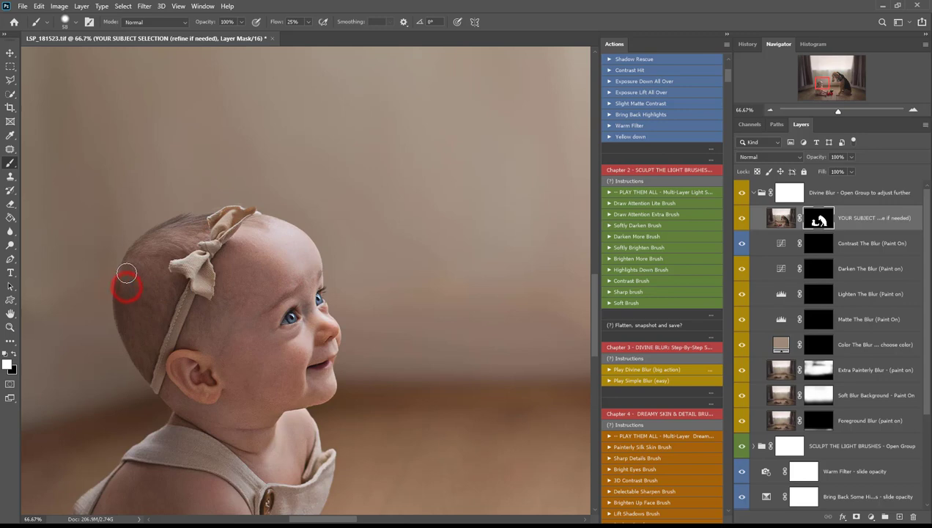
click(206, 368)
Compare the baby's edges with the Divine Blur group hidden and shown, and paint the mask white along the headband bow
scroll(220, 385, down, 2)
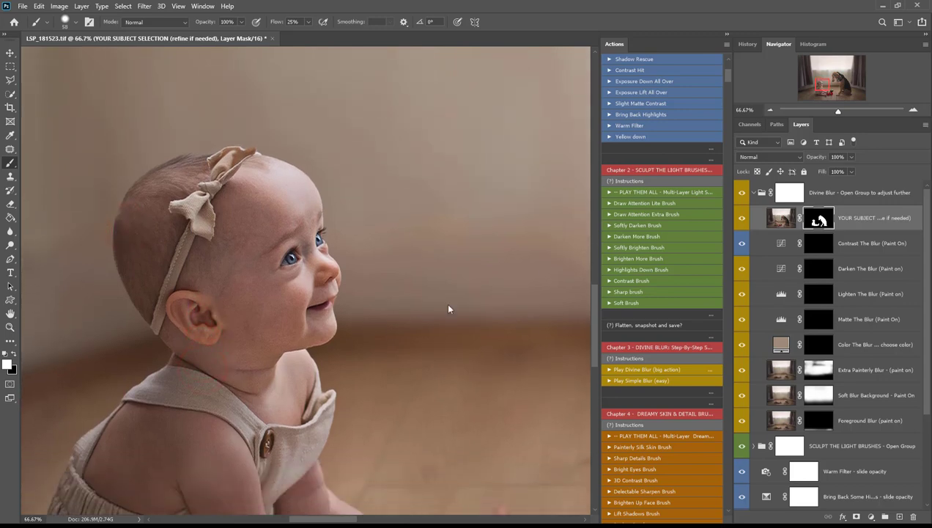
click(740, 194)
click(741, 195)
click(741, 194)
click(741, 194)
click(249, 154)
mouse_move(249, 150)
mouse_down()
mouse_move(228, 154)
mouse_move(247, 159)
mouse_move(210, 159)
mouse_up()
Paint the mask white along the dog's muzzle, toggling the Divine Blur group's visibility to compare the fur edge
drag(333, 518, 381, 520)
scroll(343, 511, up, 3)
scroll(363, 516, up, 1)
scroll(443, 472, up, 2)
click(743, 194)
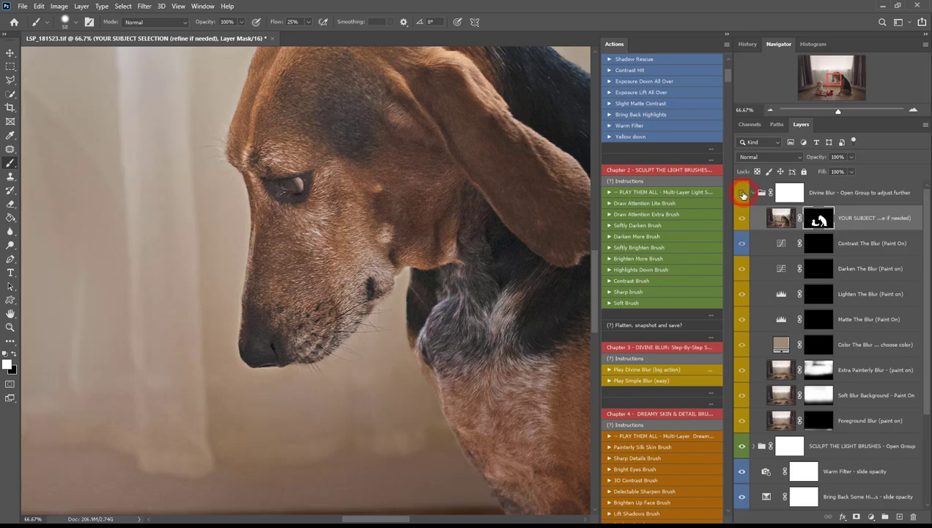
click(742, 194)
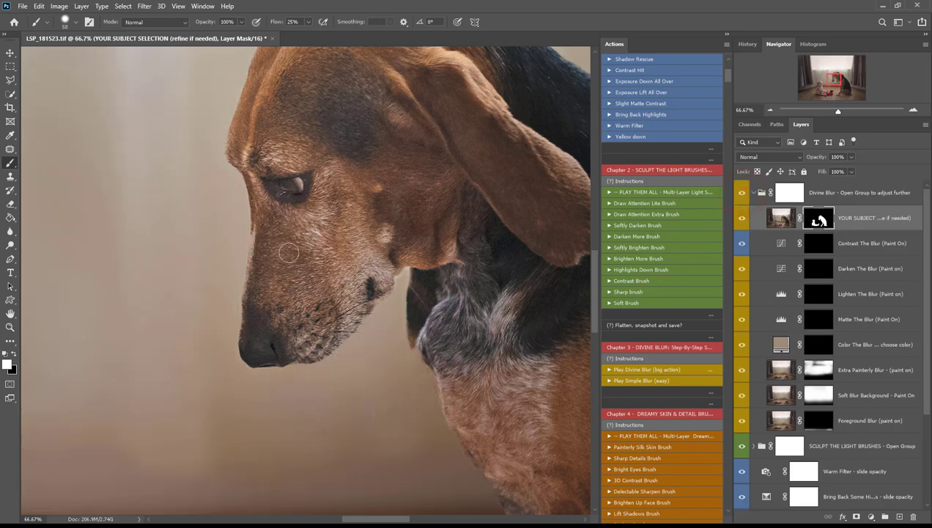
click(263, 253)
click(742, 193)
click(742, 193)
click(263, 253)
click(742, 193)
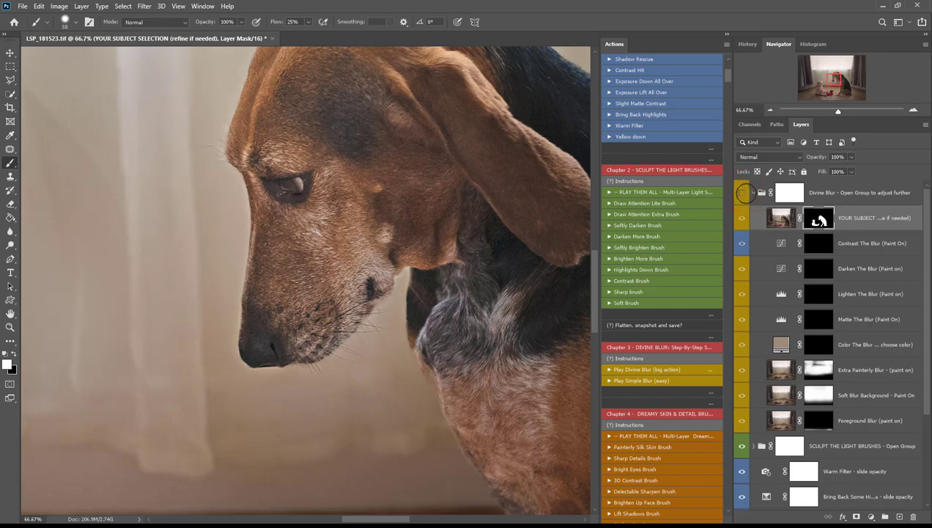
click(742, 193)
Paint the subject mask white along the edge of the dog's neck and back
scroll(439, 133, up, 5)
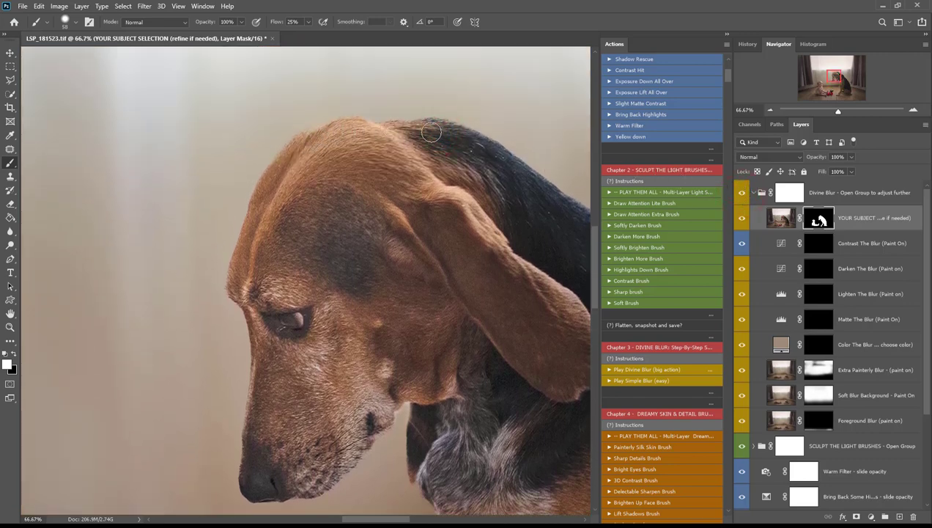
drag(367, 520, 400, 520)
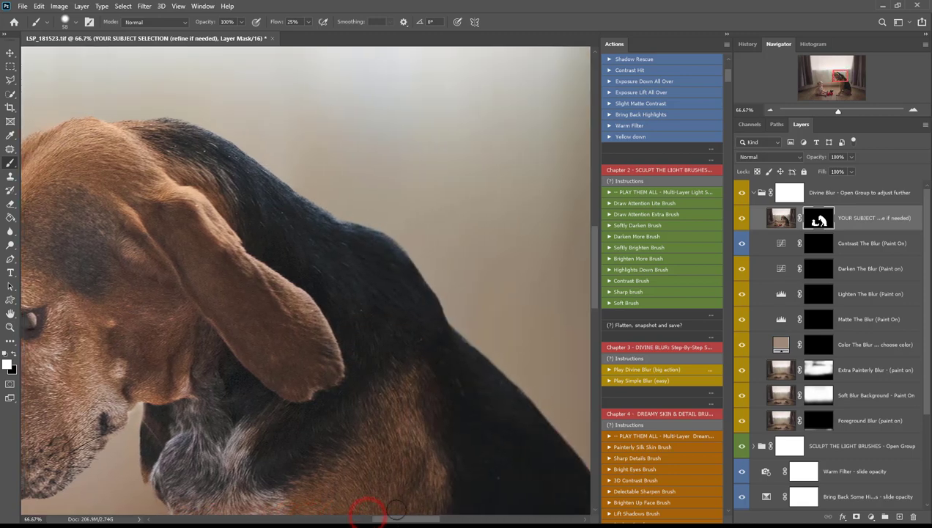
click(377, 252)
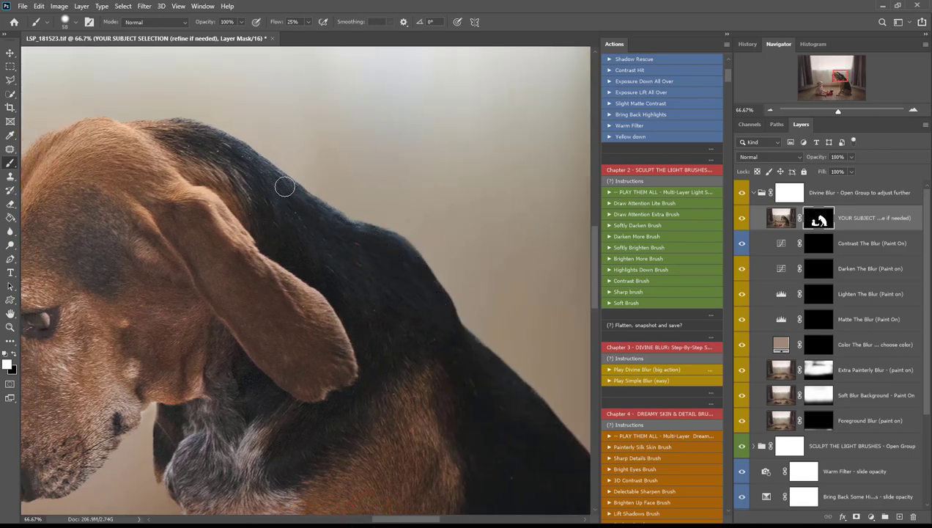
scroll(223, 308, down, 5)
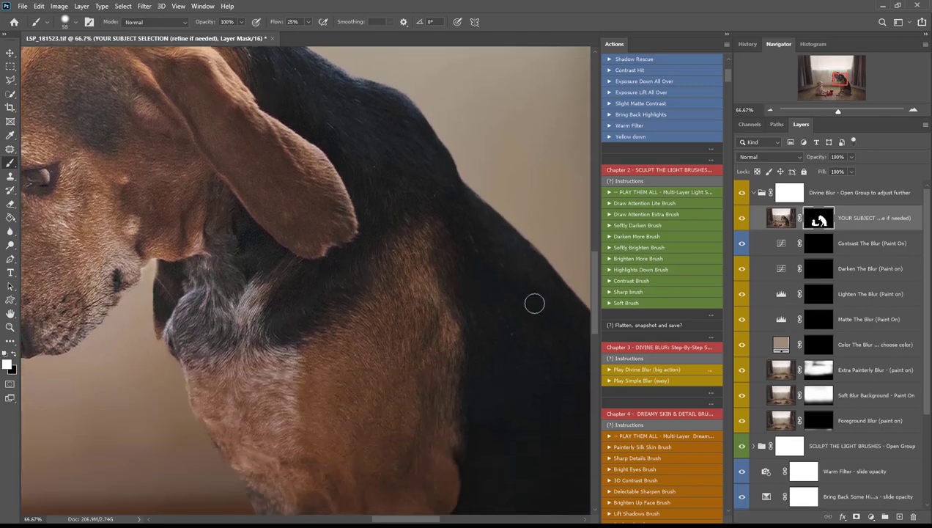
click(556, 293)
drag(407, 518, 427, 519)
scroll(433, 337, down, 2)
click(433, 337)
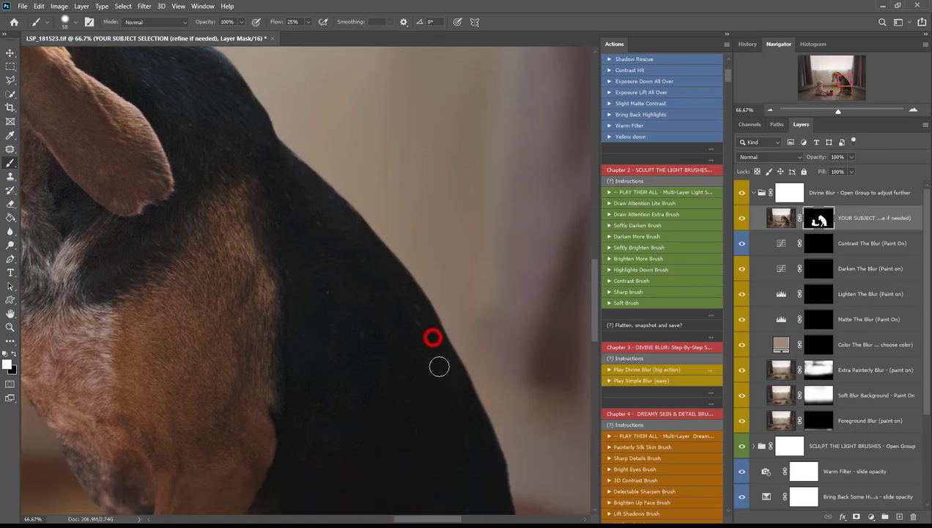
Load the Your Subject Selection mask as a selection and open it in the classic Refine Edge dialog, moved clear of the dog's face
click(411, 520)
drag(411, 520, 353, 518)
scroll(372, 439, up, 3)
click(340, 212)
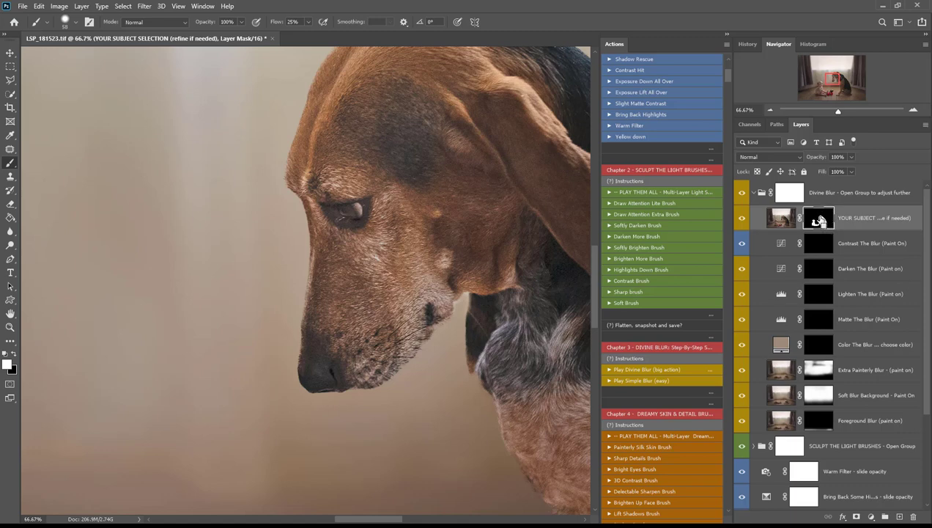
ctrl+click(818, 219)
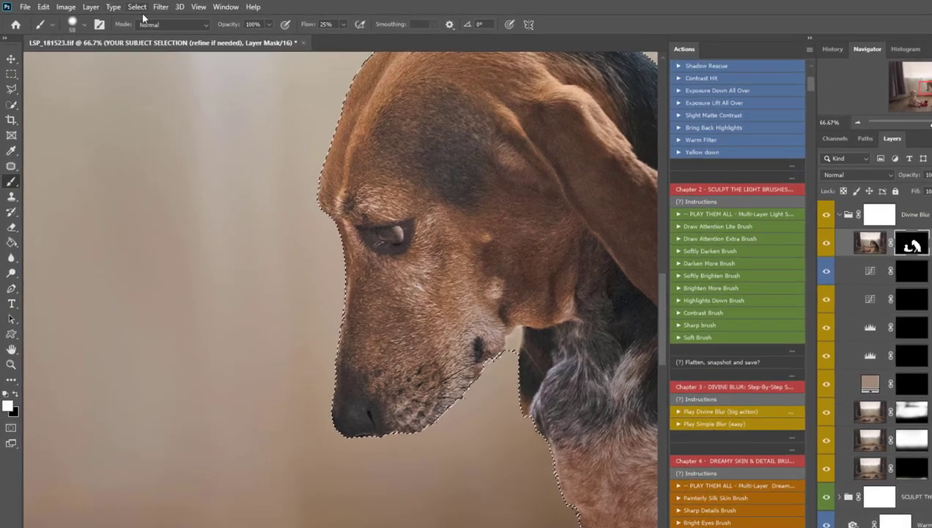
click(122, 6)
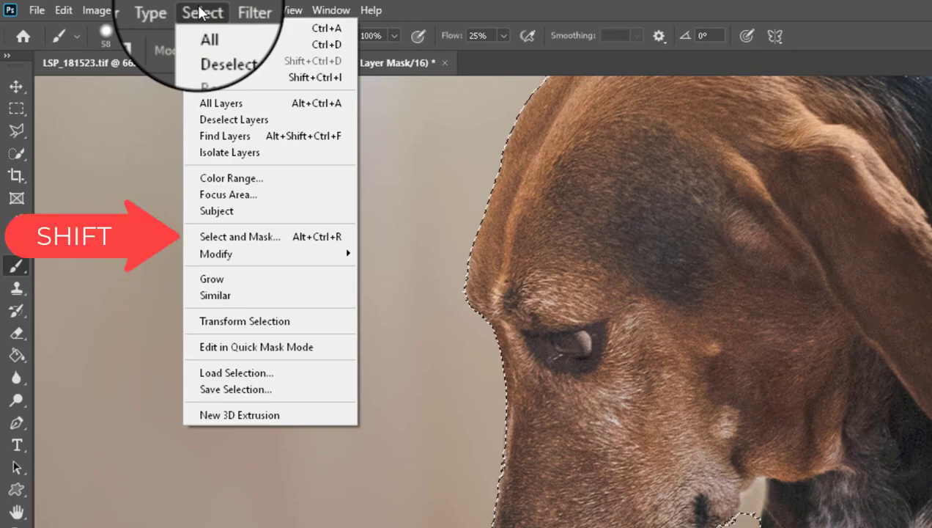
shift+click(292, 234)
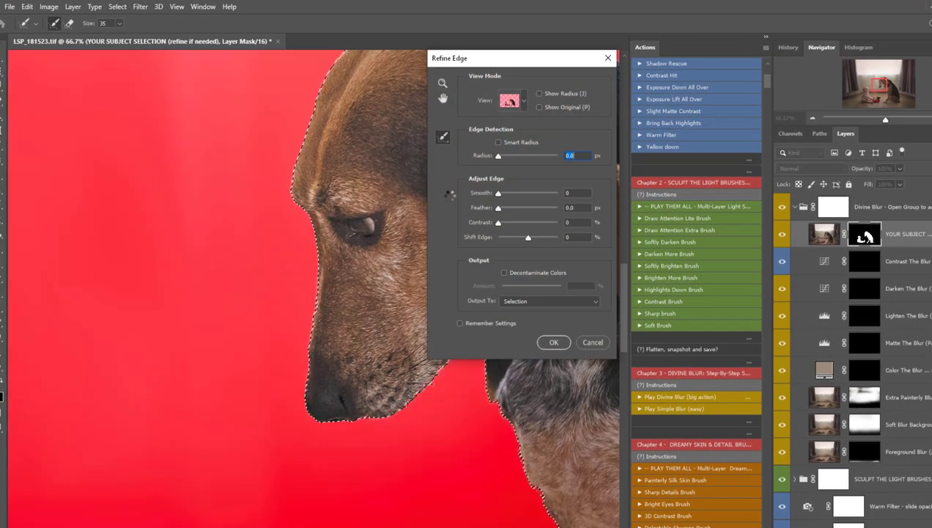
drag(506, 61, 605, 68)
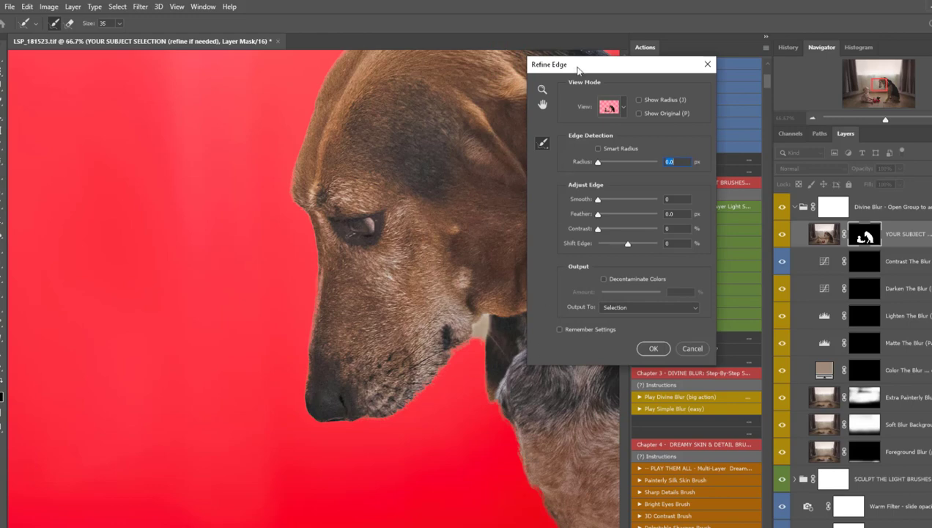
drag(578, 70, 562, 109)
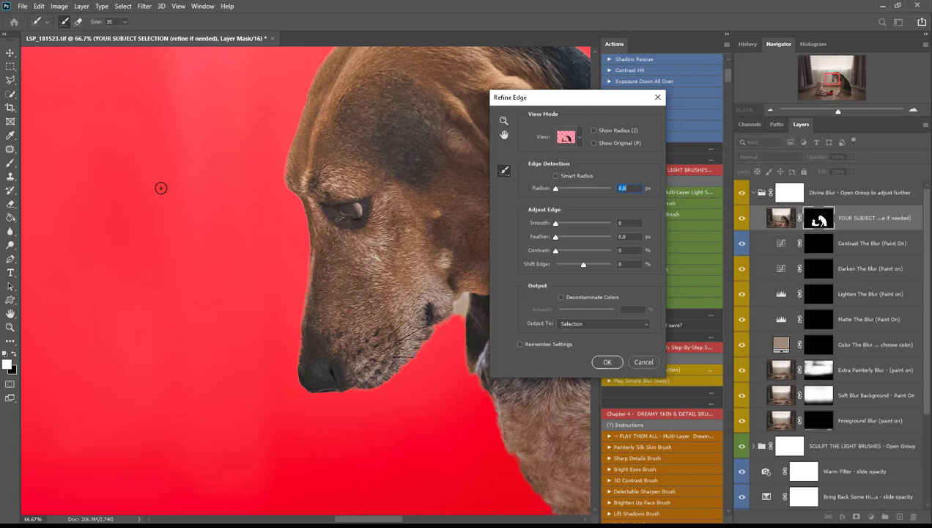
Refine the selection with the size 35 Refine Radius brush along the dog's chin and brow and the baby's hair, and accept it
click(506, 172)
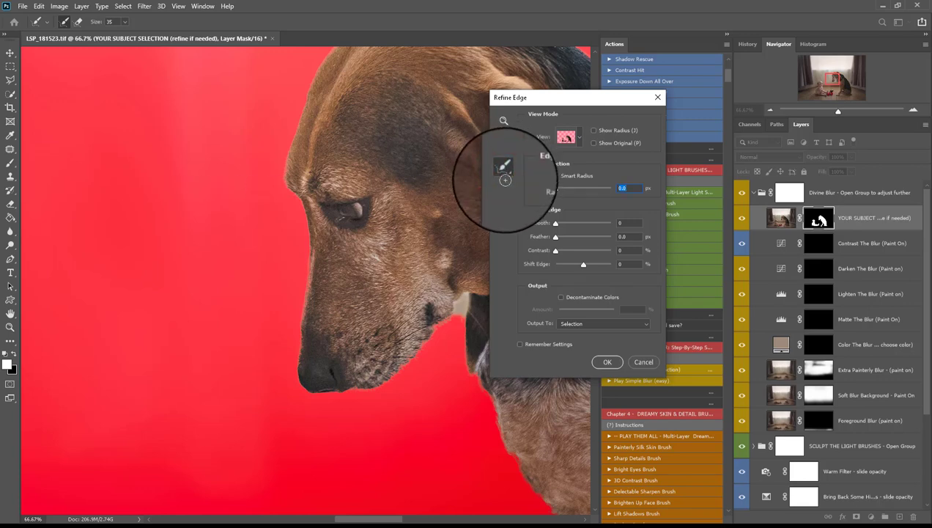
mouse_move(430, 343)
mouse_down()
mouse_move(410, 377)
mouse_move(430, 341)
mouse_move(416, 360)
mouse_move(446, 354)
mouse_move(430, 345)
mouse_move(441, 367)
mouse_move(418, 357)
mouse_move(415, 378)
mouse_move(437, 362)
mouse_move(416, 377)
mouse_move(397, 366)
mouse_move(407, 360)
mouse_move(385, 378)
mouse_move(422, 354)
mouse_move(434, 331)
mouse_move(446, 360)
mouse_move(438, 328)
mouse_move(454, 316)
mouse_move(439, 332)
mouse_move(424, 362)
mouse_up()
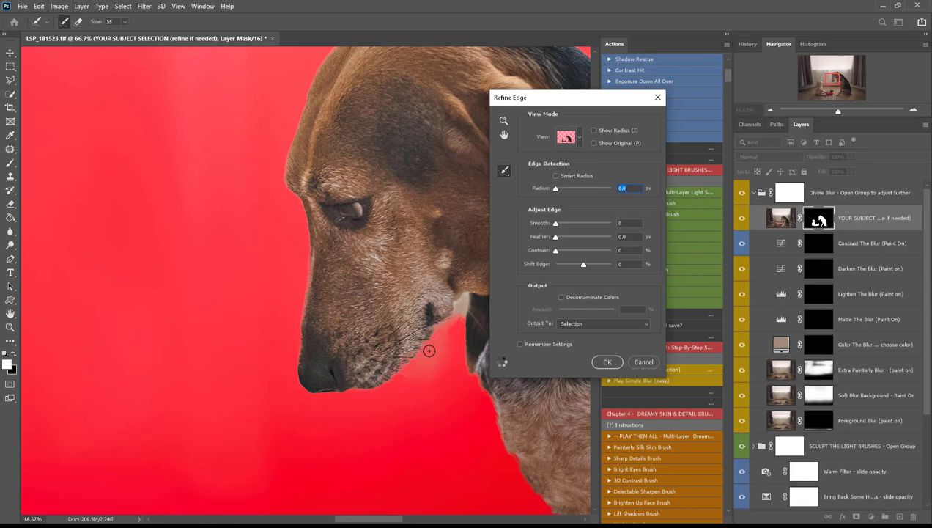
mouse_move(307, 208)
mouse_down()
mouse_move(290, 188)
mouse_move(288, 152)
mouse_move(286, 190)
mouse_move(310, 233)
mouse_up()
drag(364, 522, 319, 522)
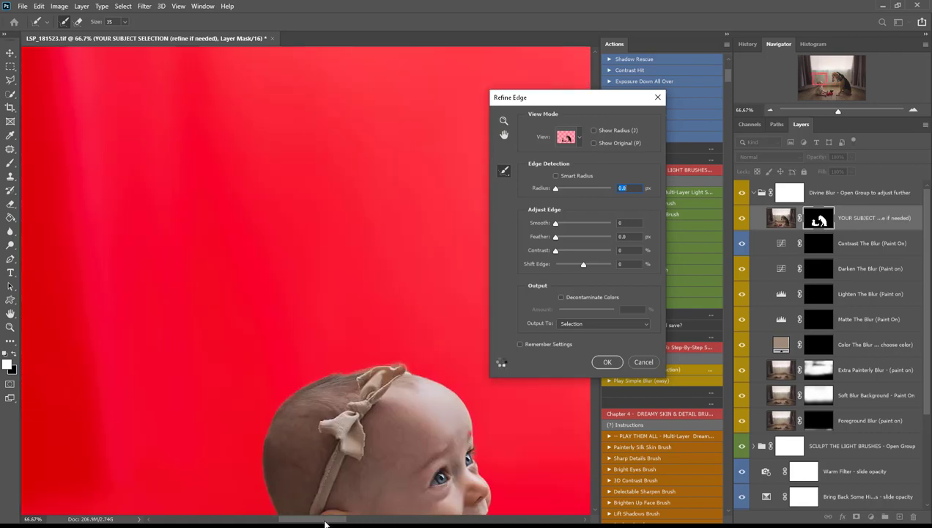
mouse_move(332, 364)
mouse_down()
mouse_move(265, 372)
mouse_move(288, 368)
mouse_move(227, 403)
mouse_move(209, 427)
mouse_up()
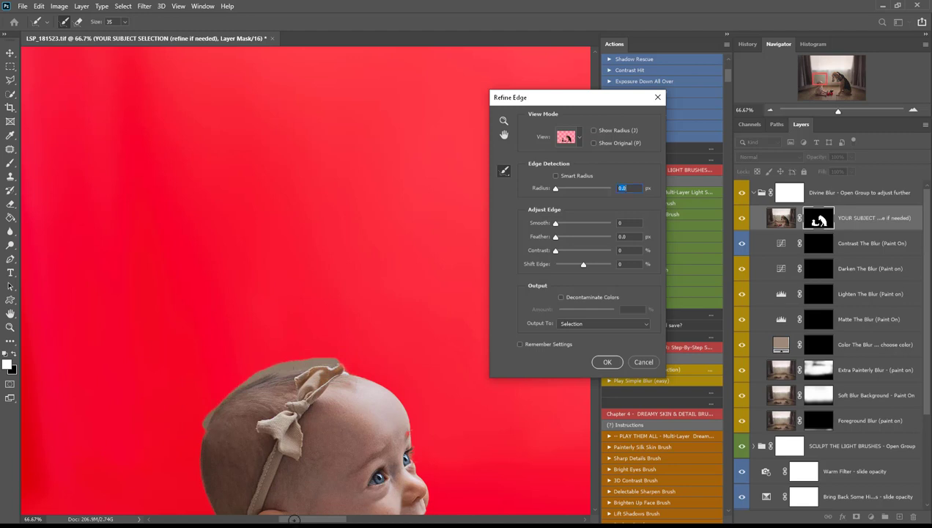
click(293, 520)
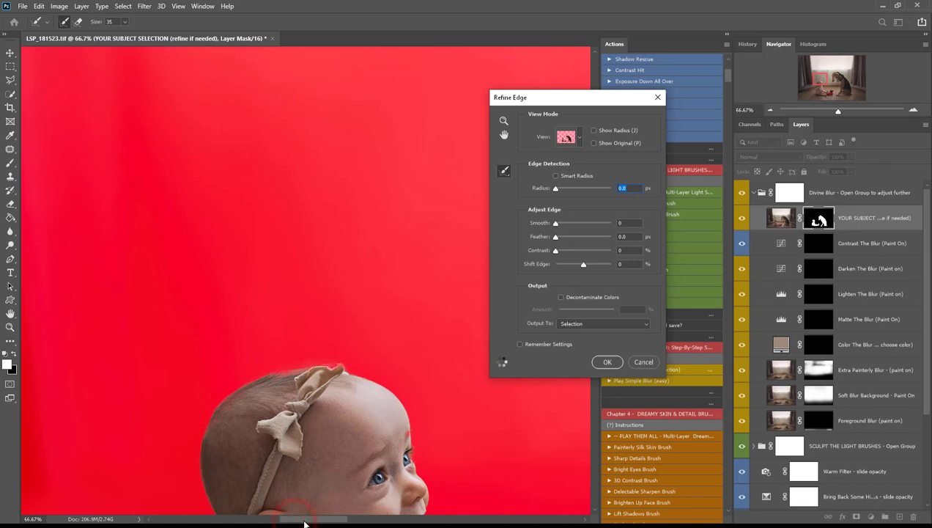
drag(296, 519, 304, 524)
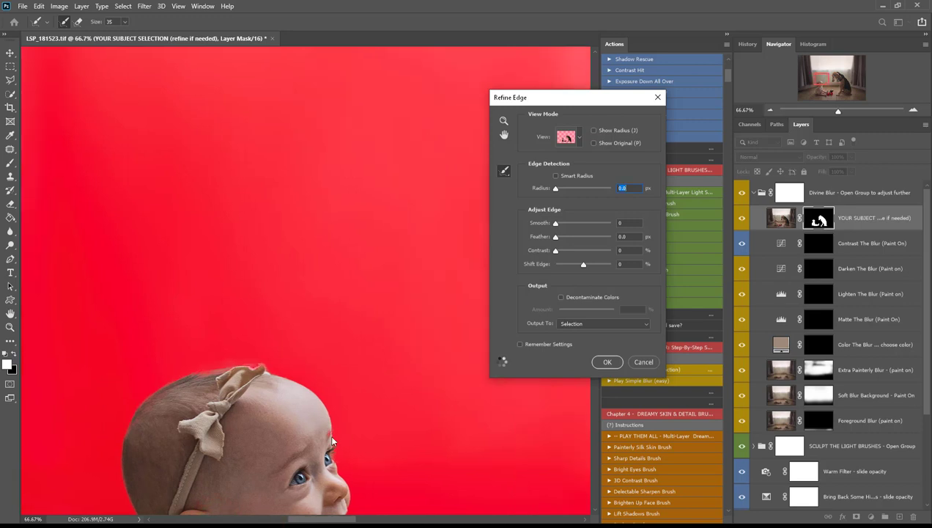
click(605, 363)
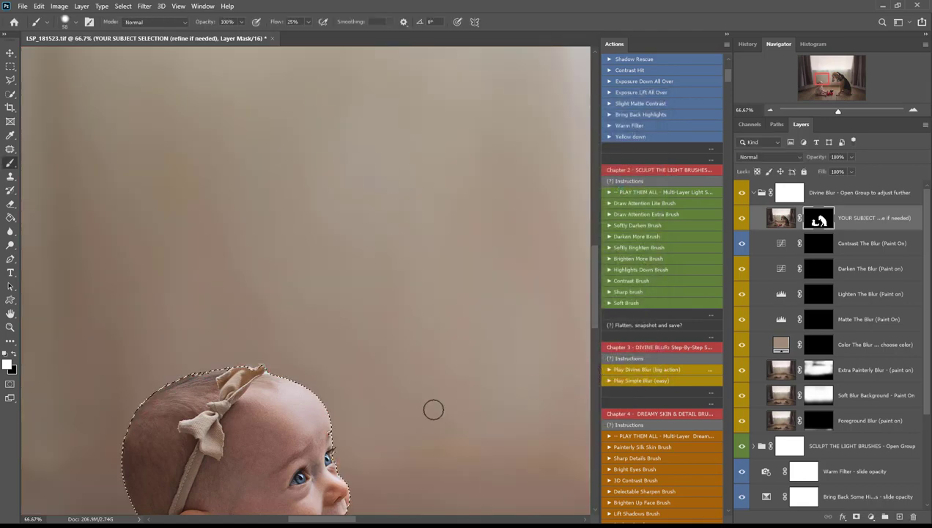
Reduce the brush to 25 px and paint the mask white inside the selection along the baby's forehead
right_click(308, 434)
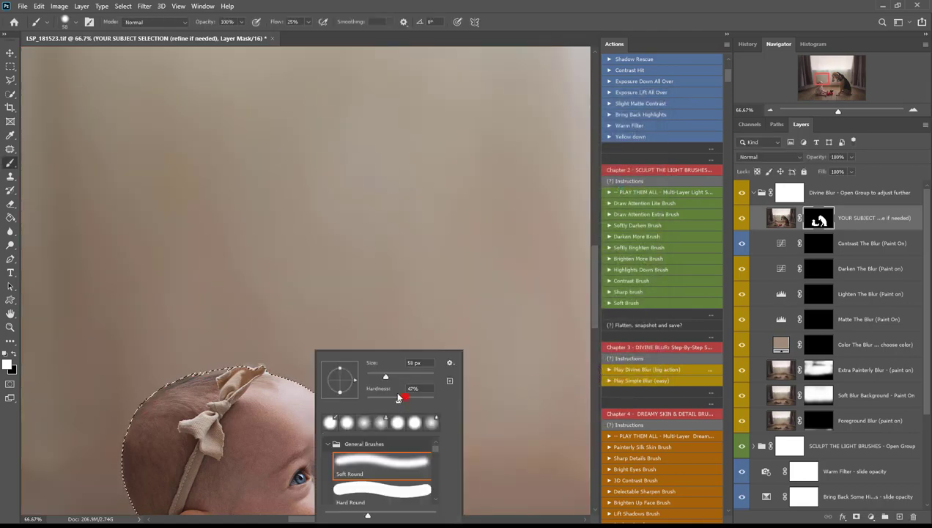
drag(385, 376, 374, 377)
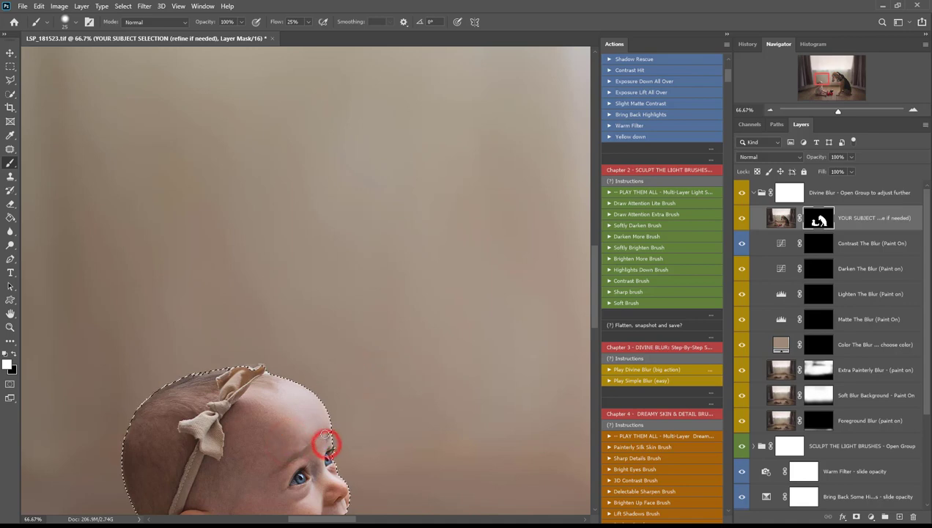
scroll(521, 366, down, 4)
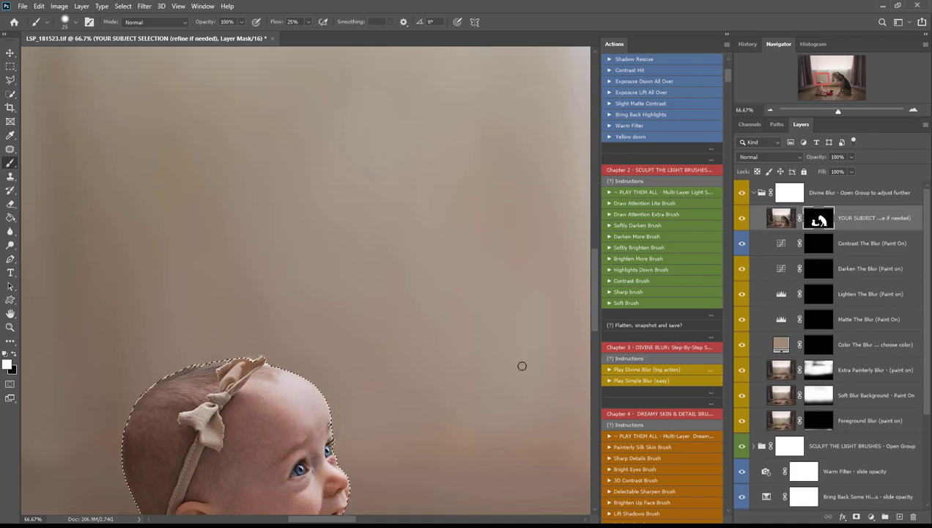
Replace the Your Subject Selection layer's mask with a new layer mask made from the refined selection
scroll(522, 366, down, 3)
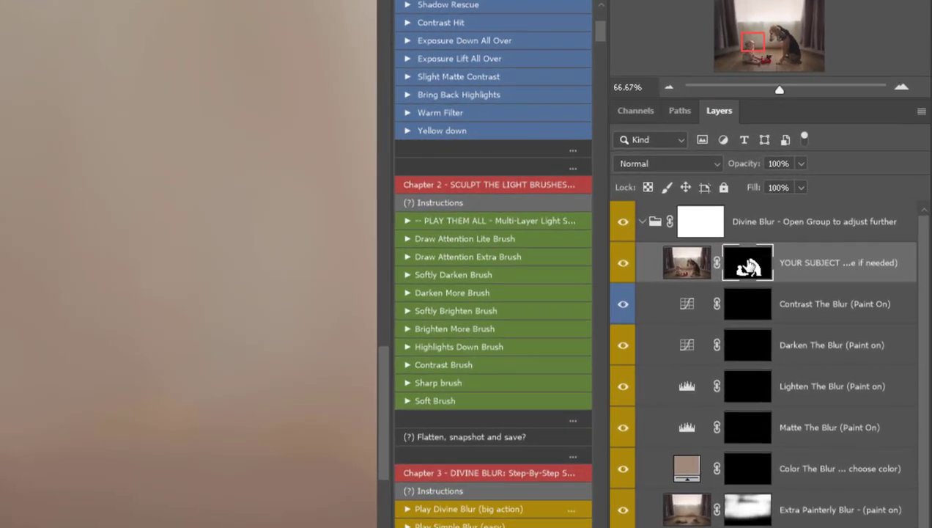
right_click(748, 267)
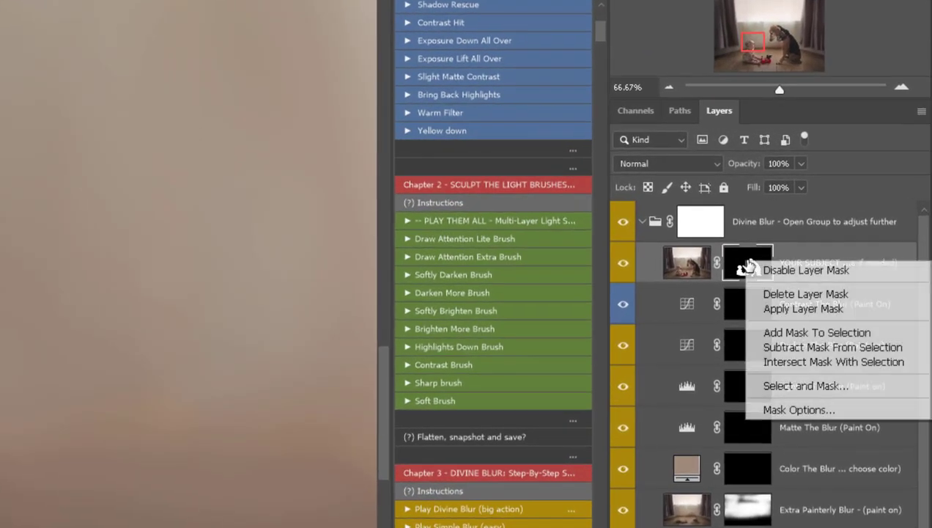
click(799, 293)
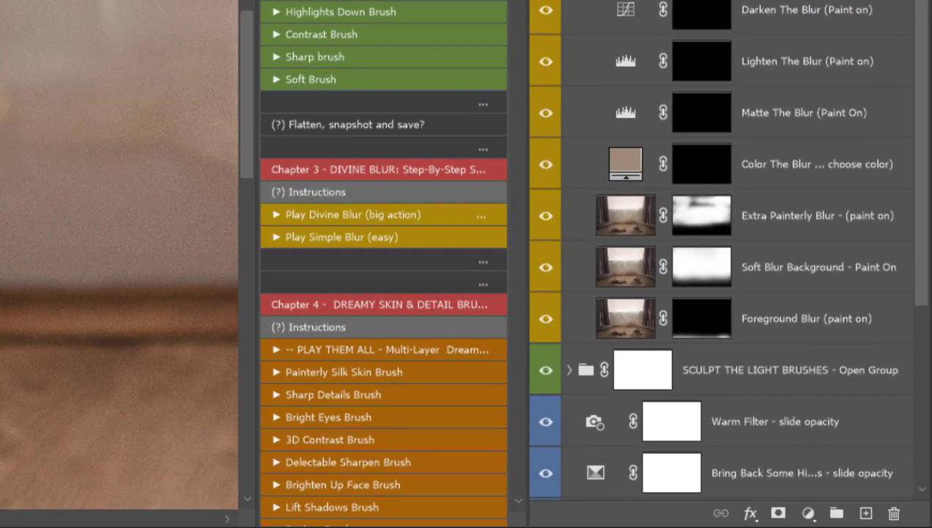
click(778, 515)
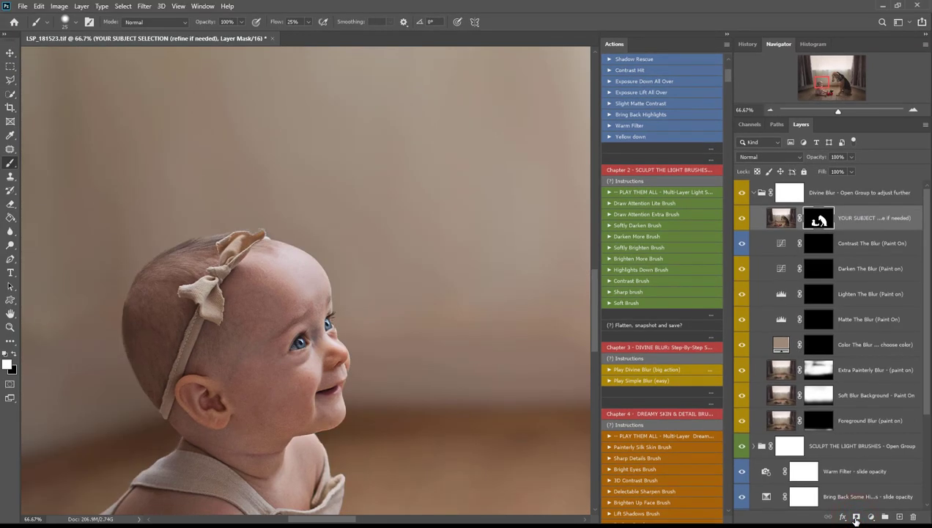
Check the new subject mask around the baby's head with the mask overlay, and view the whole photo
click(325, 319)
key(backslash)
key(backslash)
key(z)
alt+click(386, 379)
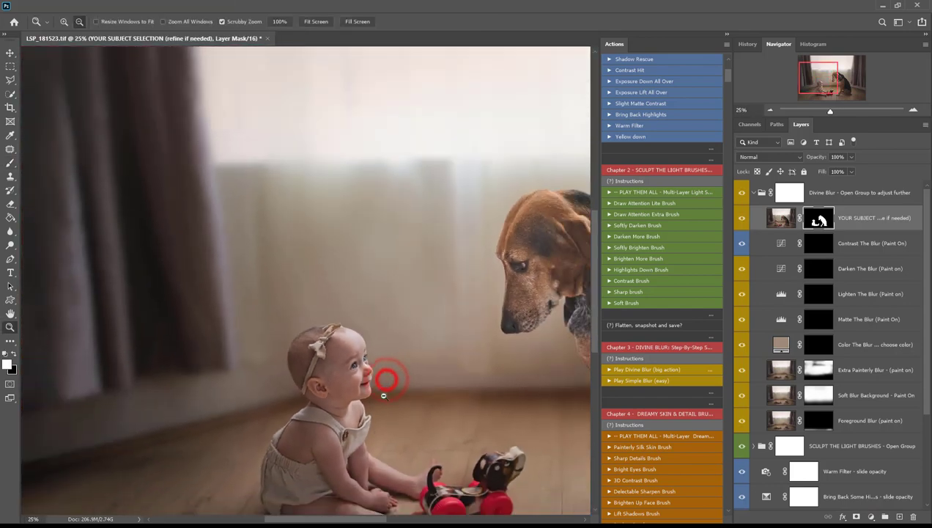
drag(361, 519, 377, 519)
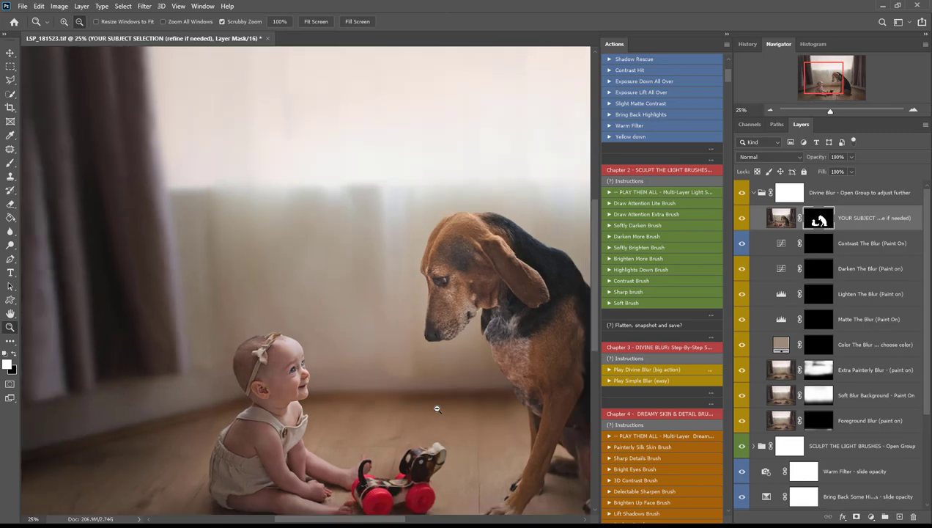
alt+click(437, 409)
alt+click(431, 415)
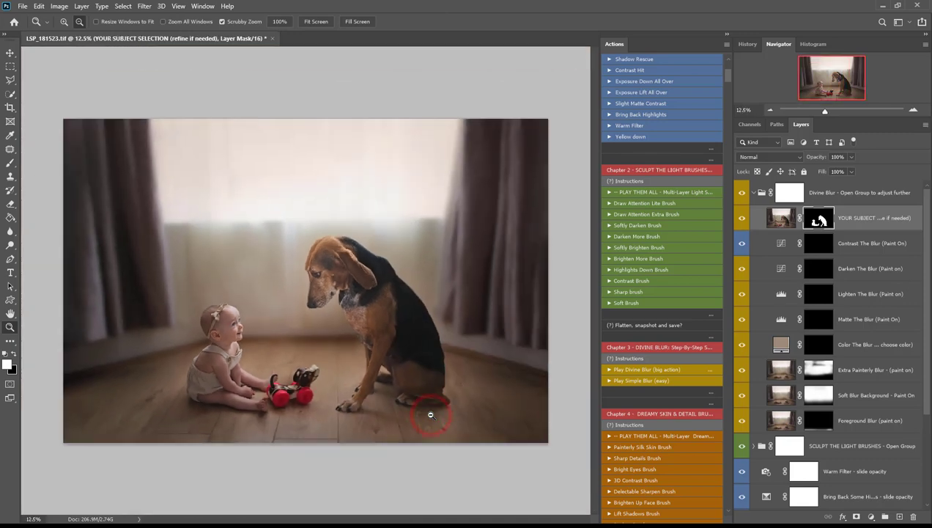
Switch to the Brush, soften it to 0% hardness and enlarge it to about 330 px
click(10, 162)
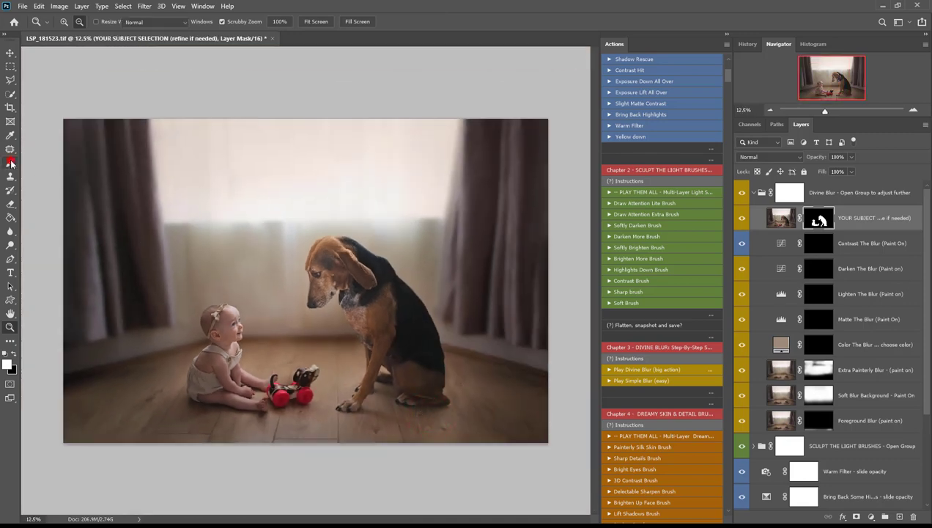
right_click(140, 177)
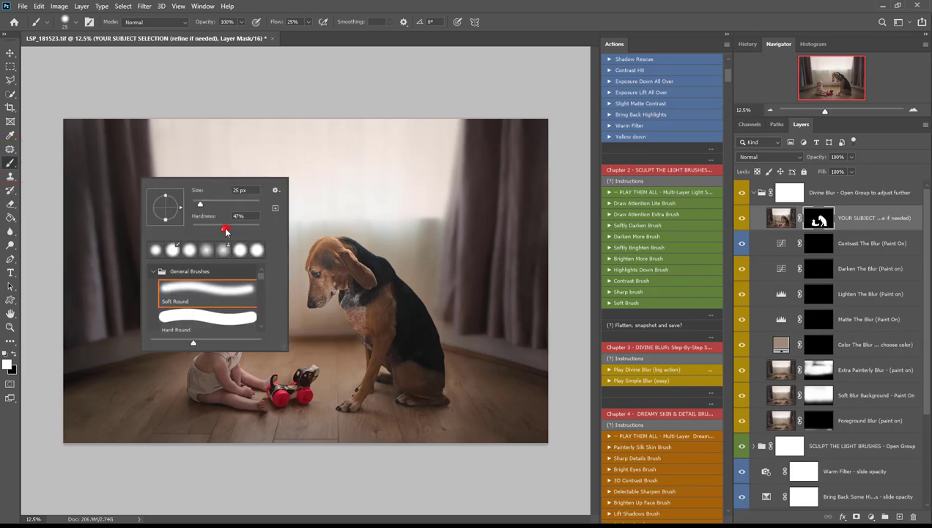
drag(225, 232, 187, 224)
click(199, 205)
drag(247, 205, 249, 204)
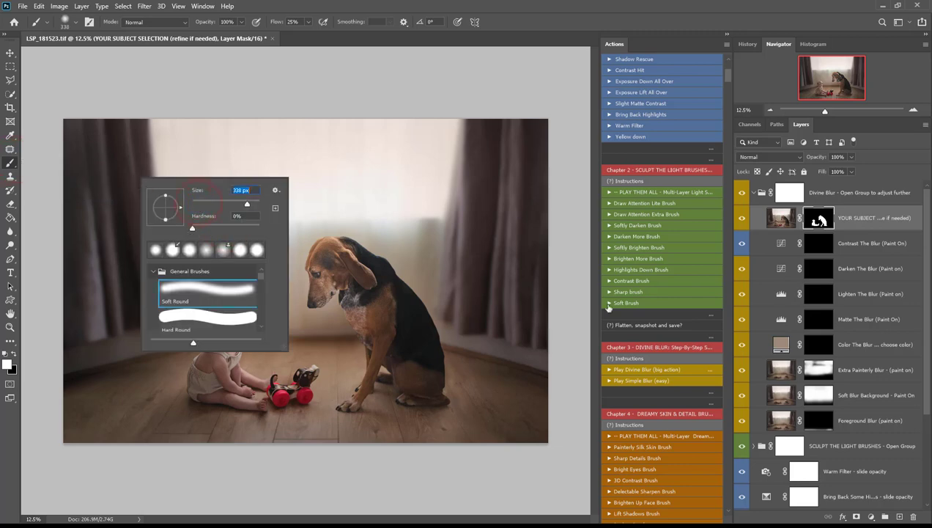
Enlarge the brush to 4100 px and paint the Color The Blur mask white across the window area behind the dog
click(818, 368)
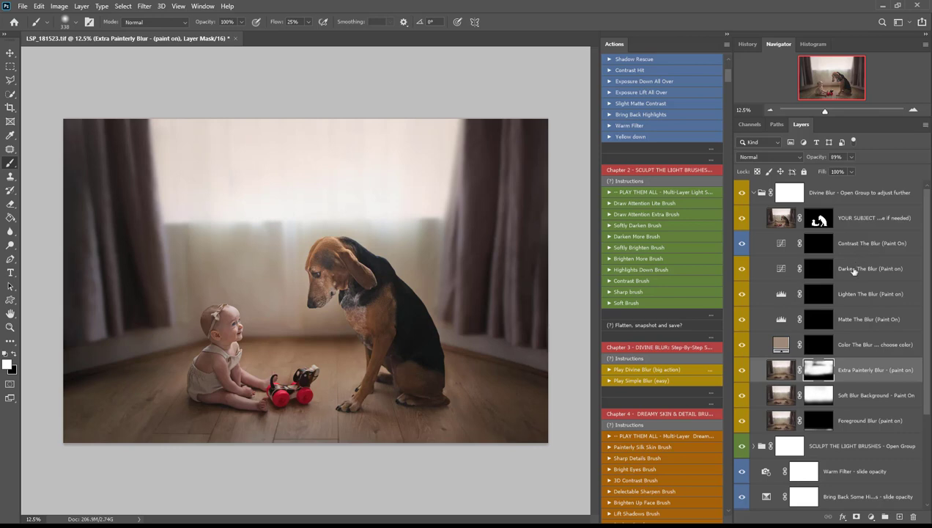
click(820, 349)
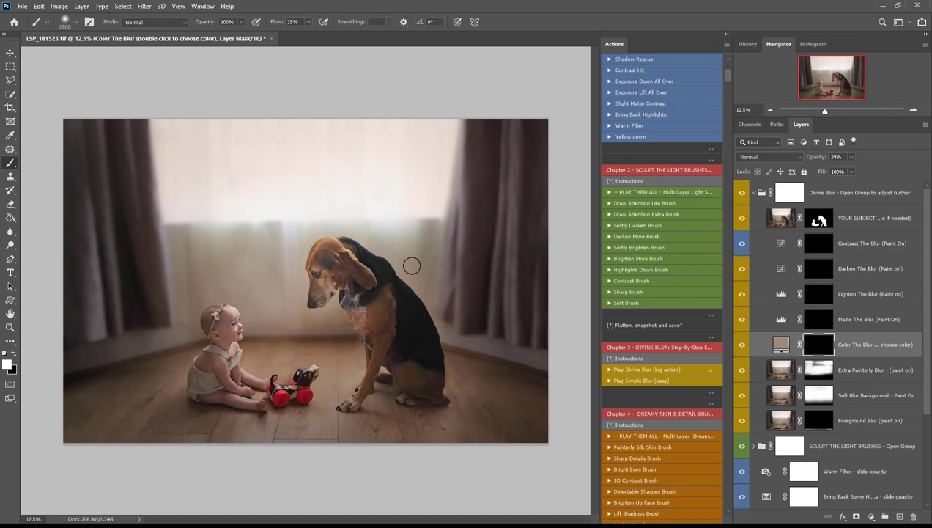
key(bracketright)
key(bracketright)
key(bracketright)
key(bracketright)
key(bracketright)
key(bracketright)
key(bracketright)
key(bracketright)
key(bracketright)
key(bracketright)
key(bracketright)
mouse_move(380, 194)
mouse_down()
mouse_move(381, 185)
mouse_move(223, 186)
mouse_move(347, 183)
mouse_move(280, 184)
mouse_up()
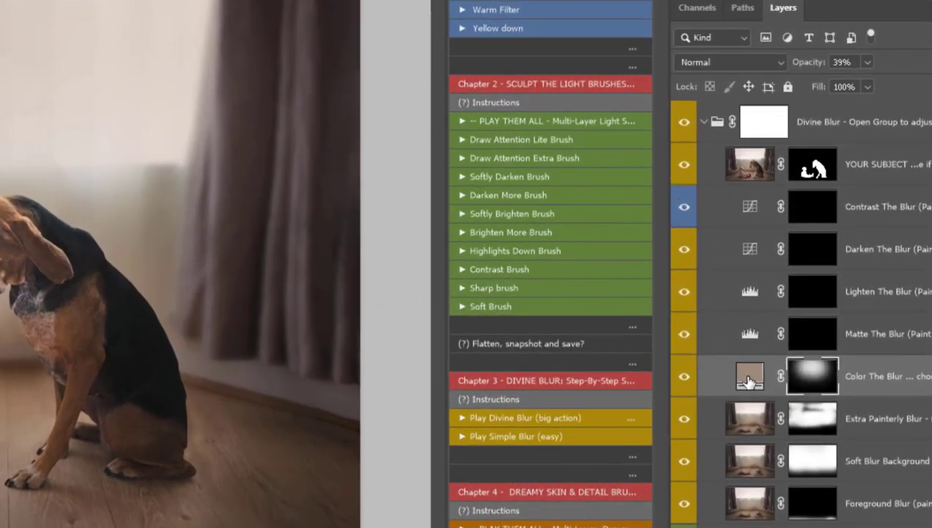
Try an orange and a blue fill color on the Color The Blur layer, and cancel the color change
double_click(748, 380)
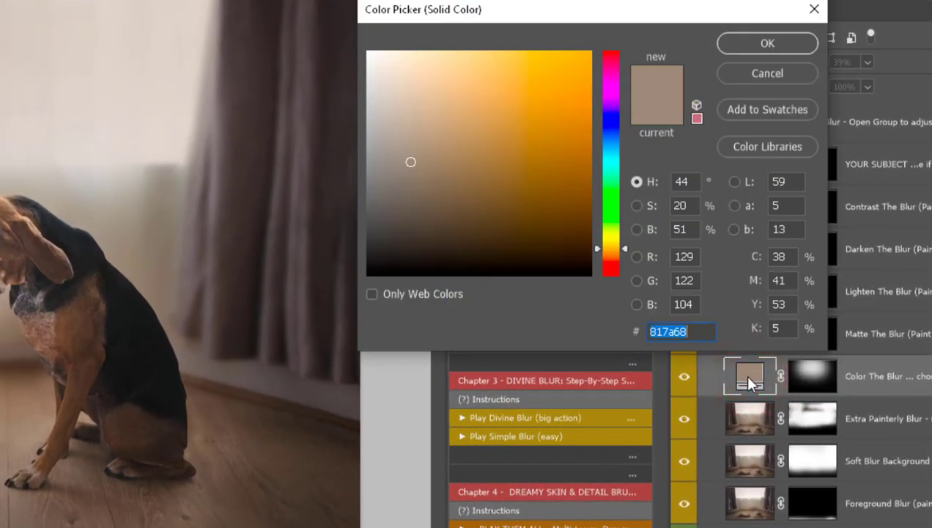
mouse_move(410, 162)
mouse_down()
mouse_move(510, 147)
mouse_move(546, 98)
mouse_move(457, 109)
mouse_move(495, 100)
mouse_up()
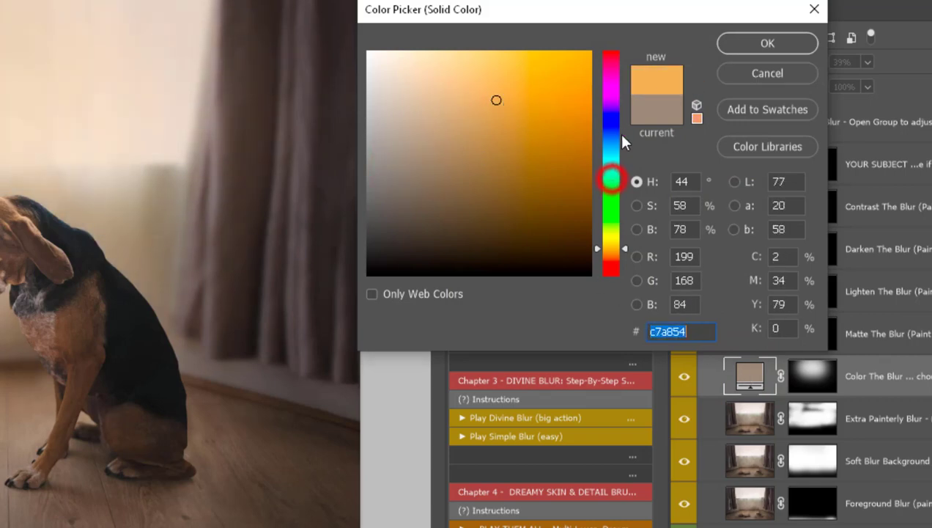
mouse_move(601, 131)
mouse_down()
mouse_move(612, 117)
mouse_move(611, 144)
mouse_up()
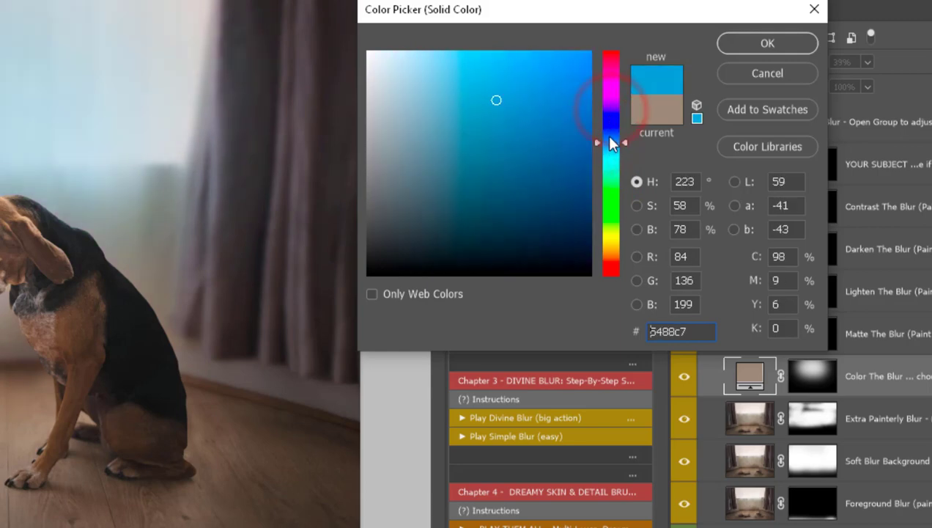
click(752, 78)
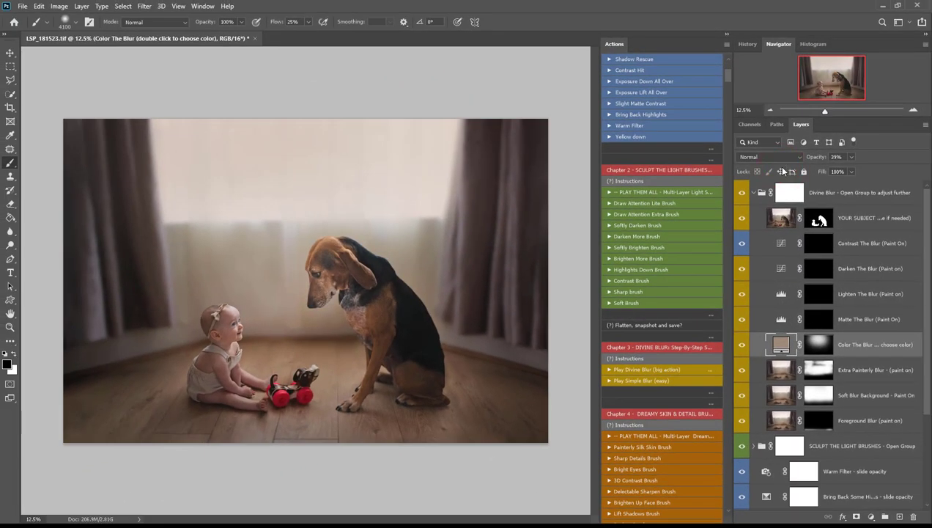
Paint the Contrast The Blur mask white across the background around the baby and dog with the 4100 px brush
click(820, 318)
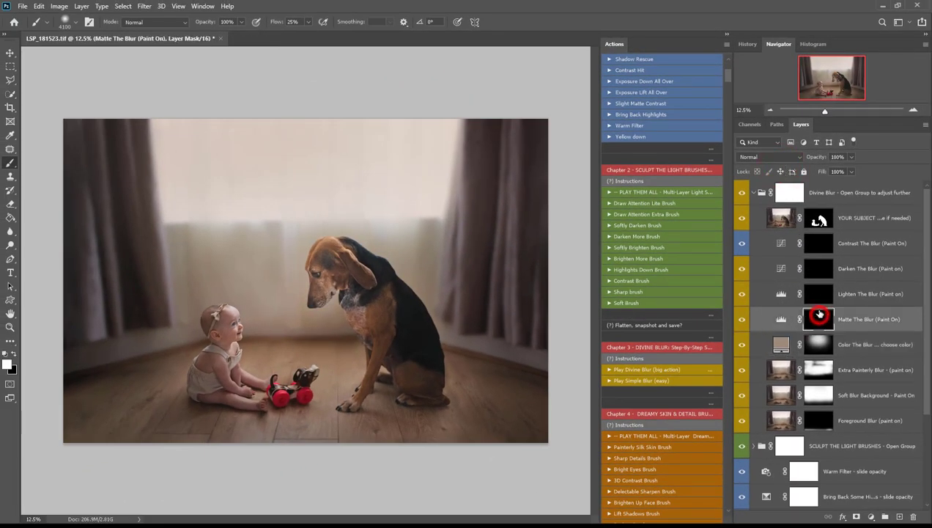
click(820, 293)
click(818, 268)
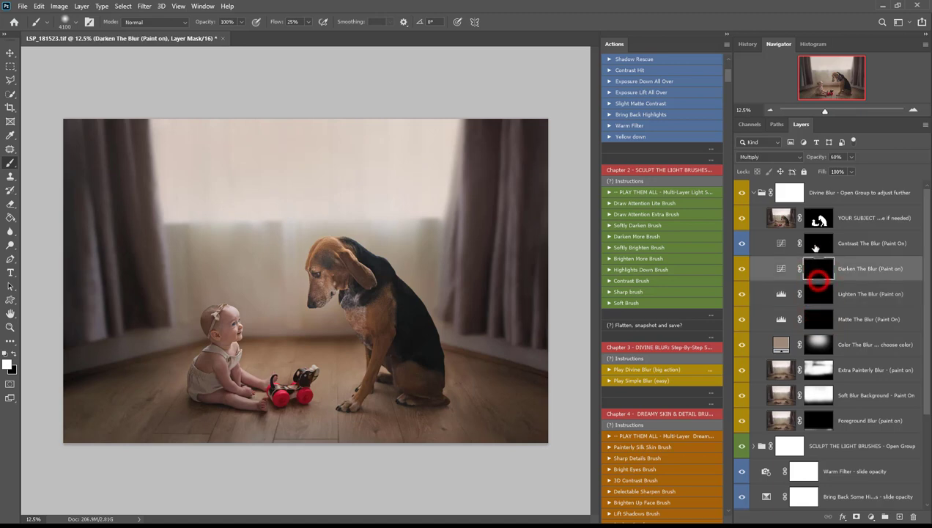
click(818, 242)
click(445, 257)
mouse_move(212, 264)
mouse_down()
mouse_move(443, 256)
mouse_move(244, 263)
mouse_move(362, 285)
mouse_move(336, 287)
mouse_up()
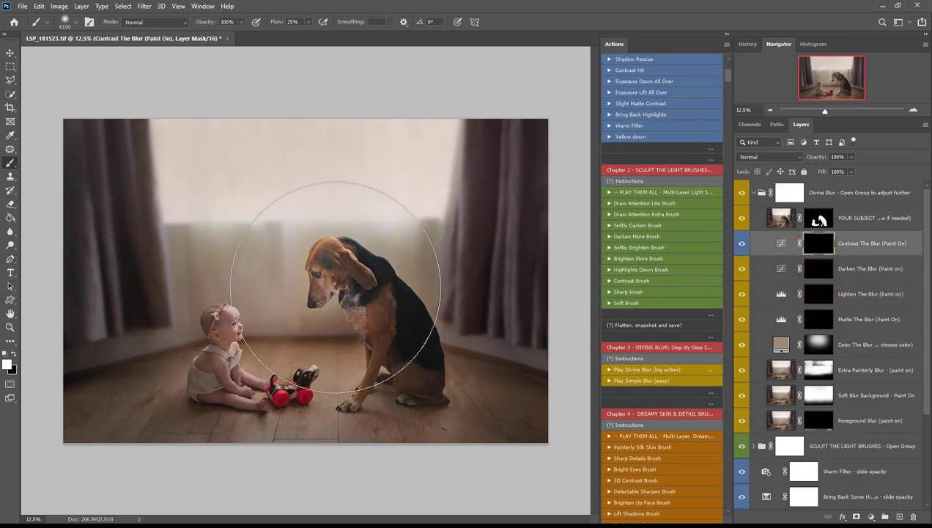
Reduce the brush to 1300 px and paint the Darken The Blur mask white along the wall base between the dog and baby
click(819, 268)
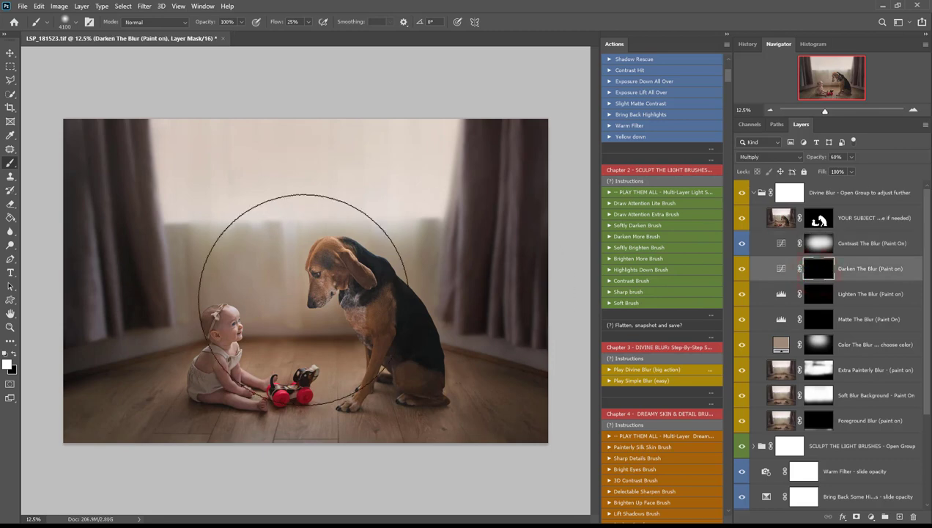
key(bracketleft)
key(bracketleft)
key(bracketleft)
key(bracketleft)
key(bracketleft)
key(bracketleft)
key(bracketleft)
key(bracketleft)
key(bracketleft)
key(bracketleft)
key(bracketleft)
key(bracketleft)
key(bracketleft)
key(bracketleft)
key(bracketleft)
key(bracketleft)
key(bracketleft)
key(bracketleft)
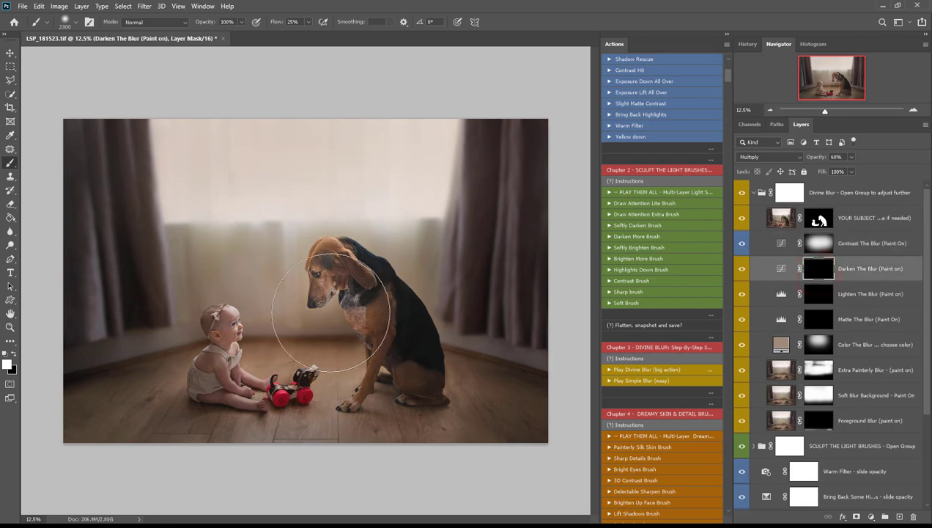
key(bracketleft)
key(bracketleft)
key(bracketleft)
key(bracketleft)
key(bracketleft)
key(bracketleft)
key(bracketleft)
key(bracketleft)
key(bracketleft)
key(bracketleft)
drag(368, 327, 223, 329)
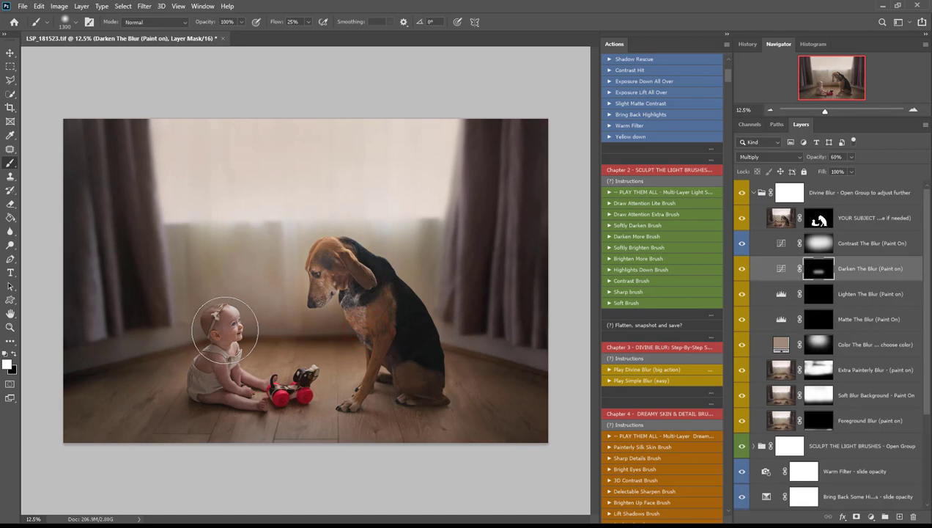
Lower the opacity of the Darken The Blur layer to 33%
click(851, 157)
drag(816, 174, 840, 177)
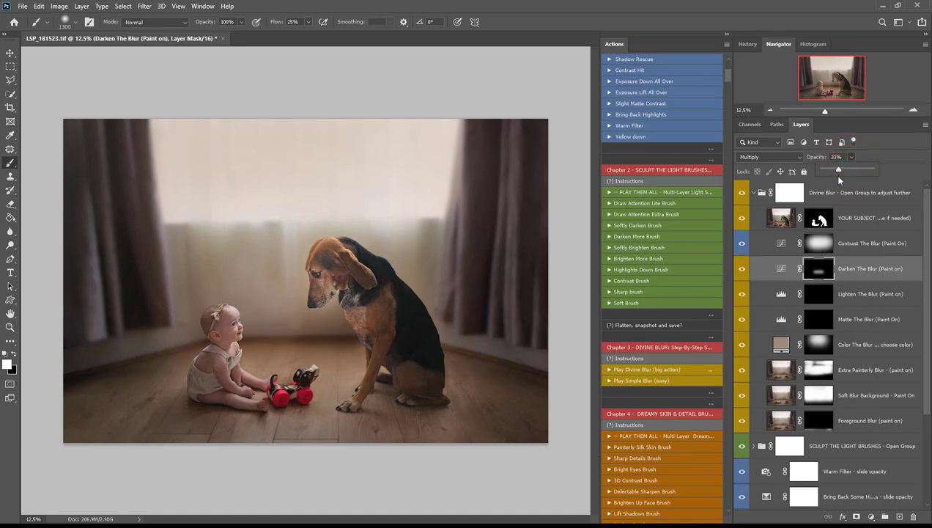
click(835, 192)
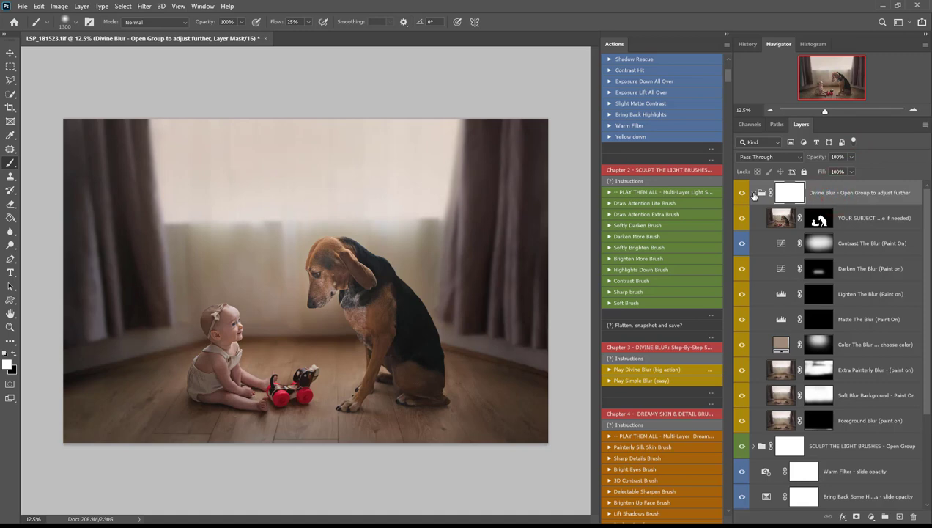
Collapse the Divine Blur group and compare the photo with the group hidden and shown
click(754, 194)
click(739, 195)
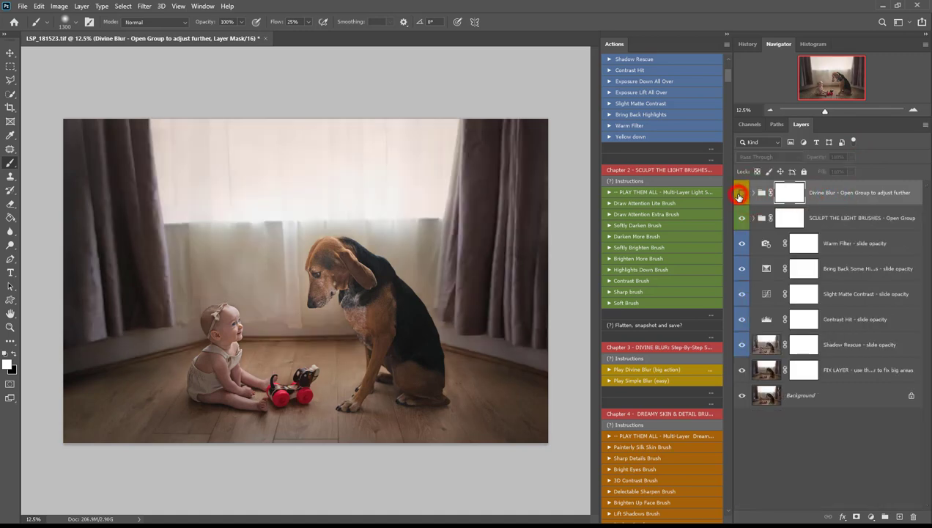
click(739, 195)
click(739, 195)
click(739, 195)
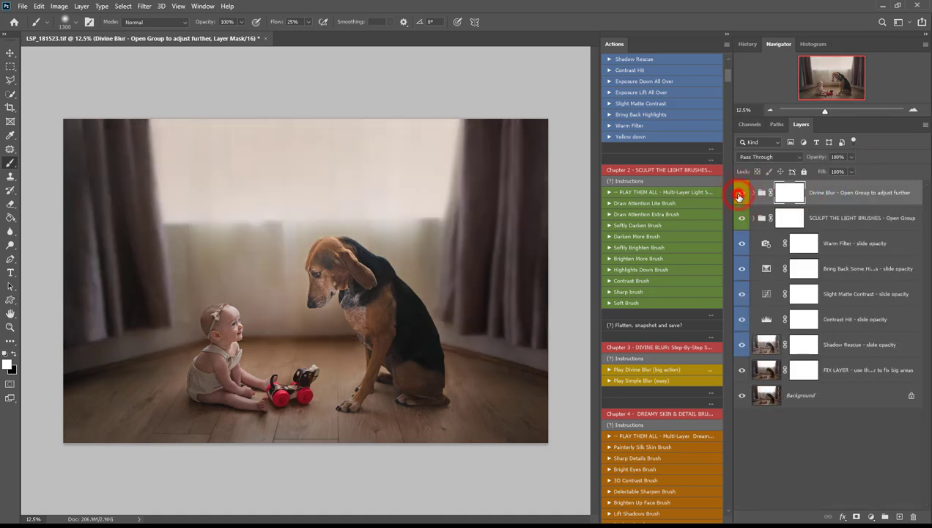
click(740, 195)
click(740, 195)
click(740, 195)
click(740, 195)
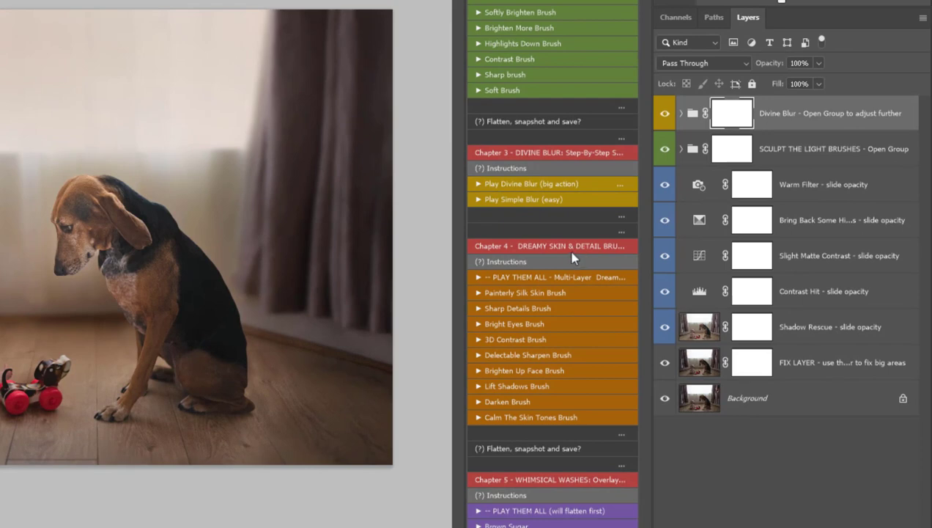
Run the Chapter 4 Dreamy Skin & Detail PLAY THEM ALL action and select the Painterly Silk Skin layer mask
click(536, 277)
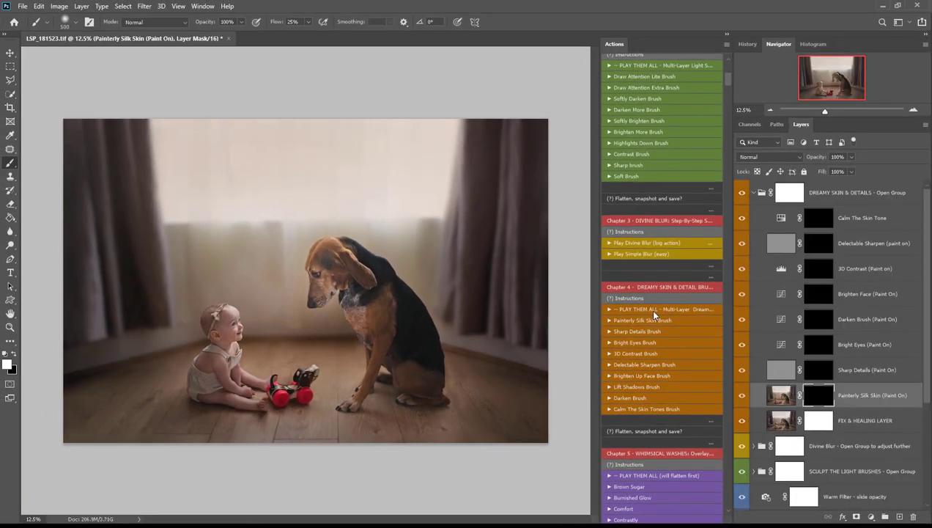
click(816, 394)
Paint the Painterly Silk Skin mask white over the baby's face, head and body to smooth the skin
key(z)
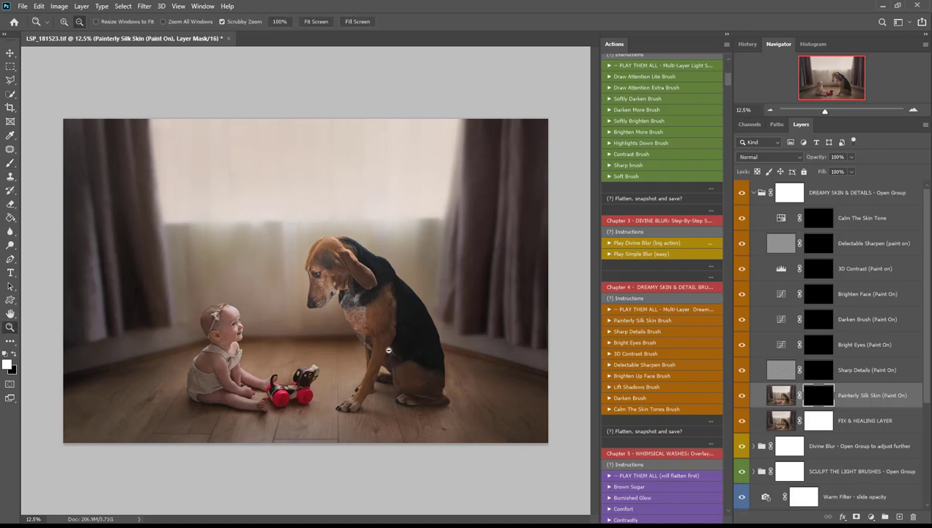
drag(225, 317, 269, 365)
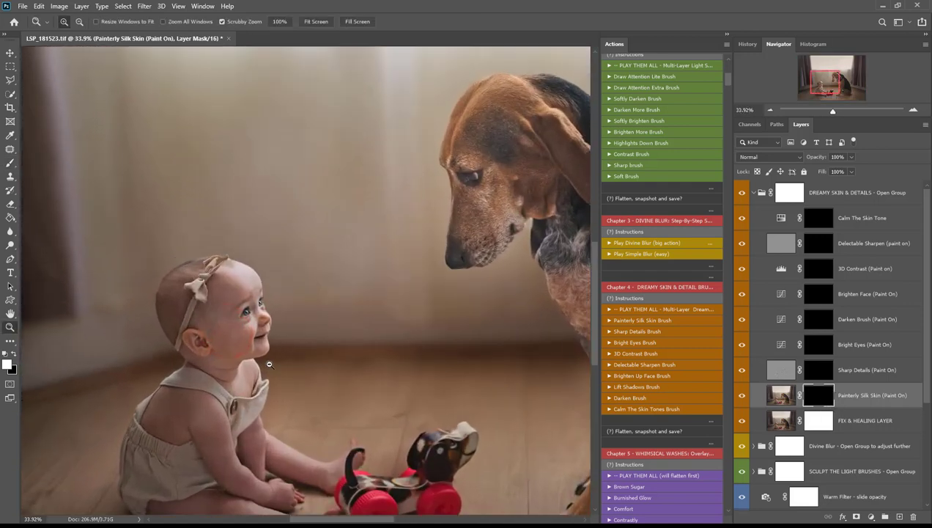
scroll(270, 365, down, 3)
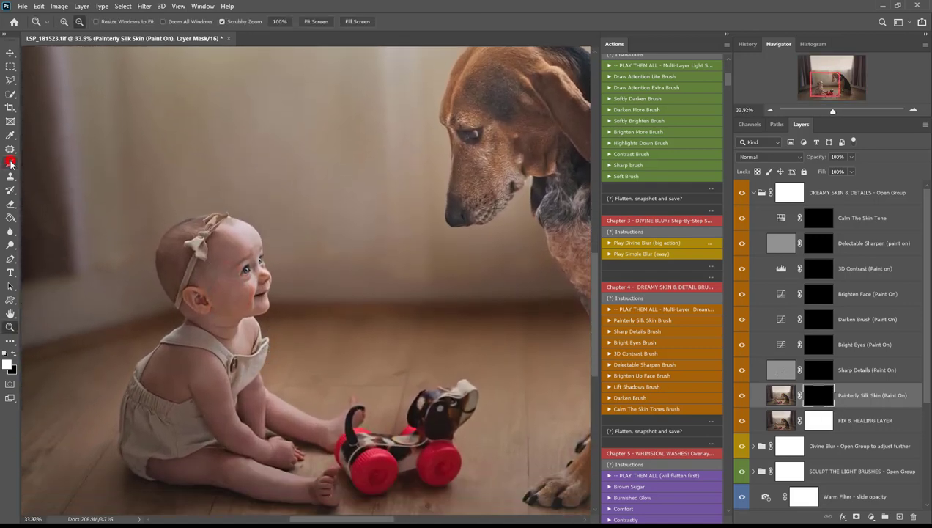
click(11, 163)
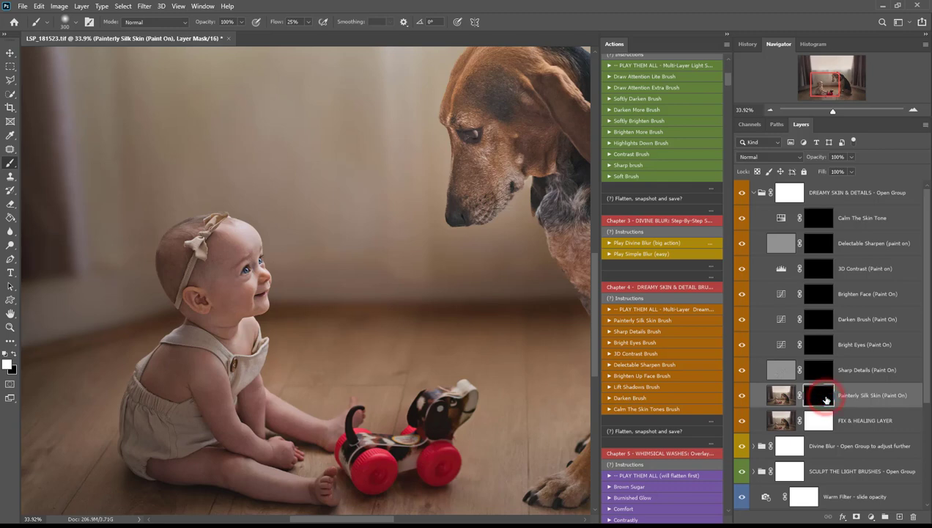
mouse_move(237, 309)
mouse_down()
mouse_move(238, 262)
mouse_move(237, 284)
mouse_move(223, 280)
mouse_move(218, 306)
mouse_move(251, 289)
mouse_move(239, 345)
mouse_move(218, 259)
mouse_move(194, 276)
mouse_up()
mouse_move(230, 409)
mouse_down()
mouse_move(198, 342)
mouse_move(158, 376)
mouse_move(239, 425)
mouse_move(269, 397)
mouse_move(260, 399)
mouse_move(296, 461)
mouse_move(251, 470)
mouse_move(316, 484)
mouse_move(182, 440)
mouse_move(322, 444)
mouse_move(251, 398)
mouse_move(272, 419)
mouse_move(341, 432)
mouse_move(230, 358)
mouse_move(235, 381)
mouse_move(234, 240)
mouse_move(231, 362)
mouse_move(178, 407)
mouse_move(176, 370)
mouse_move(165, 379)
mouse_move(172, 355)
mouse_move(169, 414)
mouse_move(222, 467)
mouse_move(167, 464)
mouse_move(170, 453)
mouse_move(332, 487)
mouse_move(233, 365)
mouse_up()
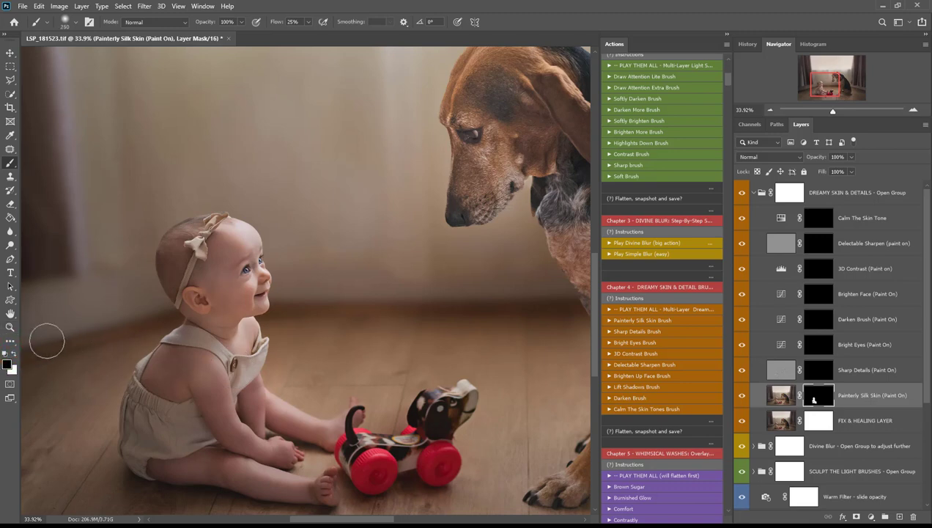
Paint the Painterly Silk Skin mask black over the baby's eye and mouth to remove the smoothing there
click(250, 269)
drag(251, 294, 270, 292)
Paint the Sharp Details mask white over the baby's face to sharpen the details there
click(821, 371)
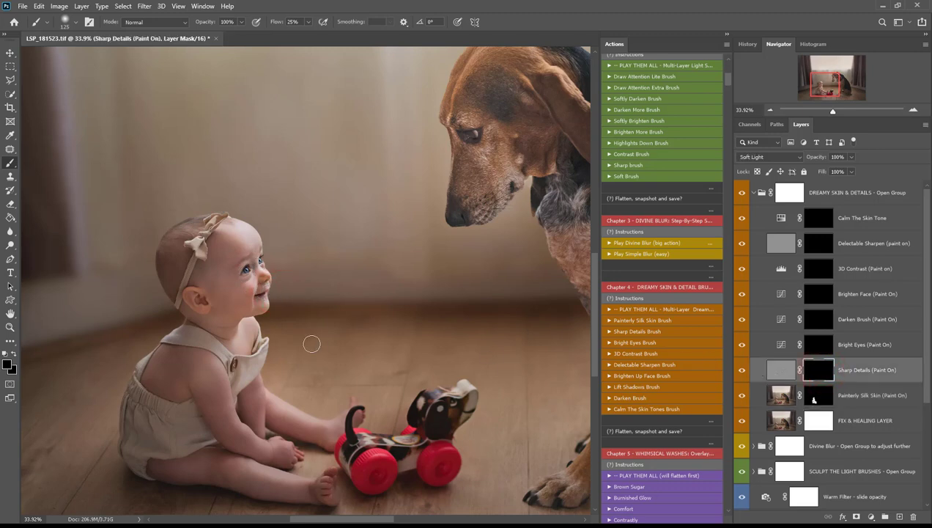
key(x)
click(266, 254)
click(198, 301)
Paint the Sharp Details mask white over the dog's head and muzzle with a larger brush of about 495 px
drag(408, 282, 362, 294)
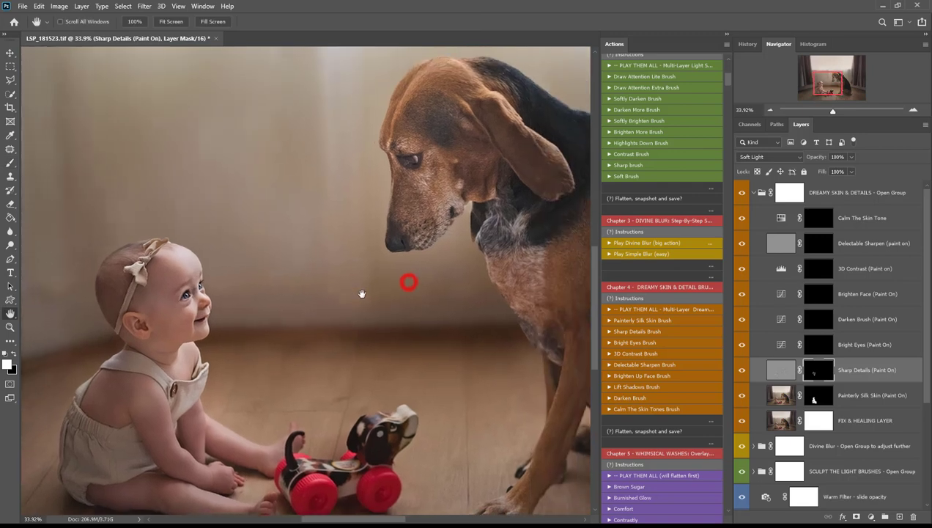
right_click(365, 294)
click(477, 319)
mouse_move(412, 107)
mouse_down()
mouse_move(412, 249)
mouse_move(441, 227)
mouse_move(428, 120)
mouse_up()
drag(395, 241, 373, 268)
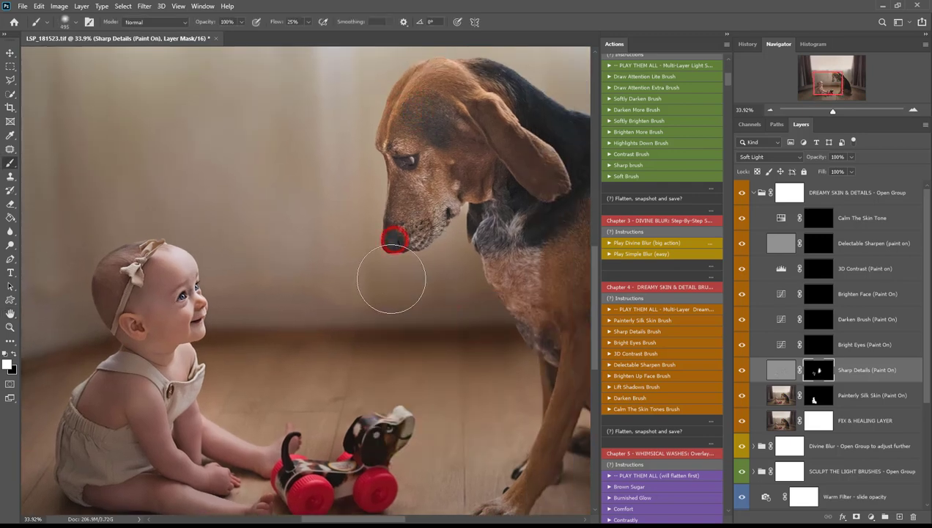
Paint the Bright Eyes mask white over the baby's and the dog's eyes with a much smaller brush
click(819, 344)
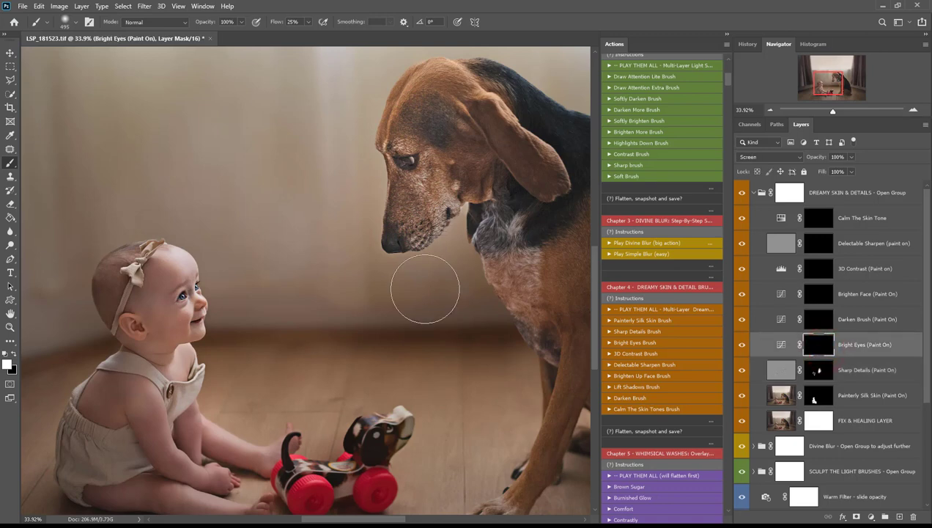
key(bracketleft)
key(bracketleft)
key(bracketleft)
key(bracketleft)
key(bracketleft)
key(bracketleft)
key(bracketleft)
key(bracketleft)
drag(181, 298, 198, 287)
click(403, 159)
Paint the Darken Brush mask white with a large soft brush over the baby, the toy, the dog and the floor around them
click(822, 326)
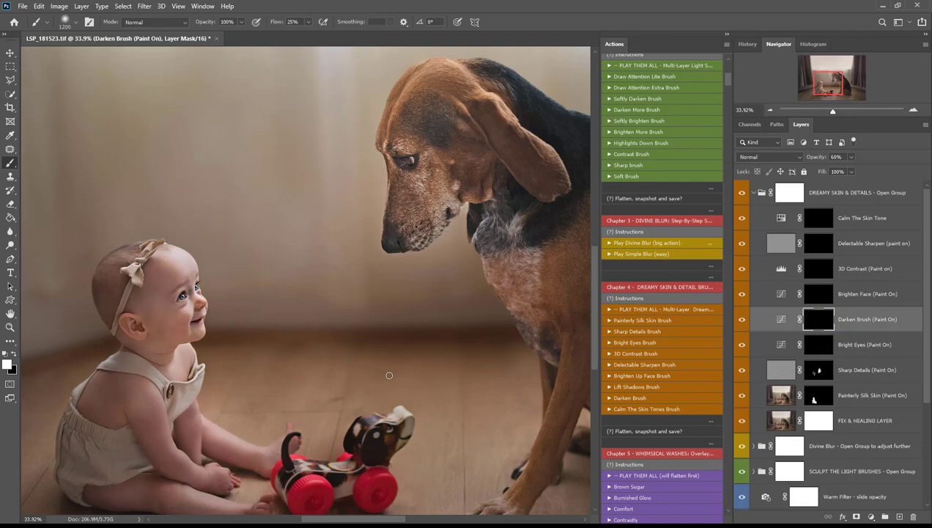
key(z)
alt+click(389, 375)
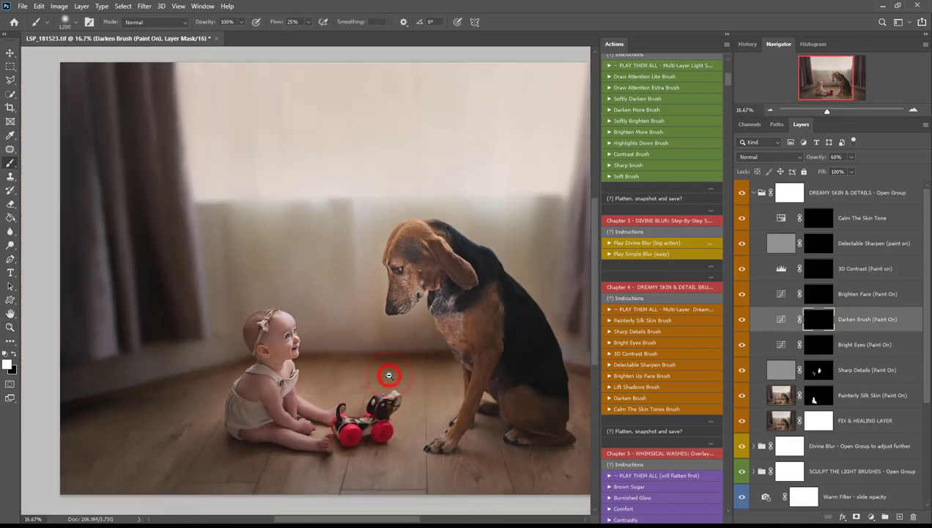
key(b)
mouse_move(268, 425)
mouse_down()
mouse_move(273, 454)
mouse_move(246, 468)
mouse_move(275, 461)
mouse_up()
mouse_move(522, 438)
mouse_down()
mouse_move(527, 451)
mouse_move(496, 443)
mouse_move(483, 340)
mouse_move(455, 308)
mouse_up()
click(288, 400)
click(358, 441)
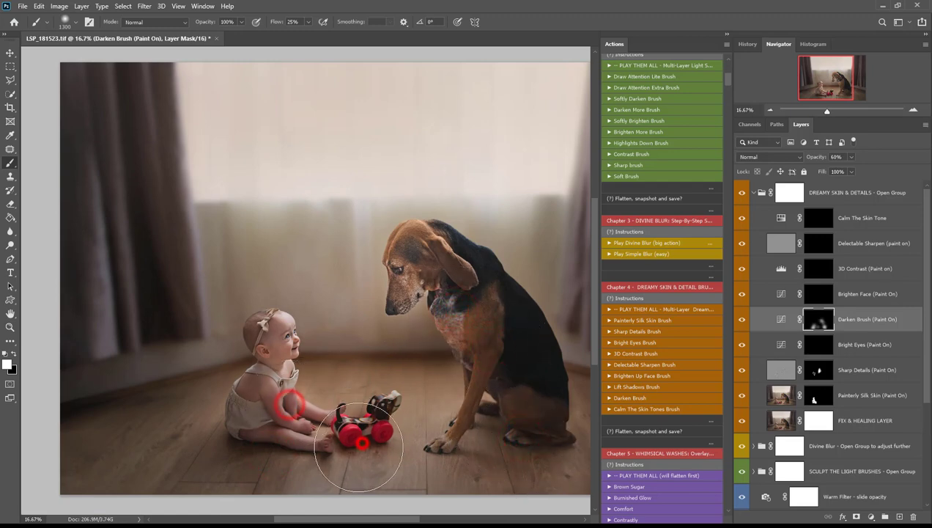
Paint the 3D Contrast mask white over the dog's head and chest and across the toy and baby
click(821, 302)
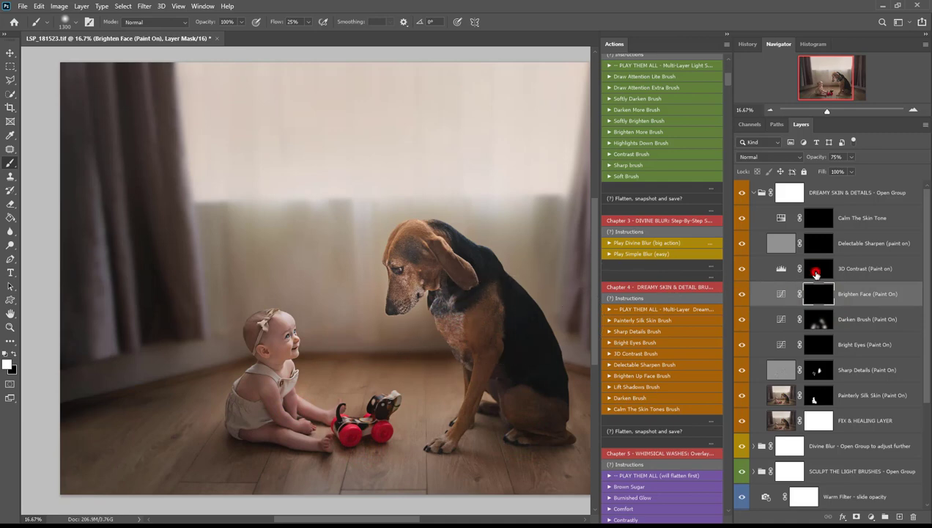
click(816, 272)
drag(422, 266, 453, 307)
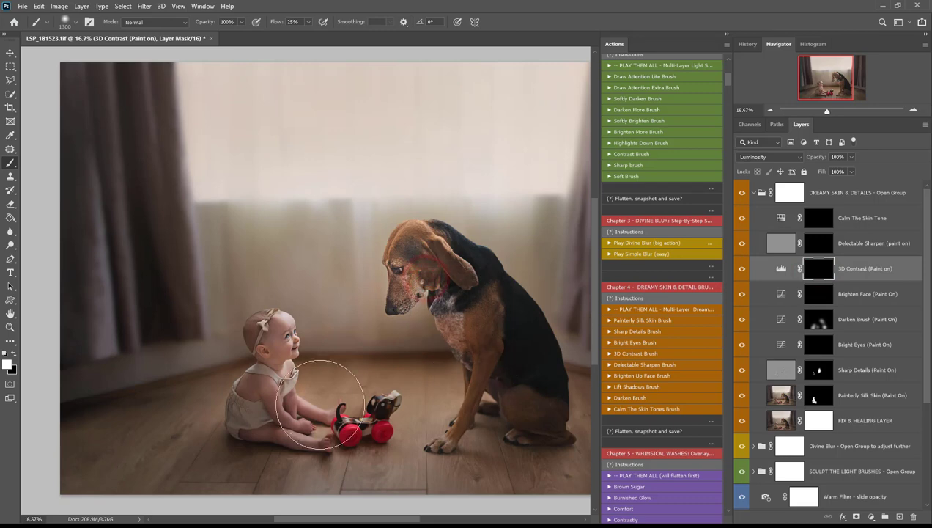
mouse_move(321, 404)
mouse_down()
mouse_move(250, 391)
mouse_move(258, 332)
mouse_move(302, 308)
mouse_move(344, 300)
mouse_up()
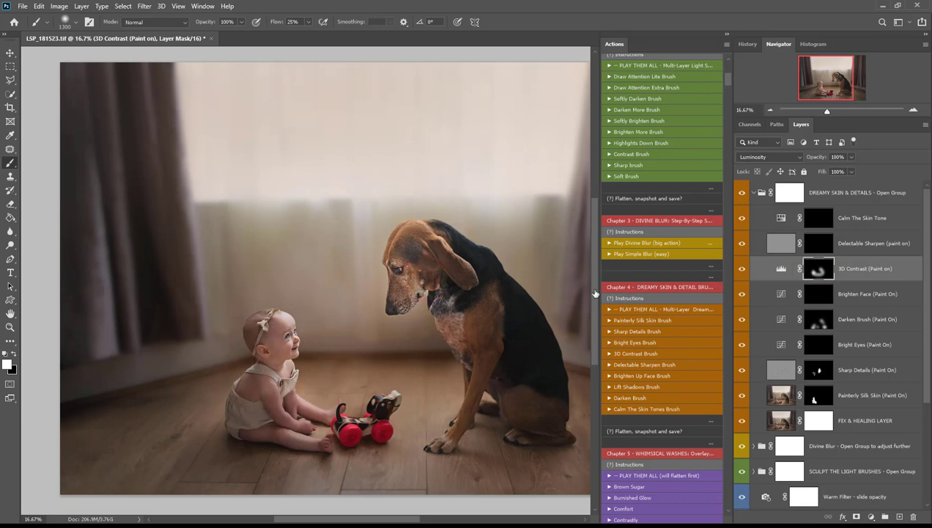
Paint the Delectable Sharpen mask white around the dog's muzzle and beside the baby's face
click(819, 248)
click(376, 309)
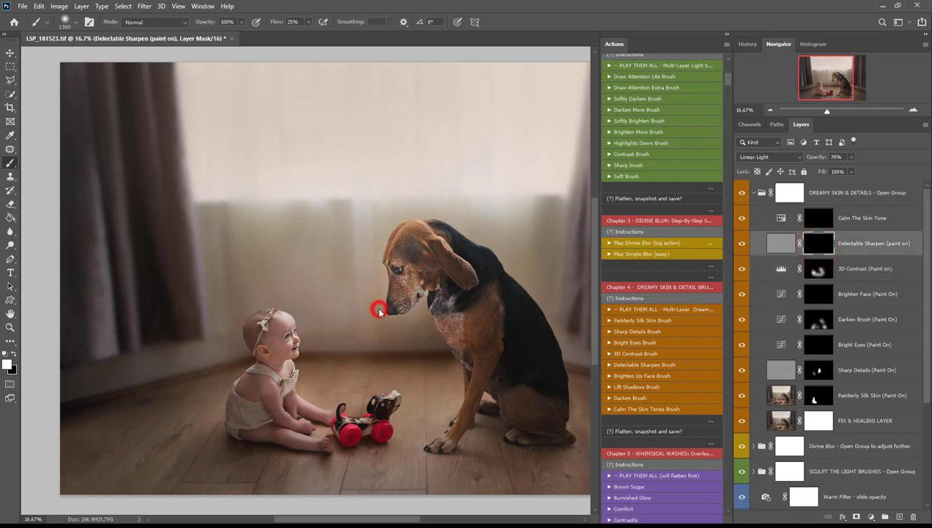
click(328, 328)
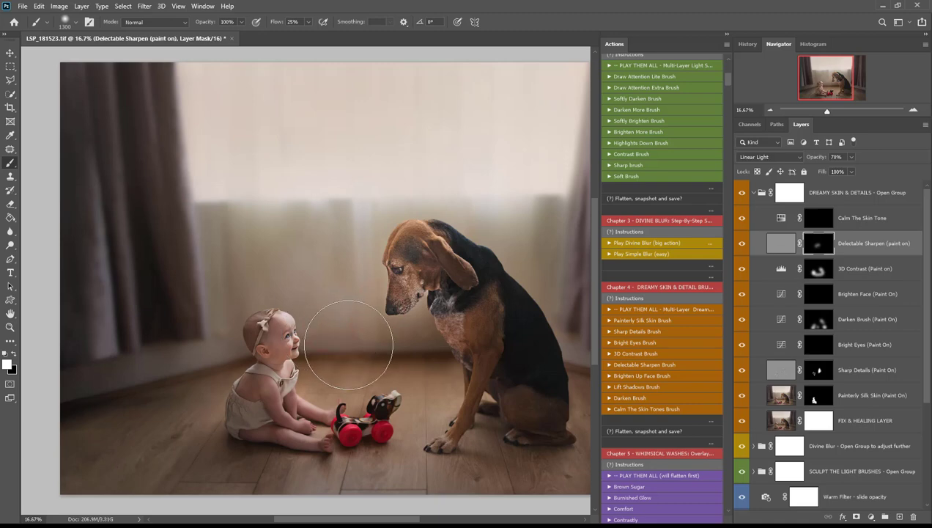
Collapse the Dreamy Skin & Details group and compare the photo with the group hidden and shown
click(819, 218)
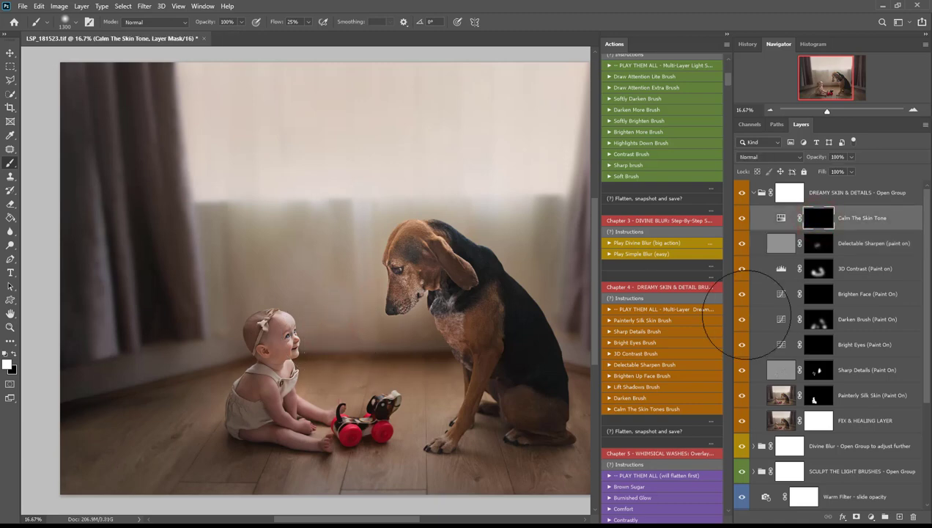
click(755, 192)
click(742, 194)
click(742, 193)
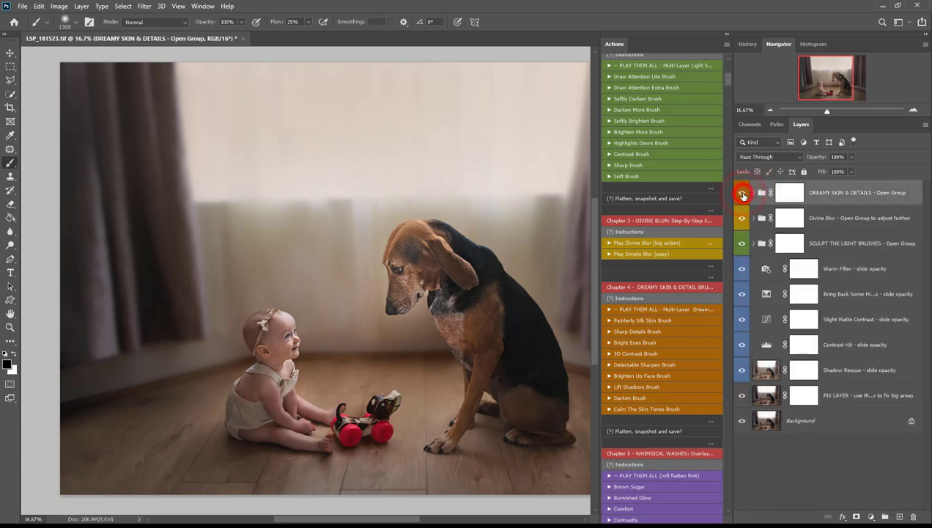
click(743, 194)
click(743, 194)
Run the Rustic toner action from Chapter 5 Whimsical Washes
scroll(639, 435, down, 5)
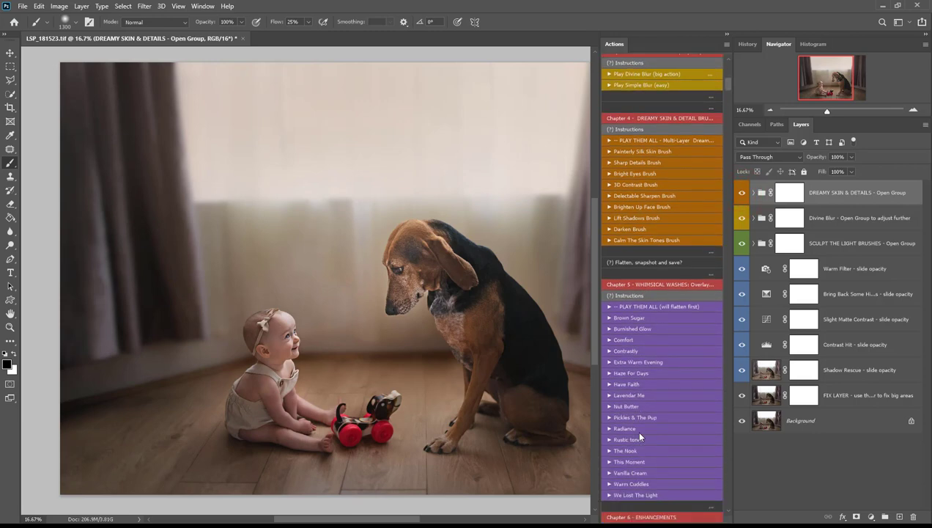
scroll(639, 437, down, 1)
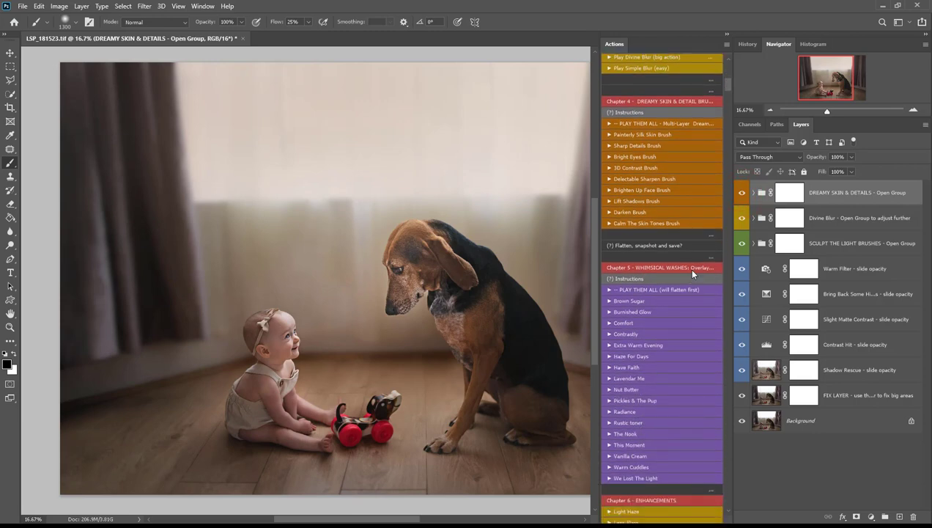
scroll(678, 279, down, 1)
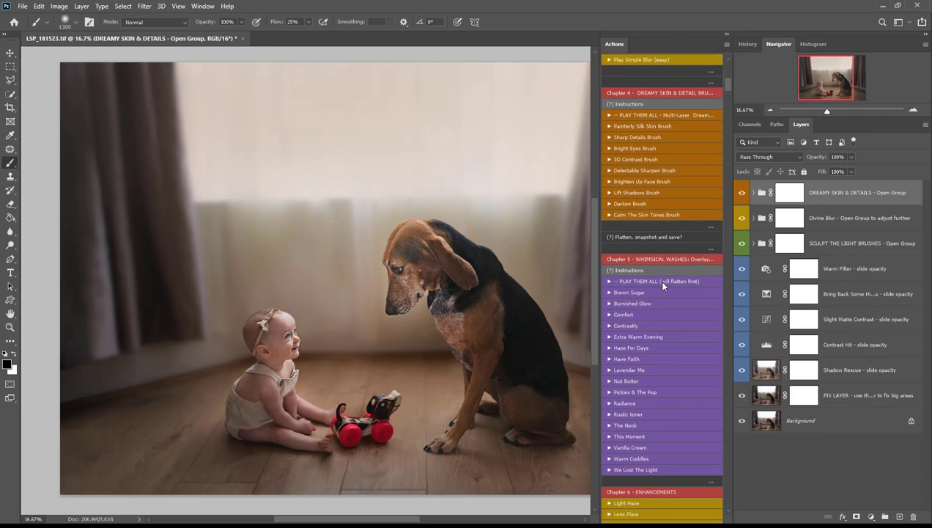
click(662, 282)
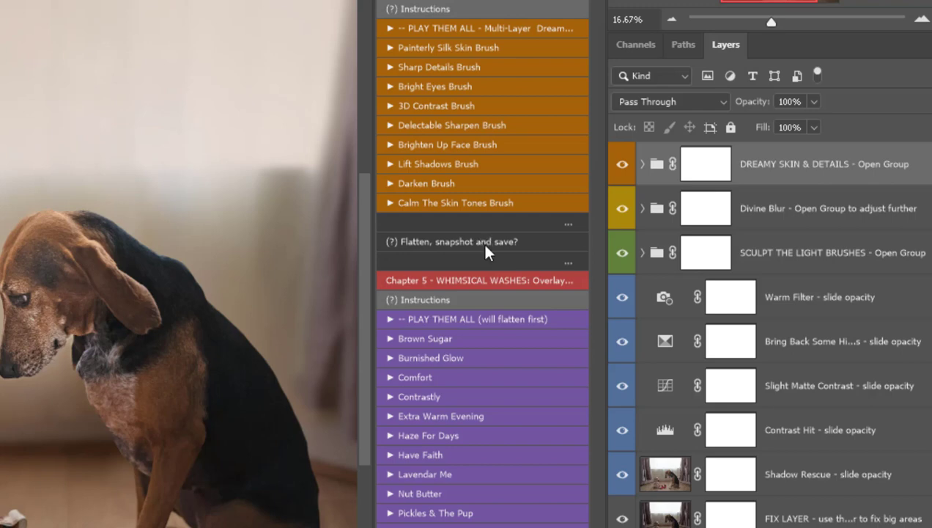
scroll(481, 241, down, 1)
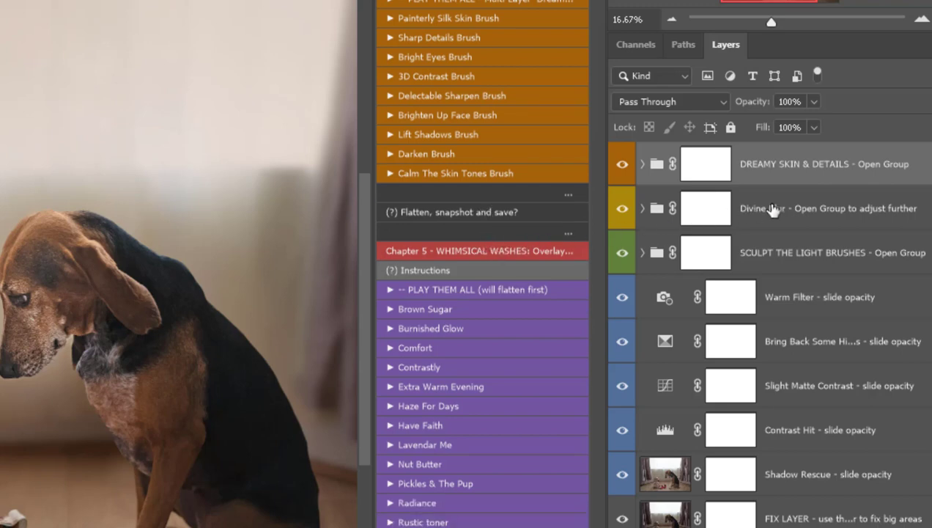
click(641, 208)
click(642, 210)
scroll(555, 366, down, 2)
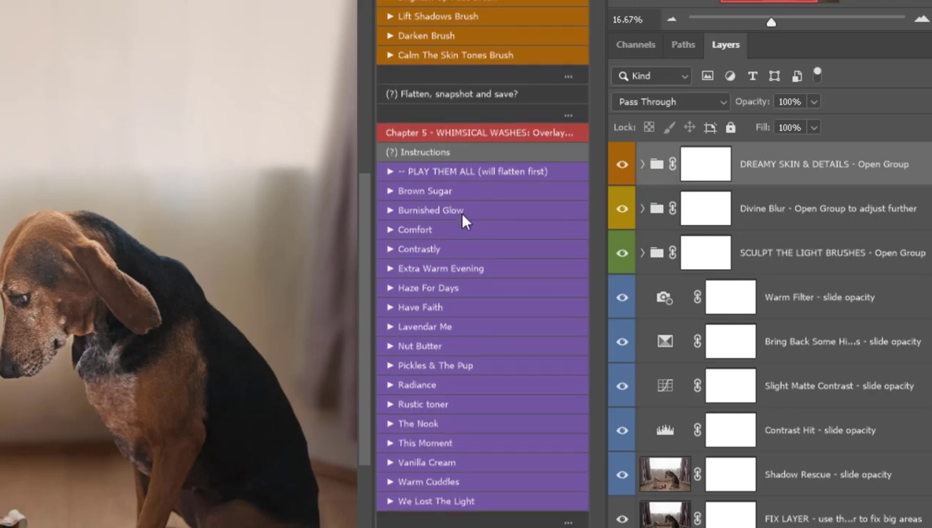
click(460, 401)
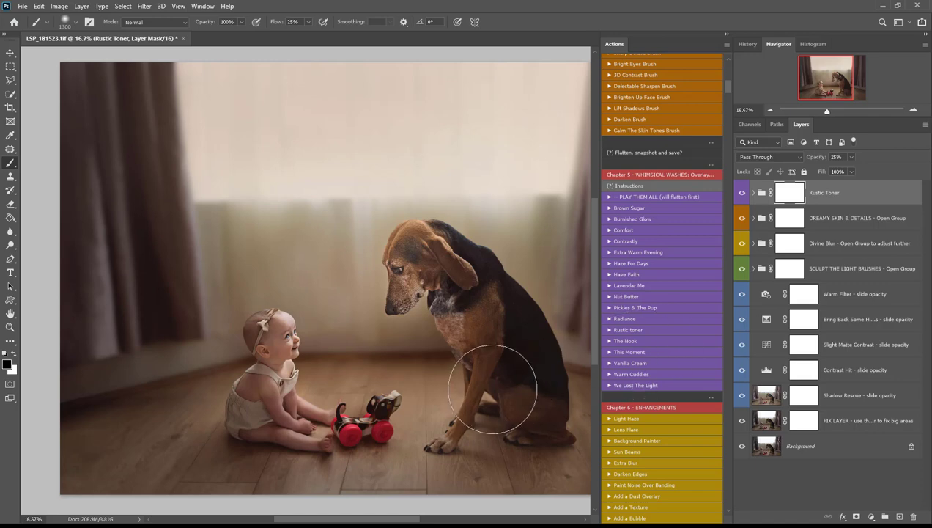
Compare the photo with the Rustic Toner group hidden and shown, and set the group's opacity to 26%
key(z)
alt+click(478, 384)
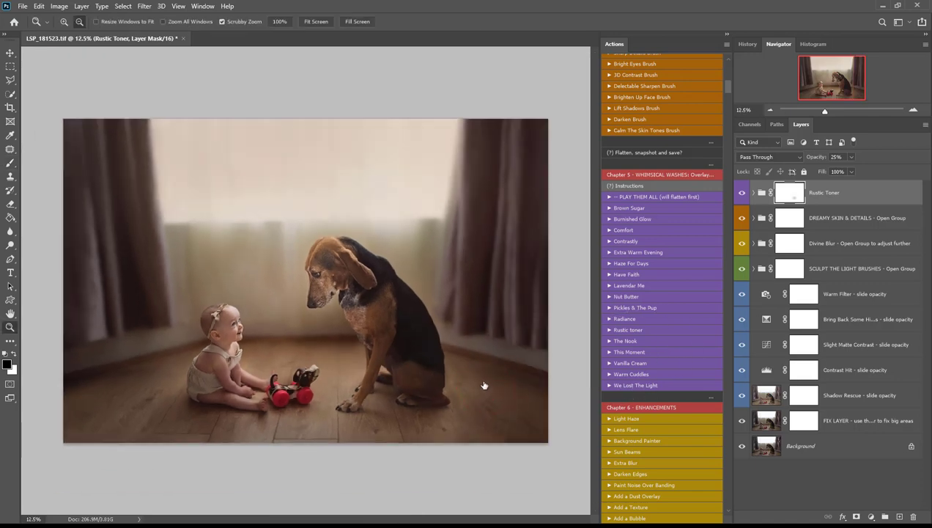
click(741, 193)
click(742, 193)
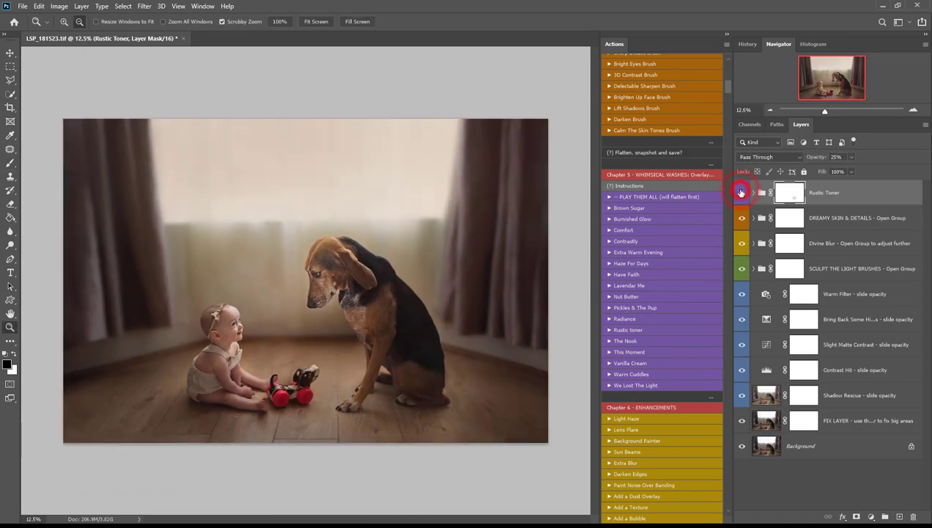
click(852, 158)
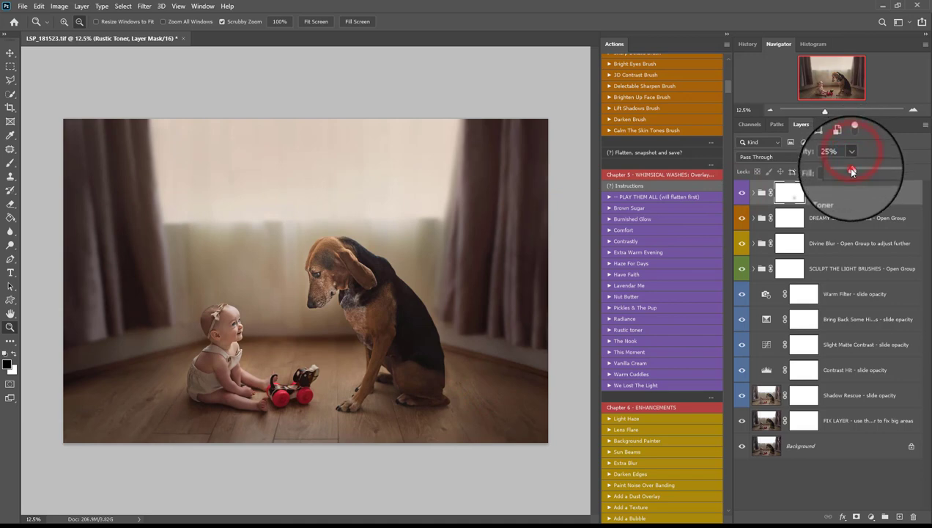
mouse_move(844, 167)
mouse_down()
mouse_move(873, 172)
mouse_move(855, 176)
mouse_up()
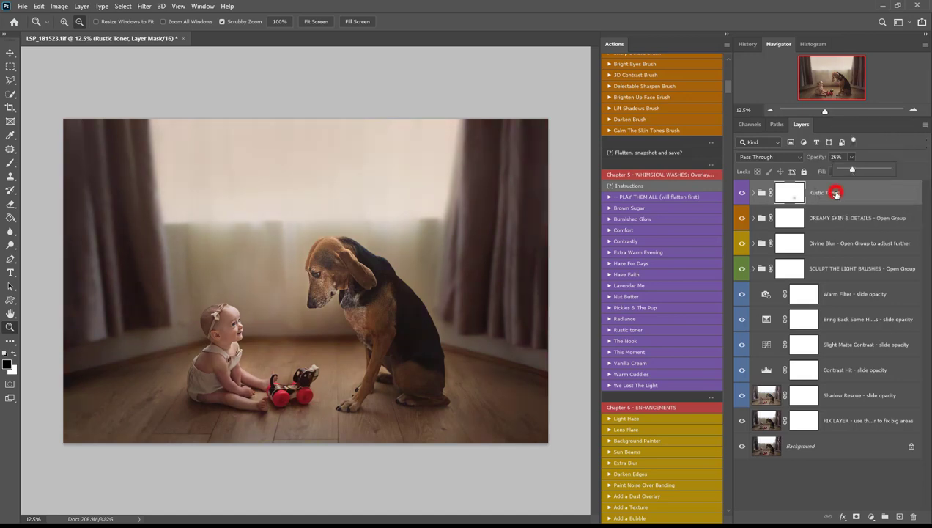
click(834, 192)
Run the Pickles & The Pup action and compare the photo with its group hidden and shown
click(647, 308)
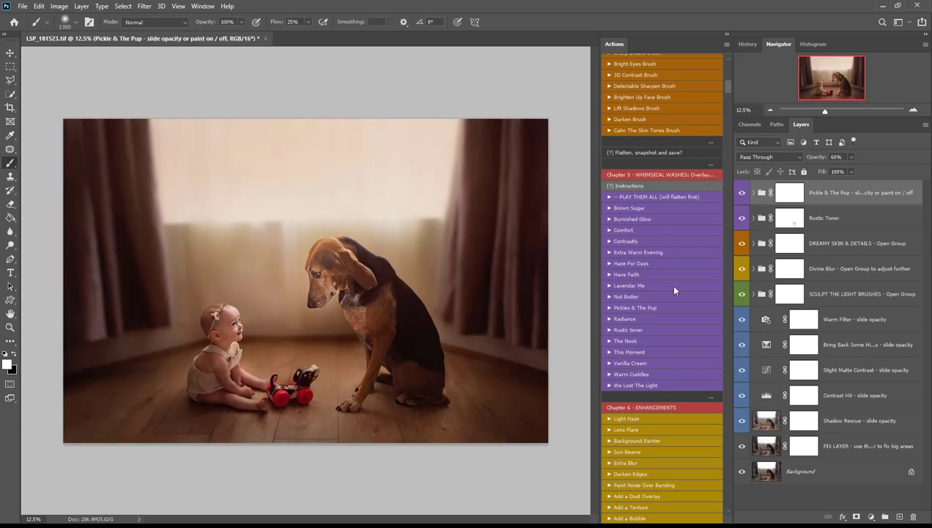
click(792, 192)
key(z)
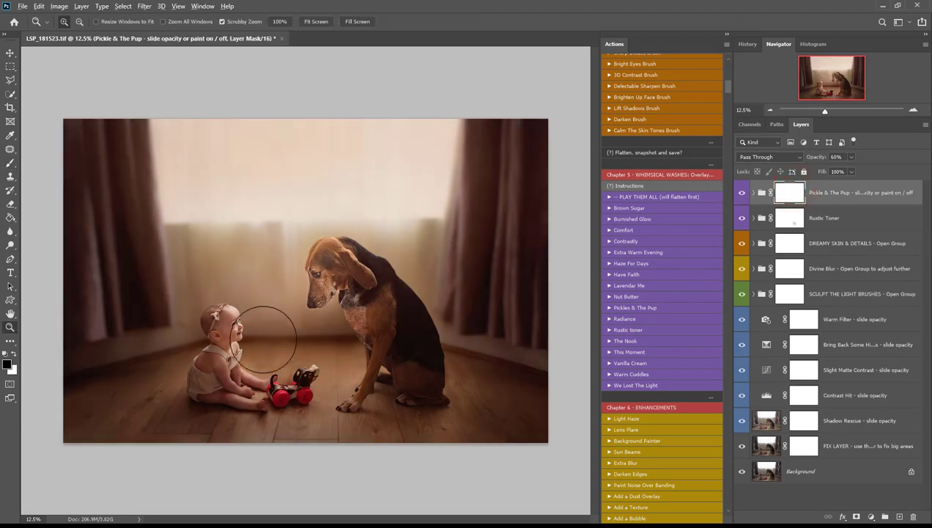
click(265, 340)
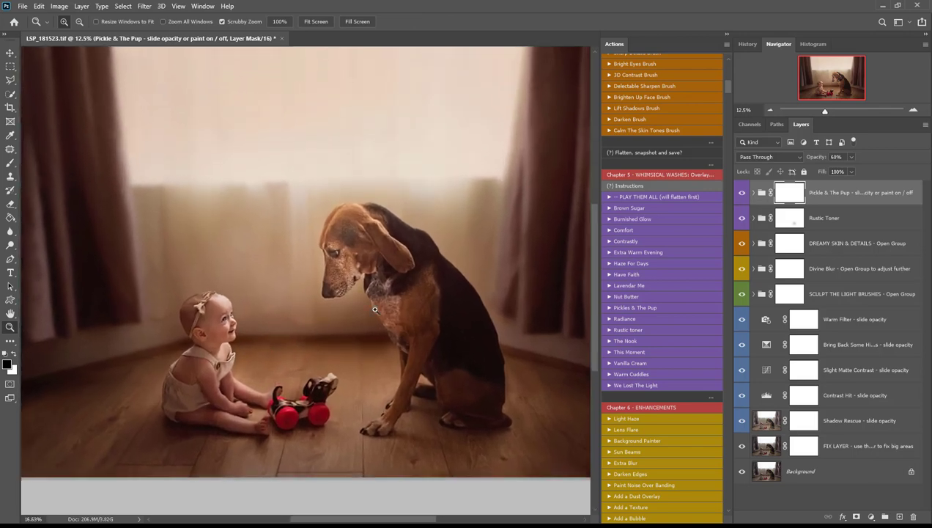
click(741, 193)
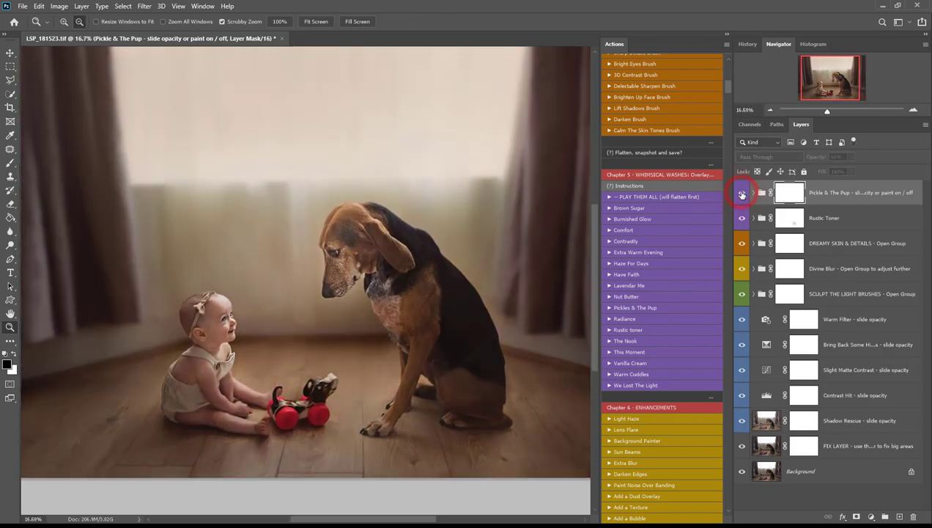
click(742, 193)
Try the Pickle & The Pup group at 47% opacity and look at the layers inside the group
click(802, 192)
click(852, 157)
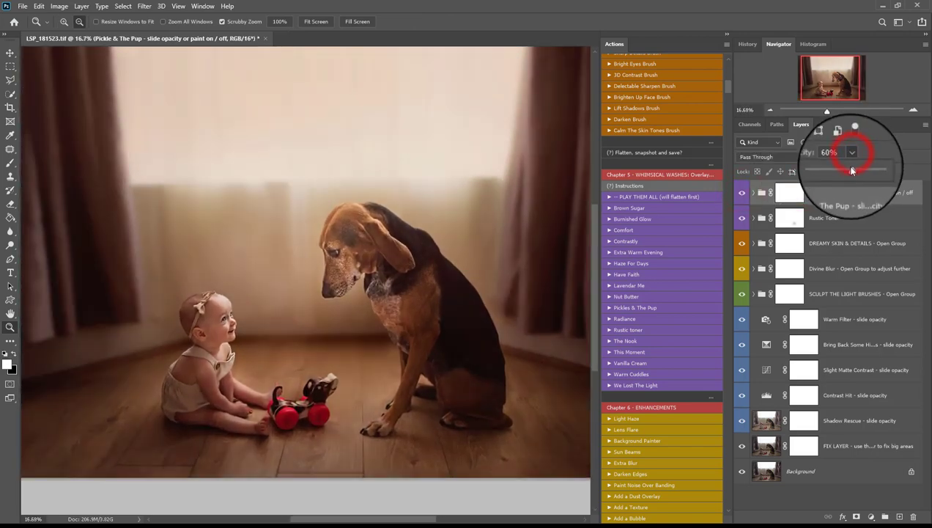
mouse_move(853, 169)
mouse_down()
mouse_move(841, 169)
mouse_move(851, 169)
mouse_up()
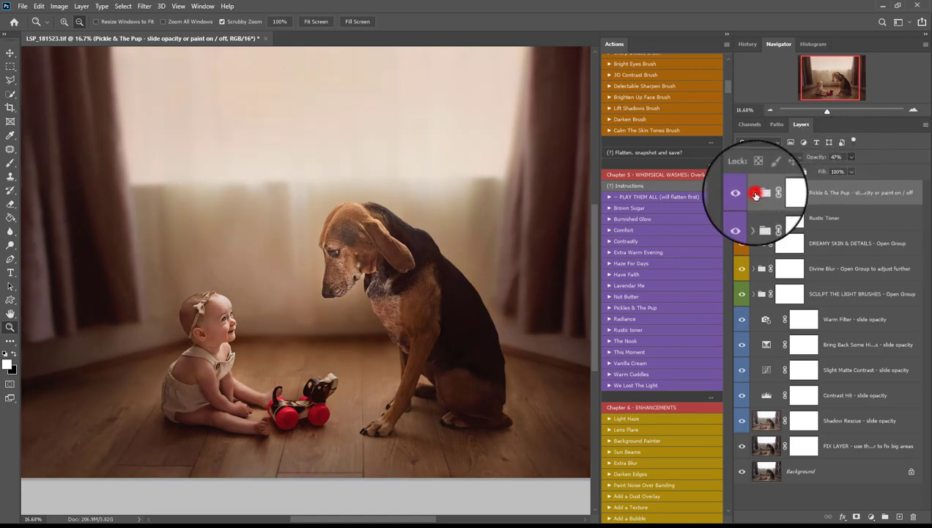
click(754, 192)
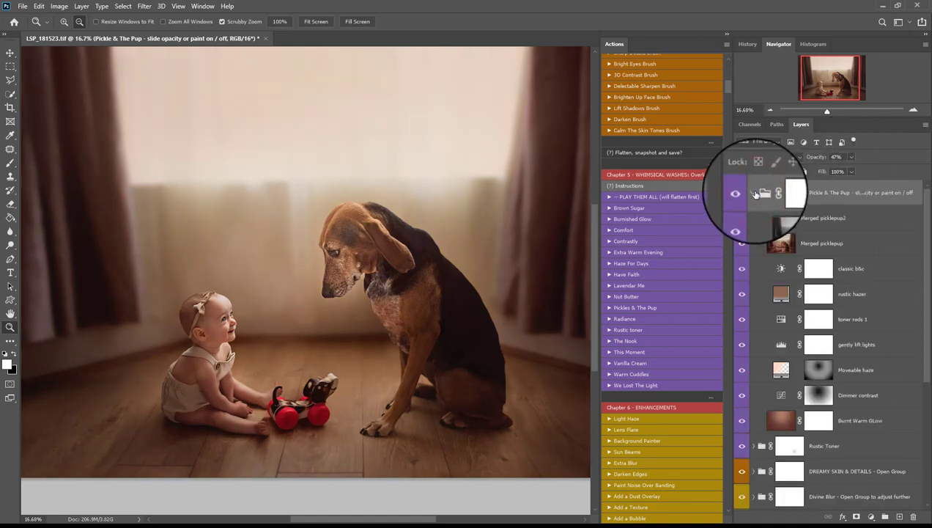
click(755, 193)
Set the Pickle & The Pup group's opacity to 41% and compare the photo with the group hidden and shown
click(832, 193)
click(851, 158)
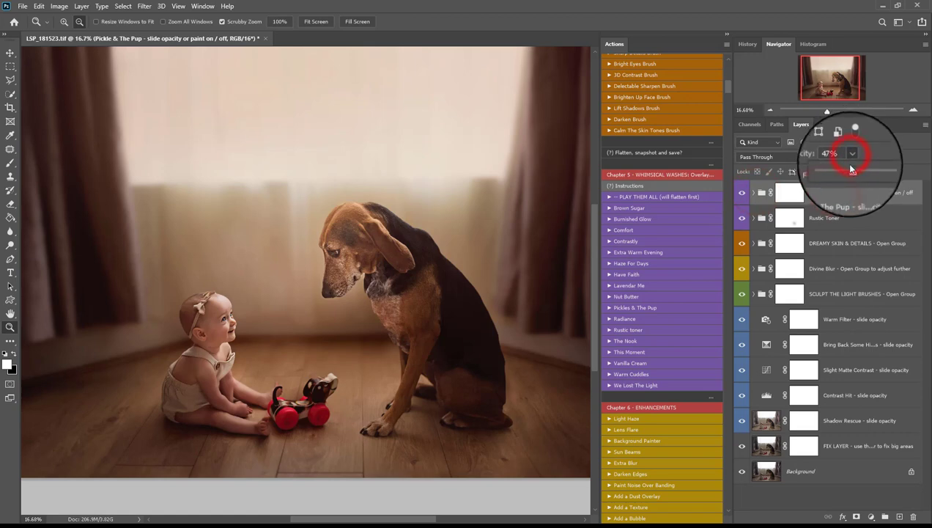
drag(853, 171, 850, 171)
click(741, 193)
click(740, 194)
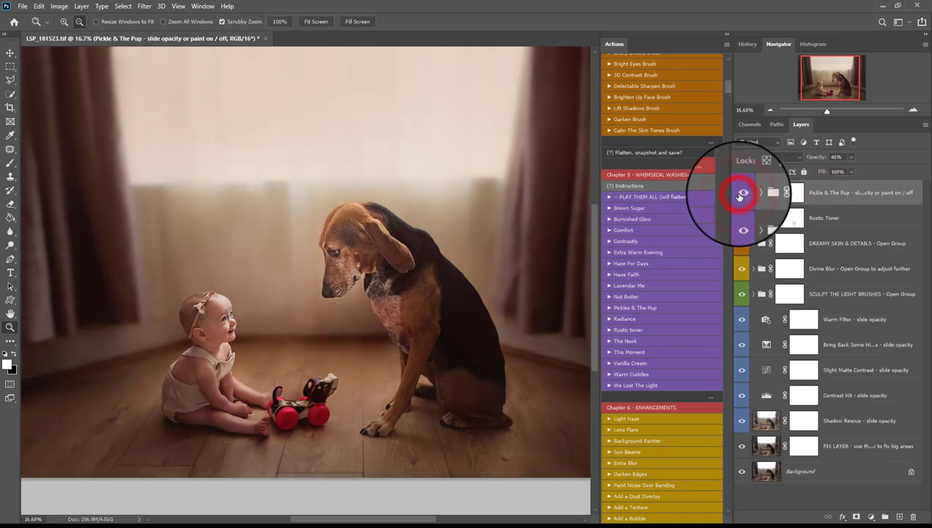
click(502, 250)
key(b)
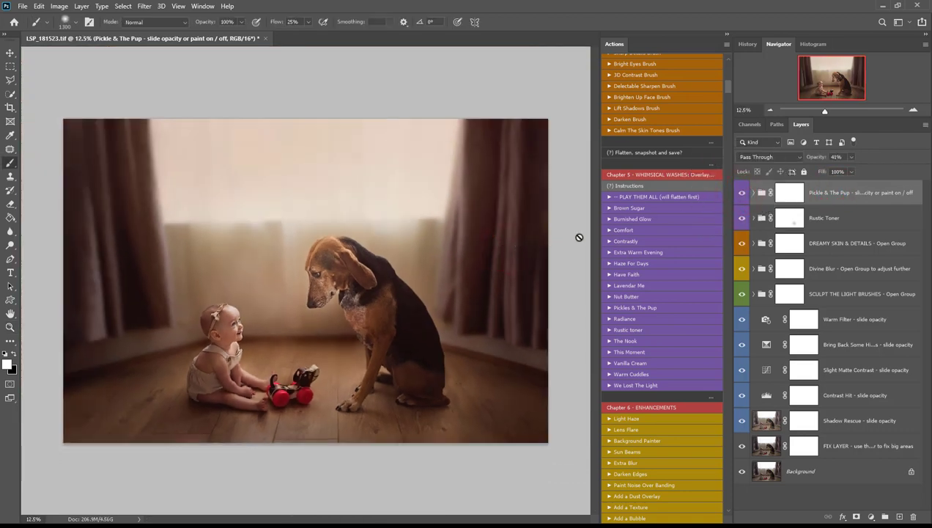
Paint the Pickle & The Pup effect off the baby, the toy and the dog's head on its mask with a 600 px black brush
click(788, 201)
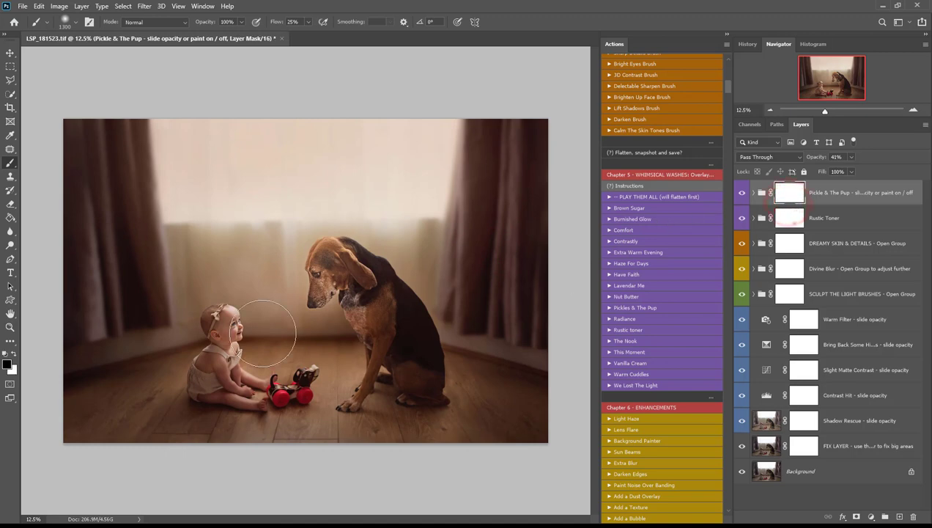
key(bracketleft)
key(bracketleft)
key(bracketleft)
key(bracketleft)
mouse_move(234, 369)
mouse_down()
mouse_move(230, 353)
mouse_move(237, 363)
mouse_up()
mouse_move(239, 318)
mouse_down()
mouse_move(229, 343)
mouse_move(237, 383)
mouse_up()
drag(267, 392, 289, 379)
mouse_move(335, 266)
mouse_down()
mouse_move(323, 278)
mouse_move(359, 278)
mouse_up()
Run the Sun Beams action from the Enhancements chapter
scroll(684, 300, down, 1)
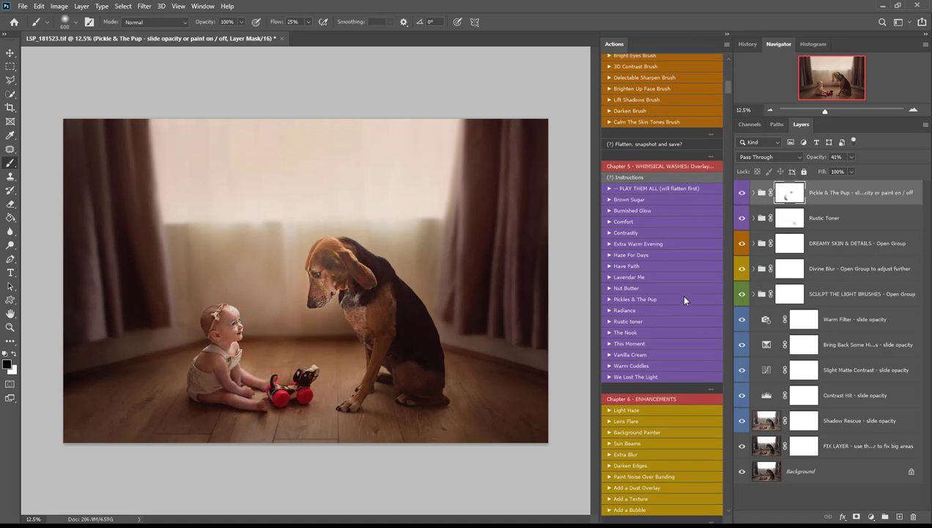
scroll(684, 300, down, 3)
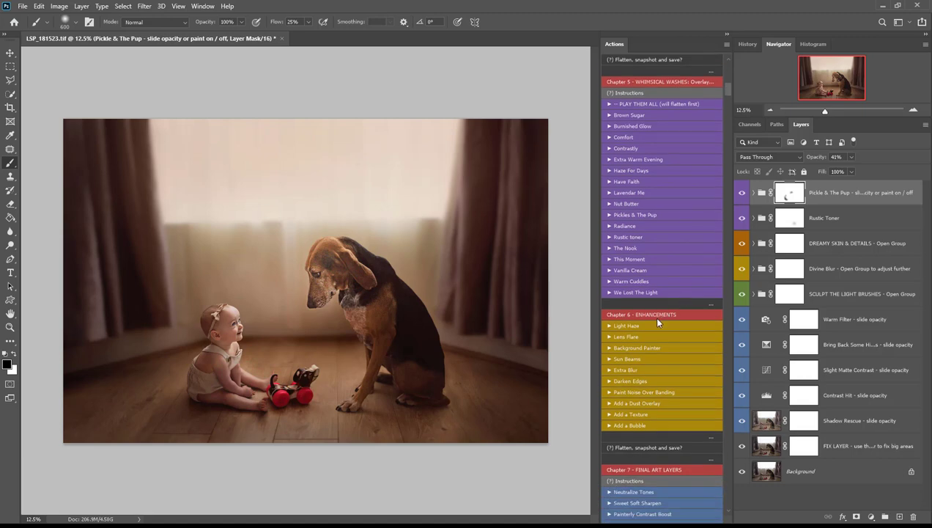
scroll(658, 320, down, 2)
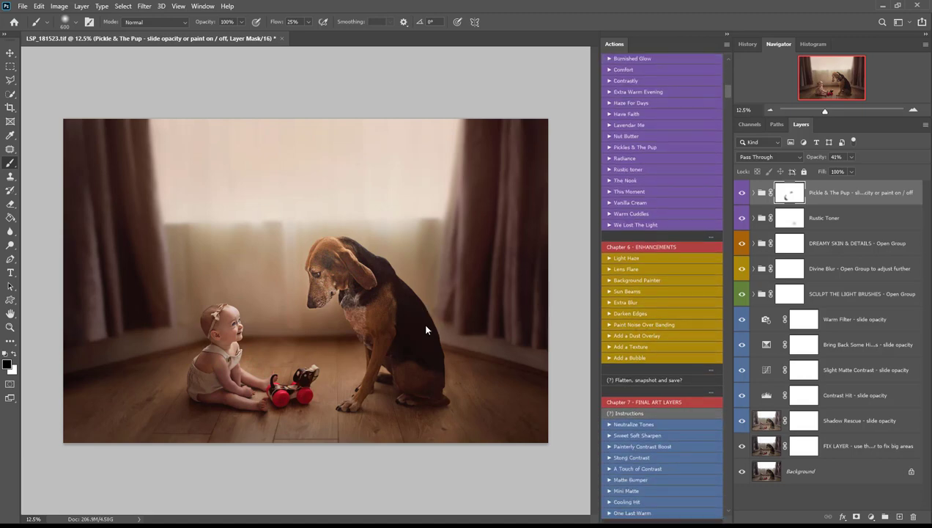
click(621, 291)
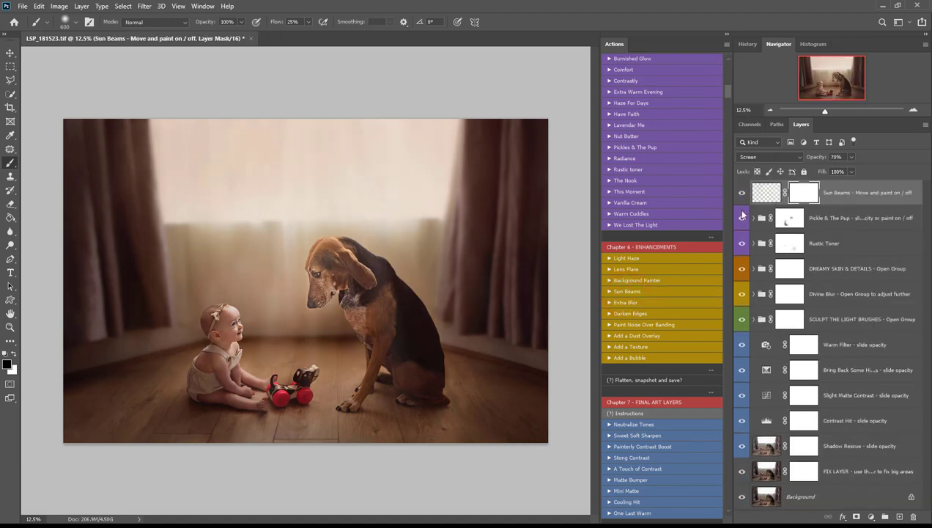
Free-transform the sun beams to about 91% width and 17.3° rotation, positioned to fall from the window over the baby and dog
click(767, 192)
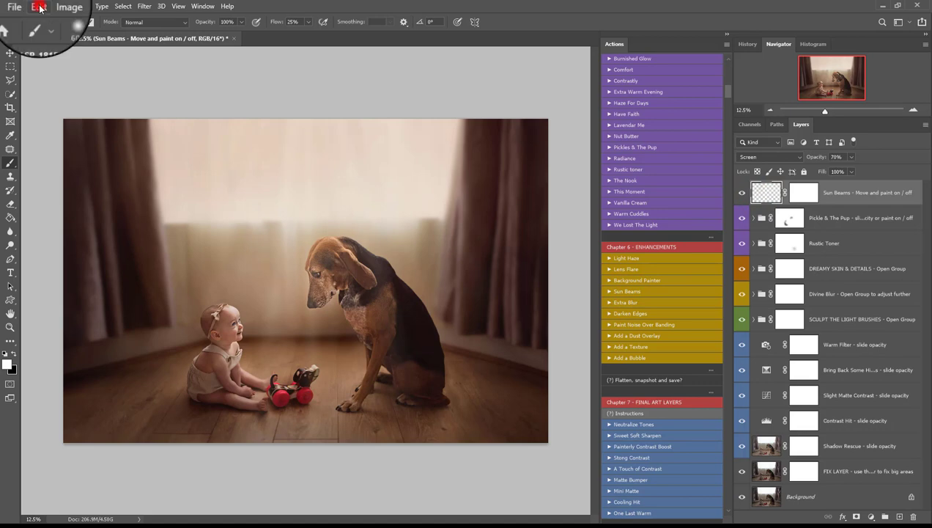
click(39, 8)
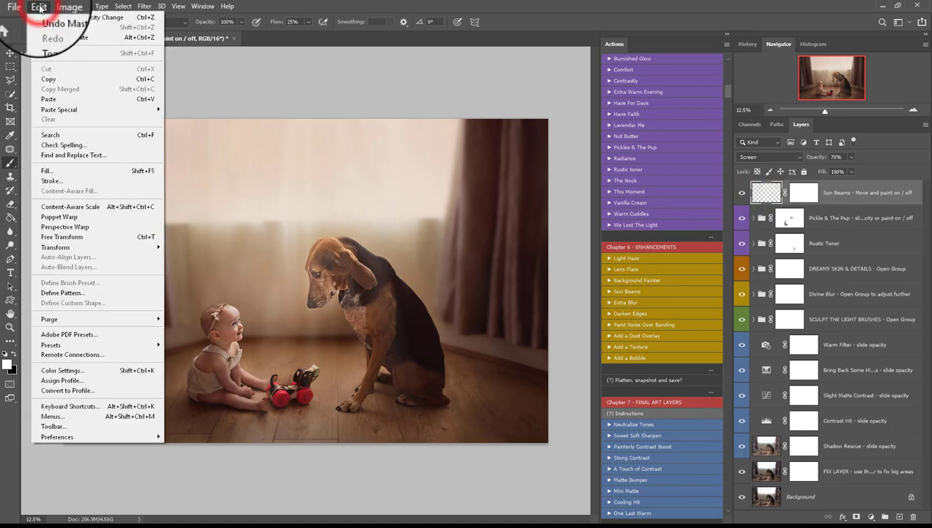
click(85, 237)
drag(431, 267, 408, 363)
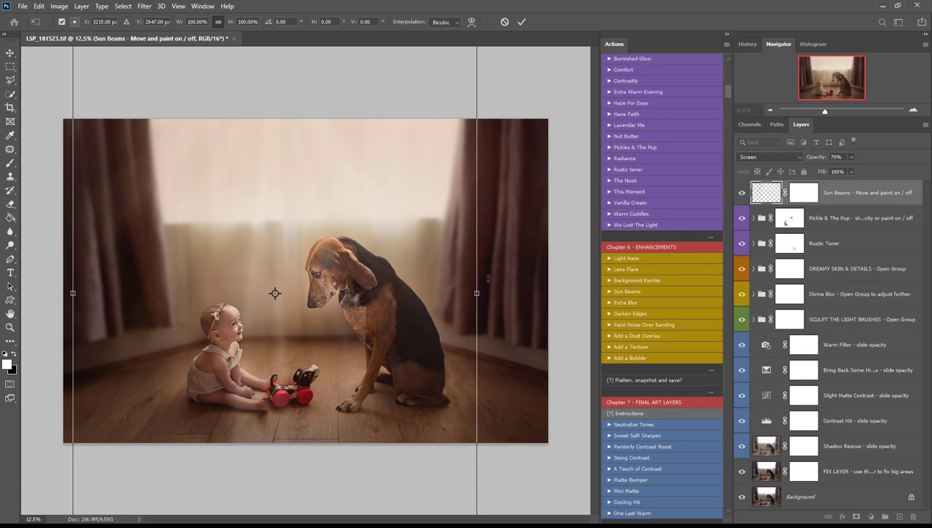
drag(488, 278, 478, 351)
drag(422, 313, 446, 258)
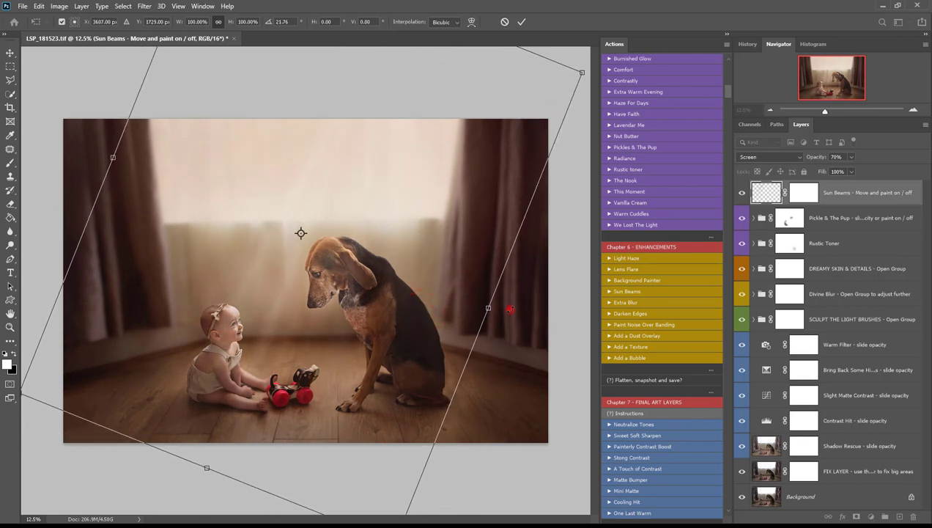
drag(510, 311, 441, 337)
drag(489, 337, 494, 328)
mouse_move(389, 325)
mouse_down()
mouse_move(409, 312)
mouse_move(376, 316)
mouse_up()
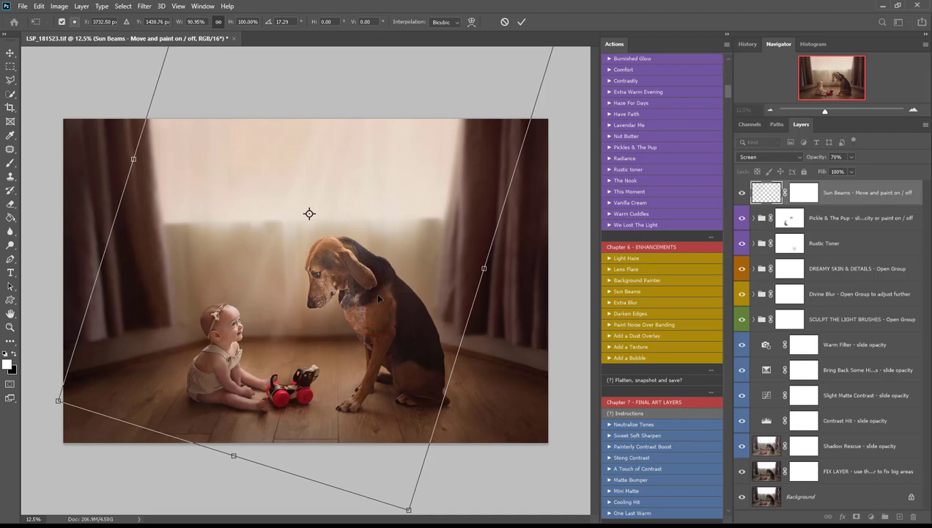
key(Return)
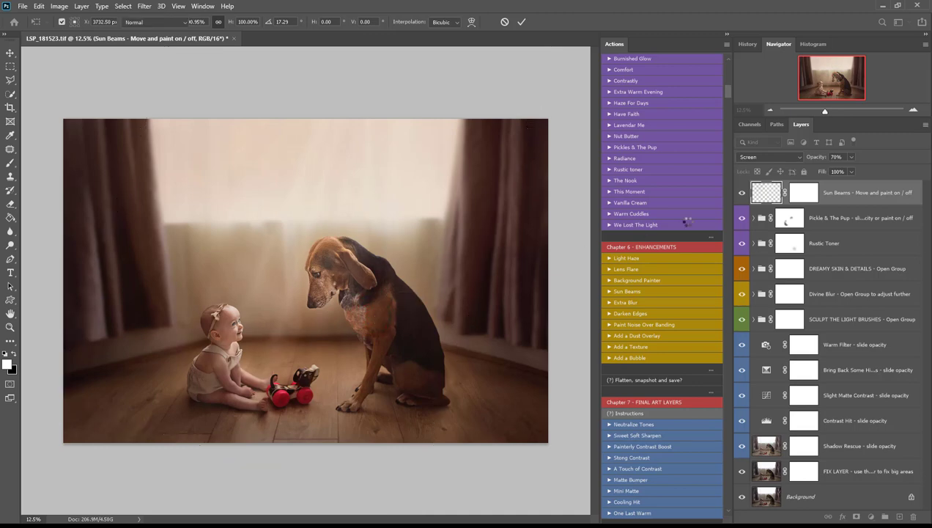
Paint the sun beams off the baby and the dog in black on the Sun Beams layer mask
key(b)
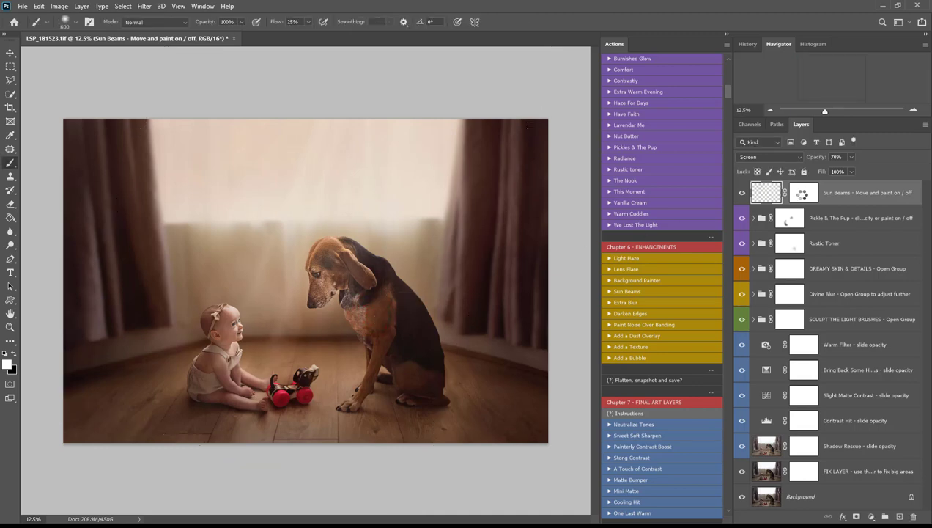
click(804, 192)
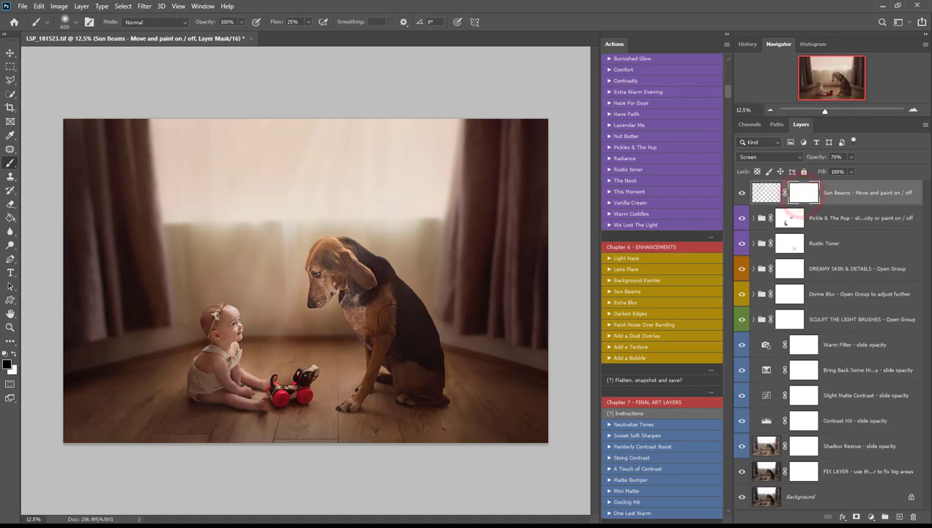
click(388, 339)
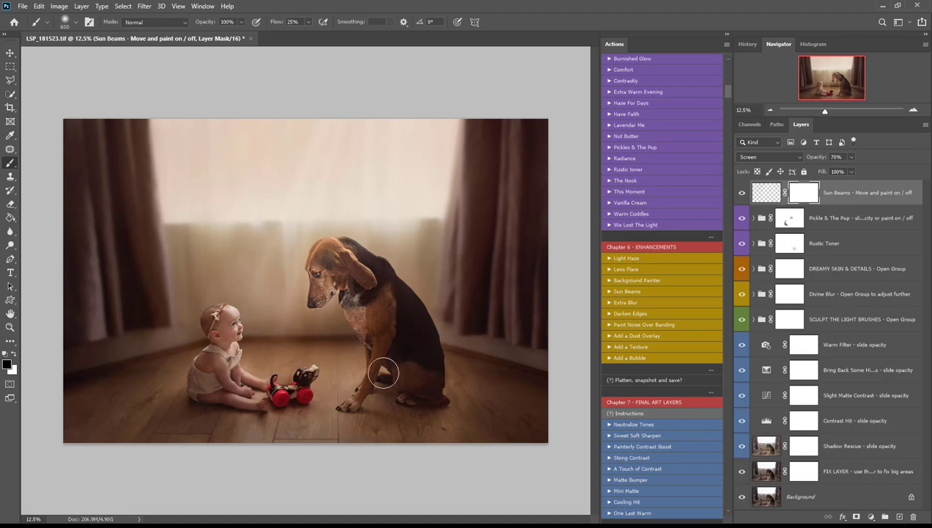
drag(371, 280, 388, 286)
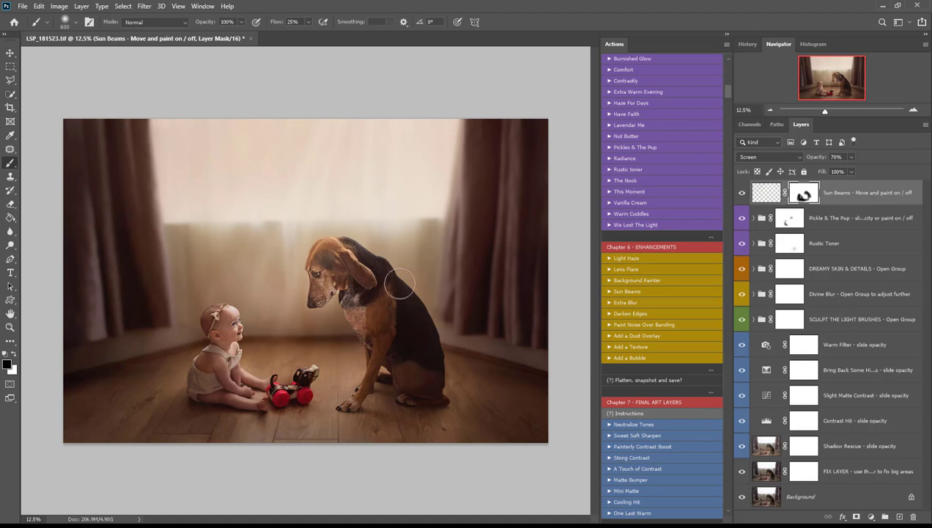
Run the Darken Edges action and paint the darkening off the floor area around the baby, toy and dog with a 2000 px brush
click(634, 316)
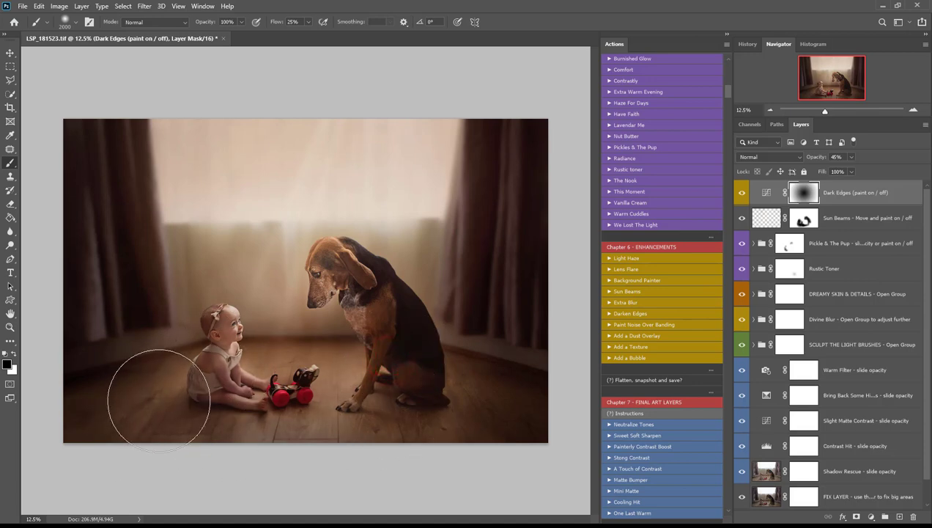
mouse_move(278, 386)
mouse_down()
mouse_move(384, 345)
mouse_move(376, 377)
mouse_up()
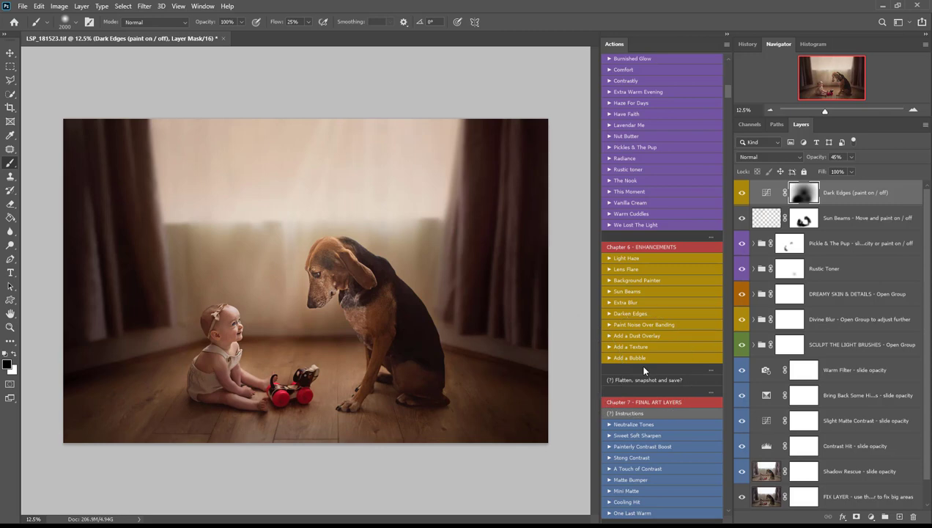
Run the Tone The Reds Paint action and paint it onto the baby's legs with a 1000 px brush
scroll(643, 371, down, 4)
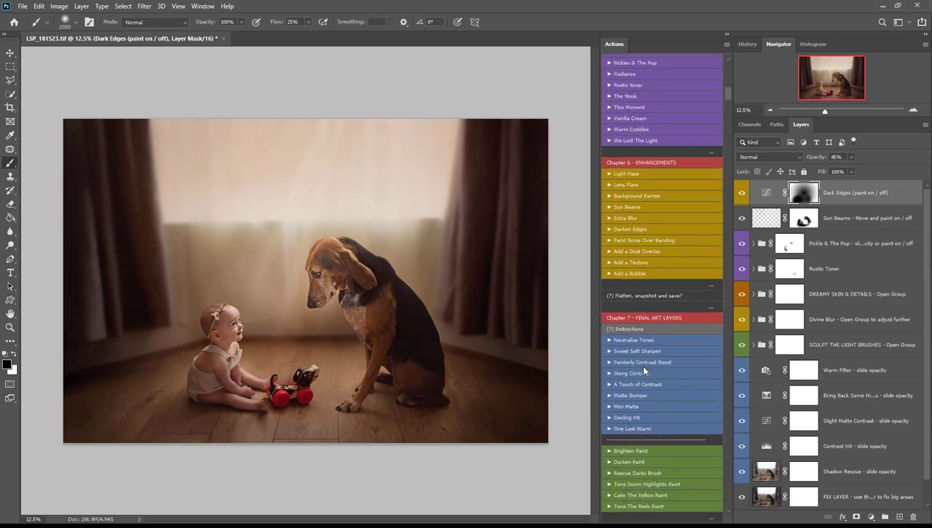
scroll(643, 370, down, 1)
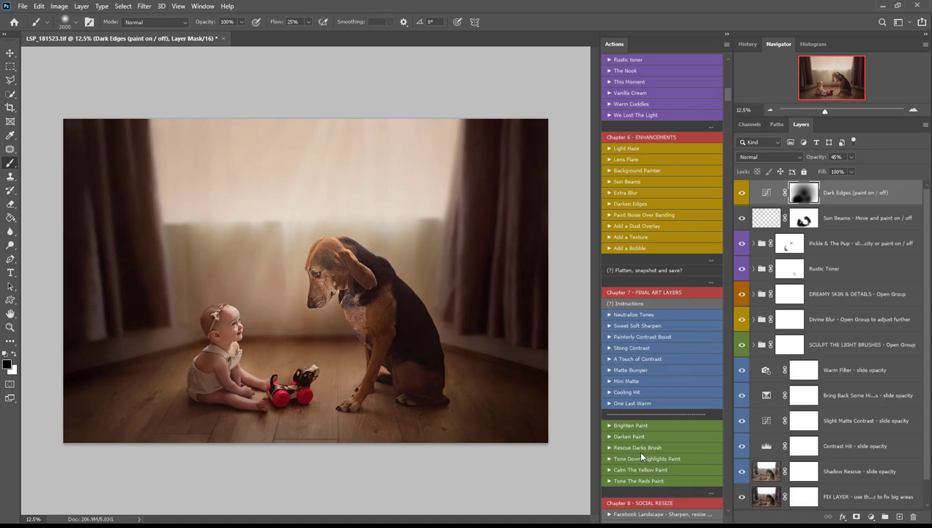
click(634, 475)
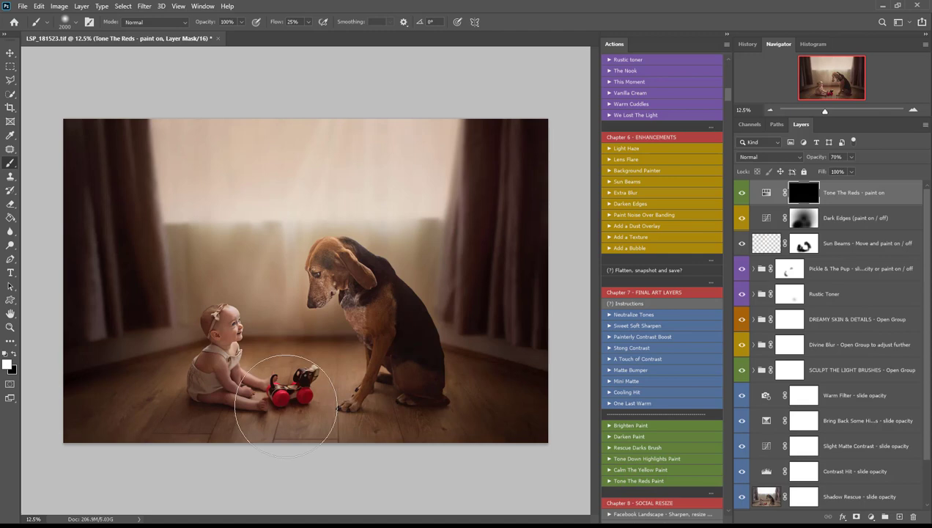
key(bracketleft)
key(bracketleft)
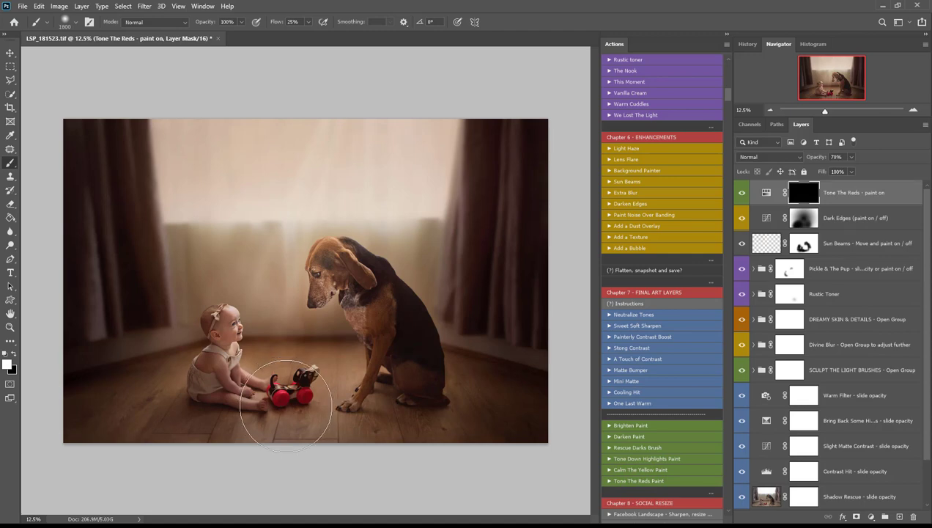
key(bracketleft)
key(bracketleft)
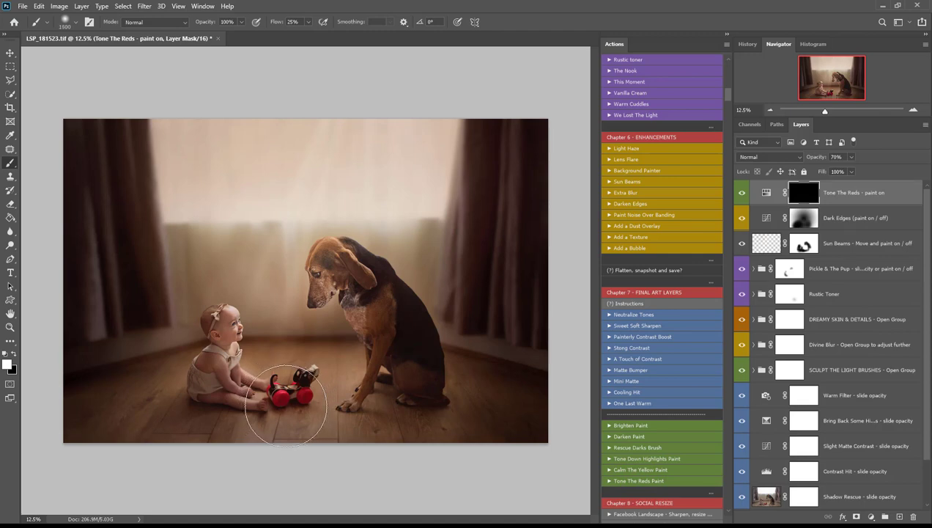
key(bracketleft)
key(bracketleft)
key(bracketleft)
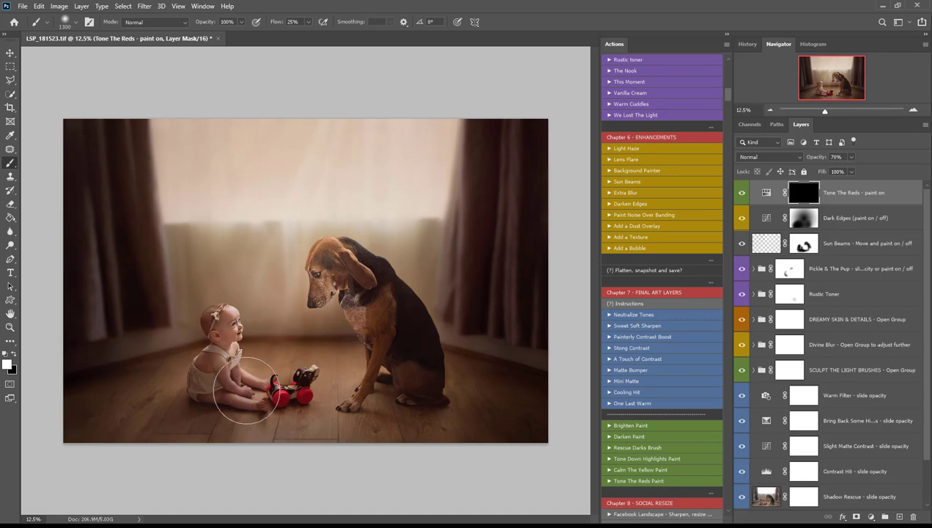
key(bracketleft)
key(bracketleft)
key(bracketleft)
mouse_move(231, 383)
mouse_down()
mouse_move(218, 368)
mouse_move(228, 383)
mouse_move(218, 393)
mouse_move(202, 374)
mouse_move(240, 395)
mouse_up()
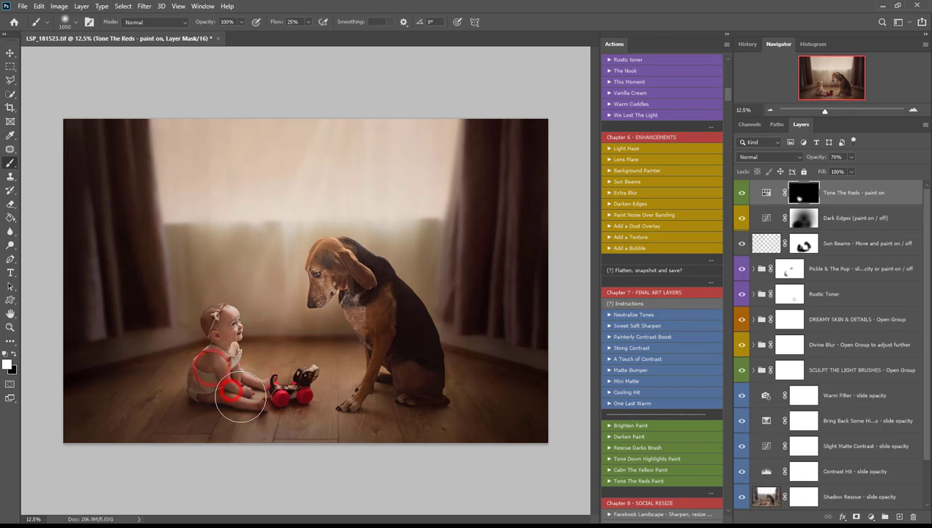
Run the A Touch of Contrast action and the Brighten Paint action
click(640, 358)
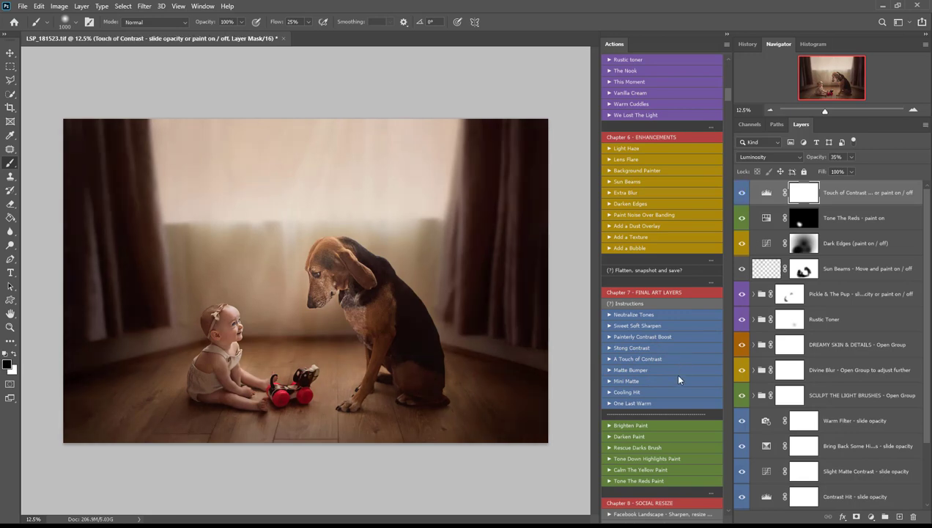
click(664, 427)
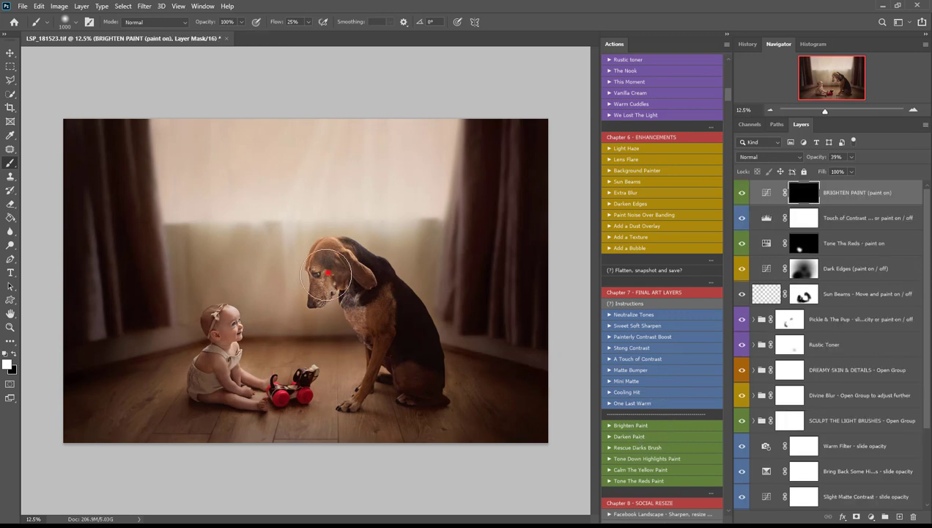
Paint brightening over the dog's face and chest, the baby's face and the window light above them on the Brighten Paint mask
drag(328, 275, 318, 288)
click(237, 331)
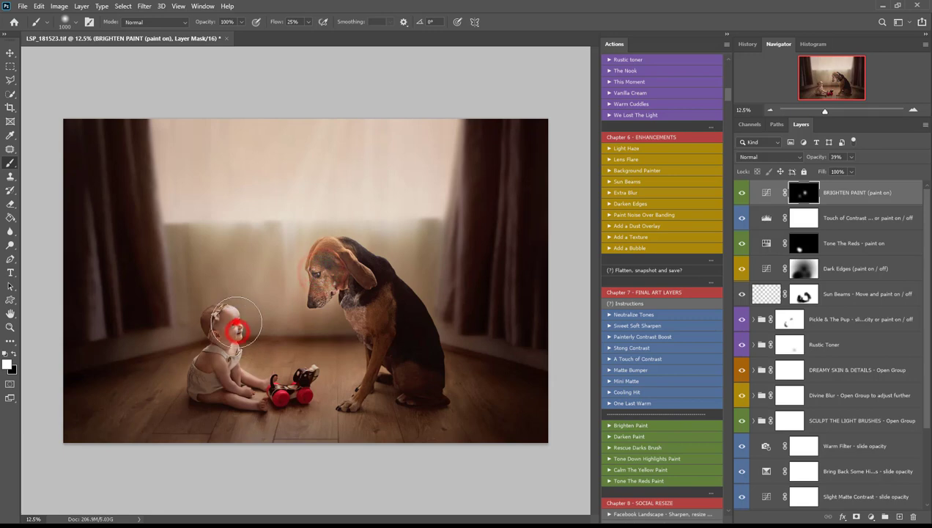
click(236, 322)
click(318, 281)
click(331, 314)
click(339, 304)
click(232, 335)
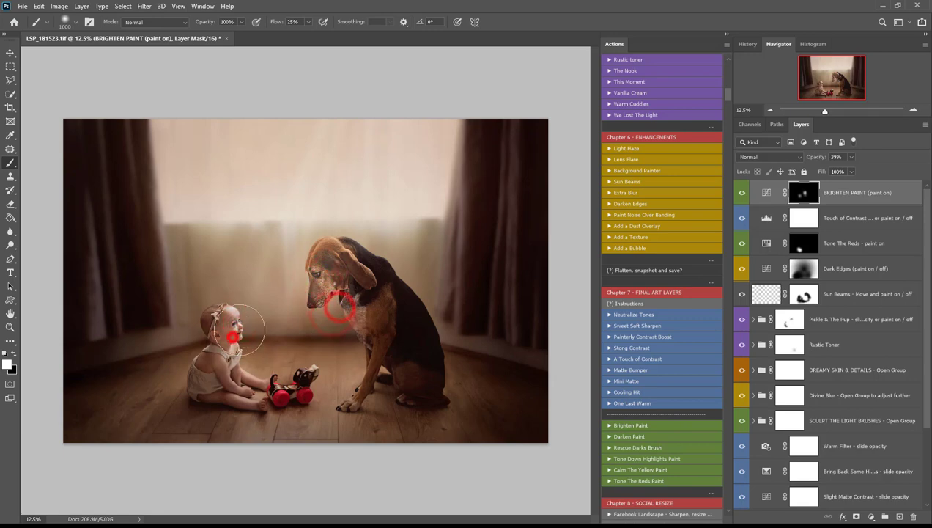
click(299, 236)
click(295, 205)
click(330, 268)
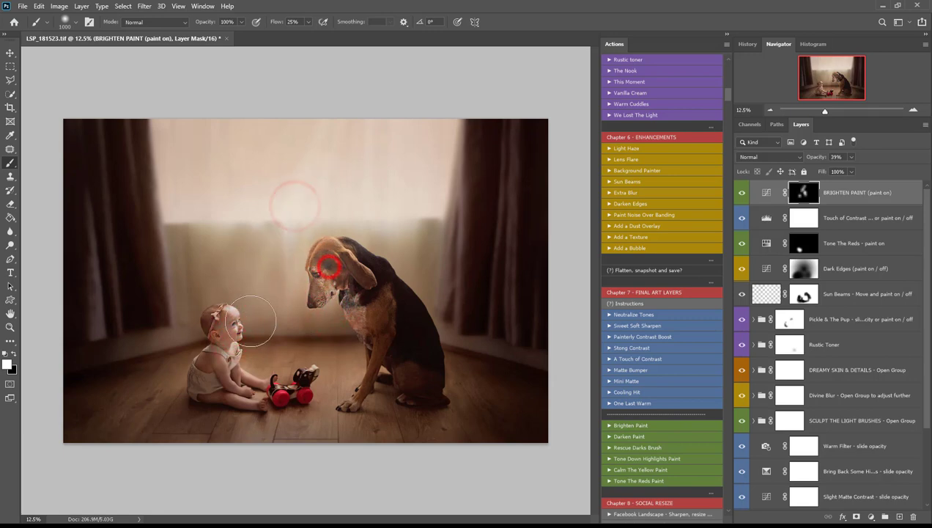
click(240, 327)
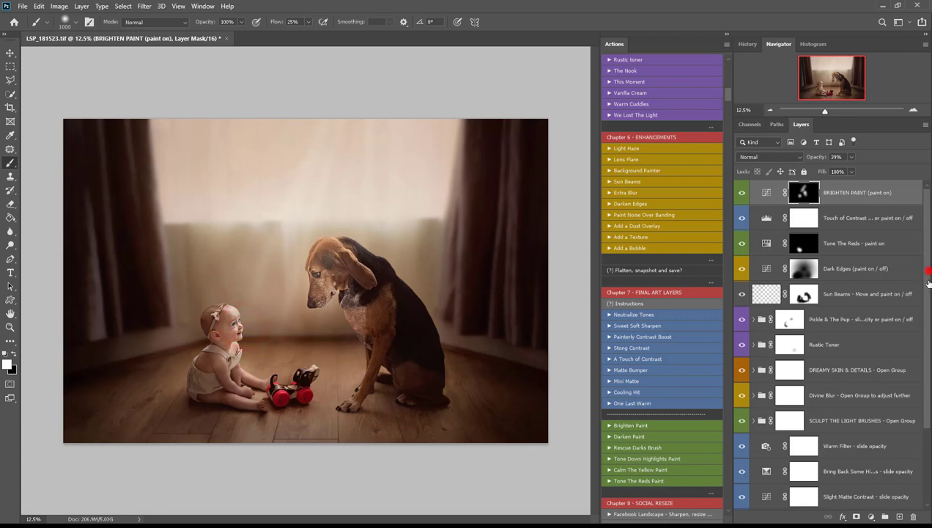
Compare the edit with the original photo by hiding and showing all layers above the Background
drag(926, 272, 925, 381)
drag(741, 471, 738, 160)
scroll(772, 355, down, 3)
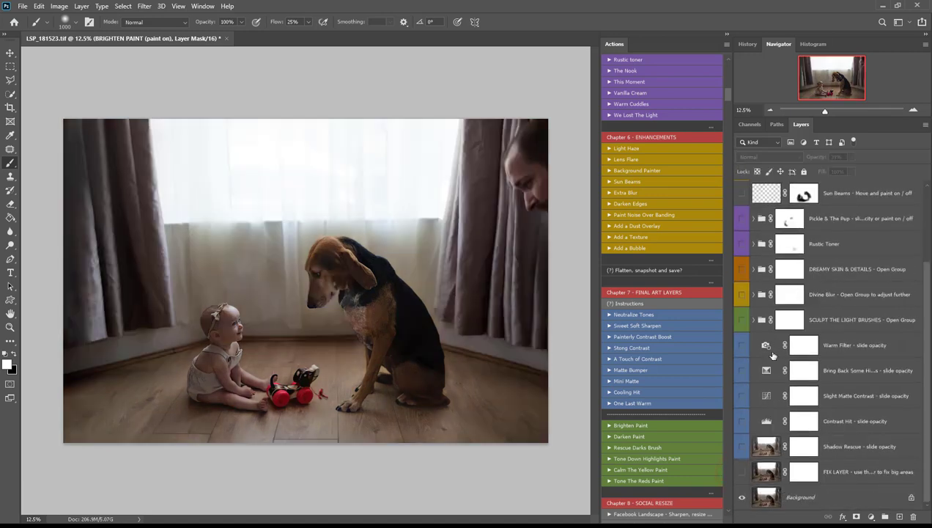
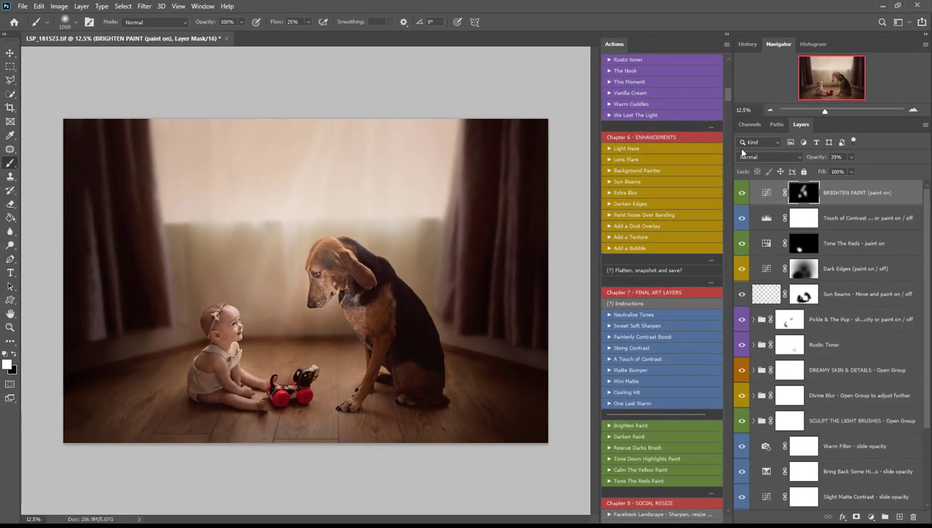
Run the "Flatten, snapshot and save?" action below the Enhancements chapter to flatten the finished edit
drag(728, 94, 728, 66)
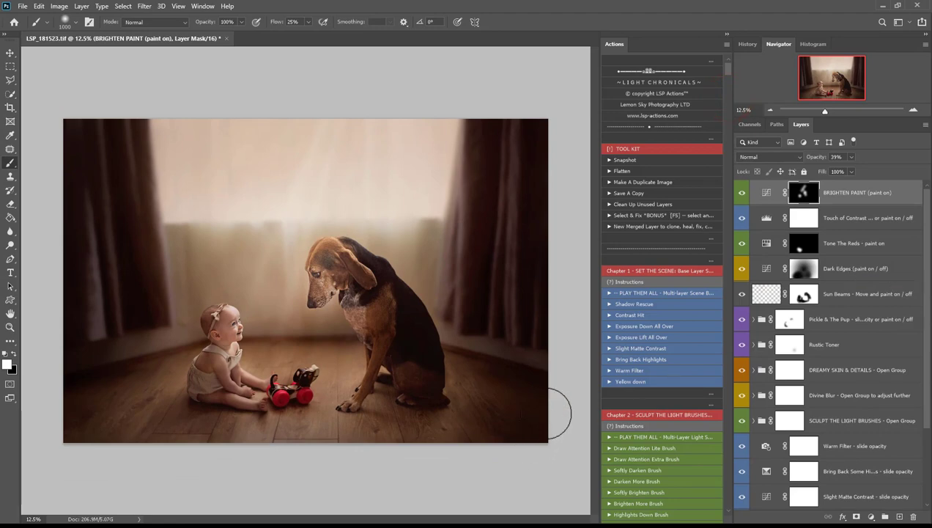
drag(727, 66, 728, 92)
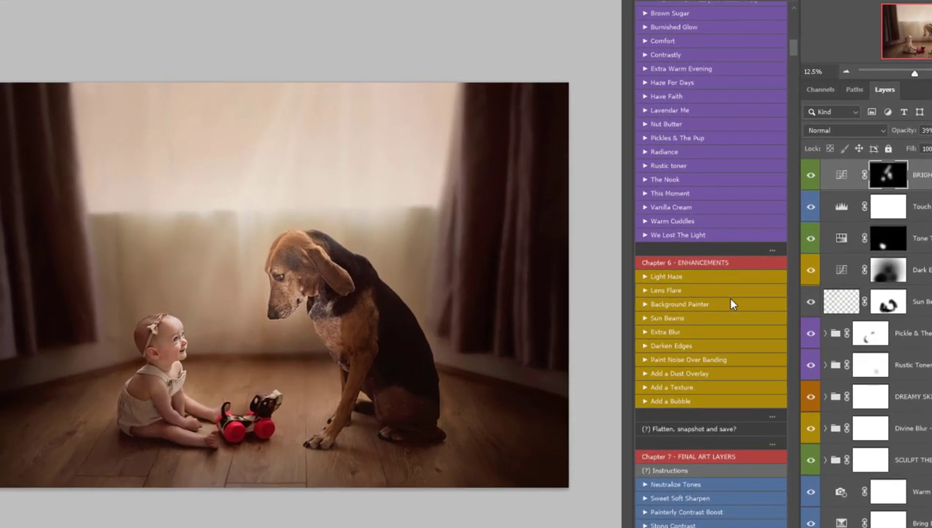
click(698, 429)
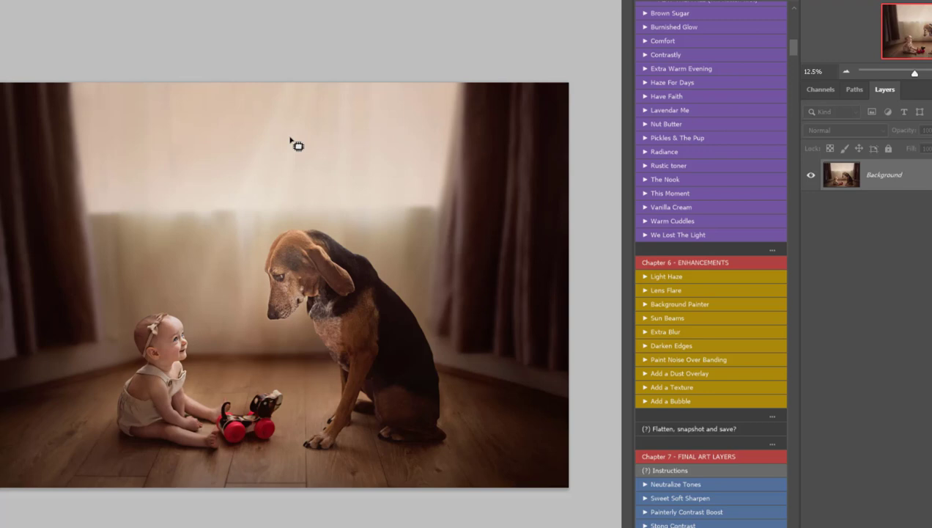
Run the Add a Texture action and place LSP TEXTURE - Yearn.jpg from the LSP - Narrative Texture Pack folder, viewing the files as large icons
scroll(743, 322, down, 2)
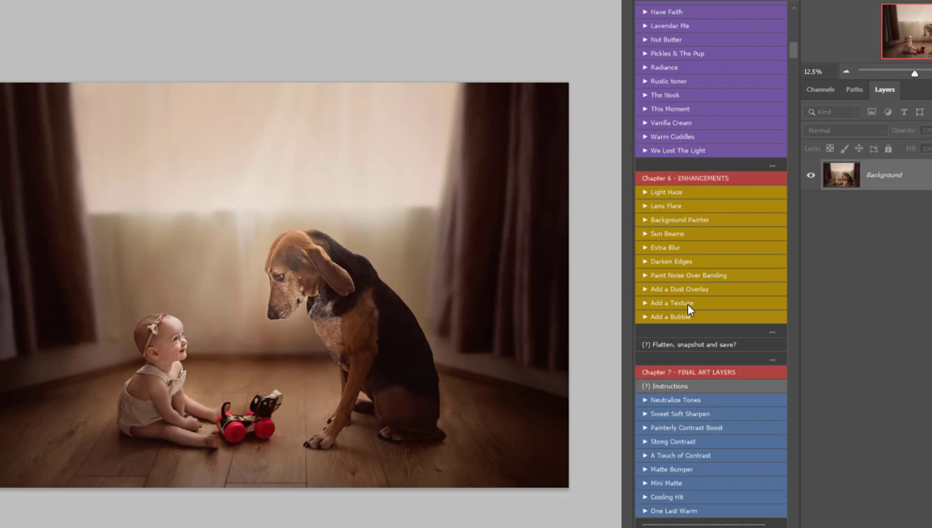
click(683, 302)
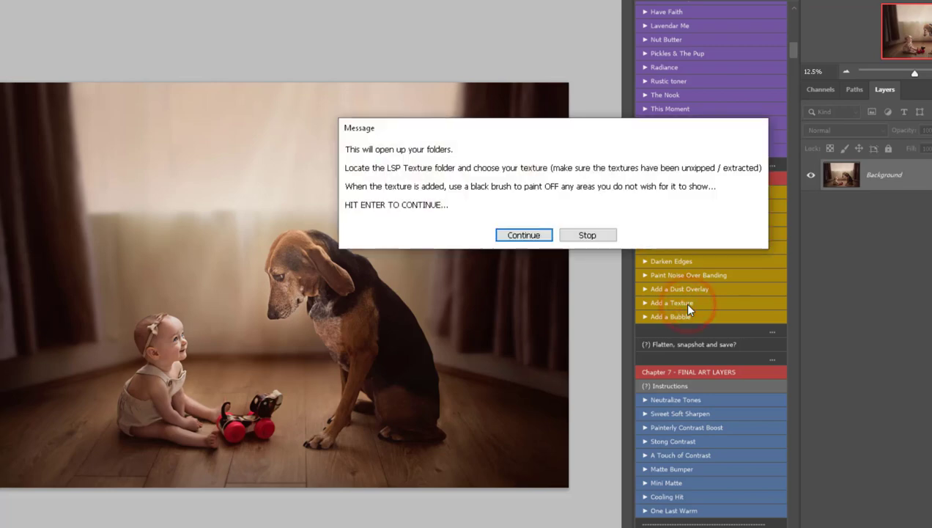
click(524, 234)
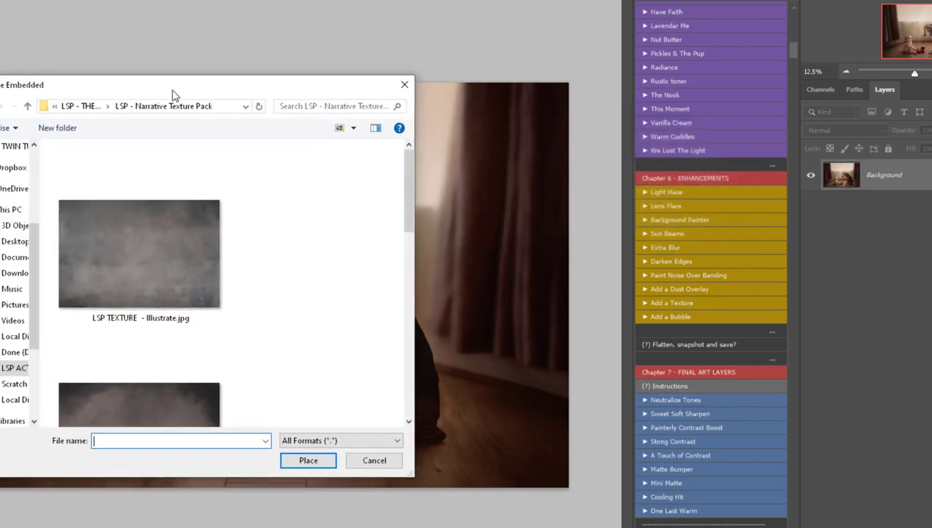
drag(402, 474, 440, 487)
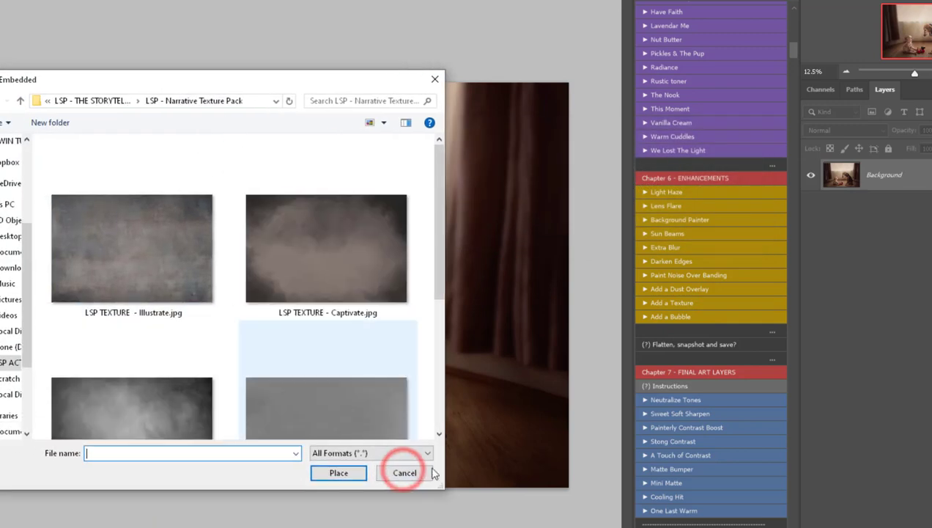
right_click(431, 350)
click(595, 364)
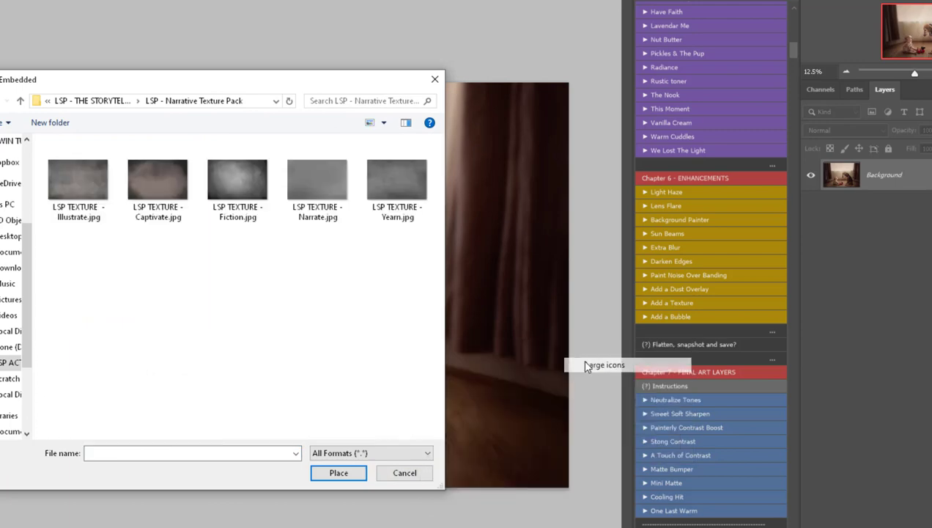
drag(166, 82, 141, 172)
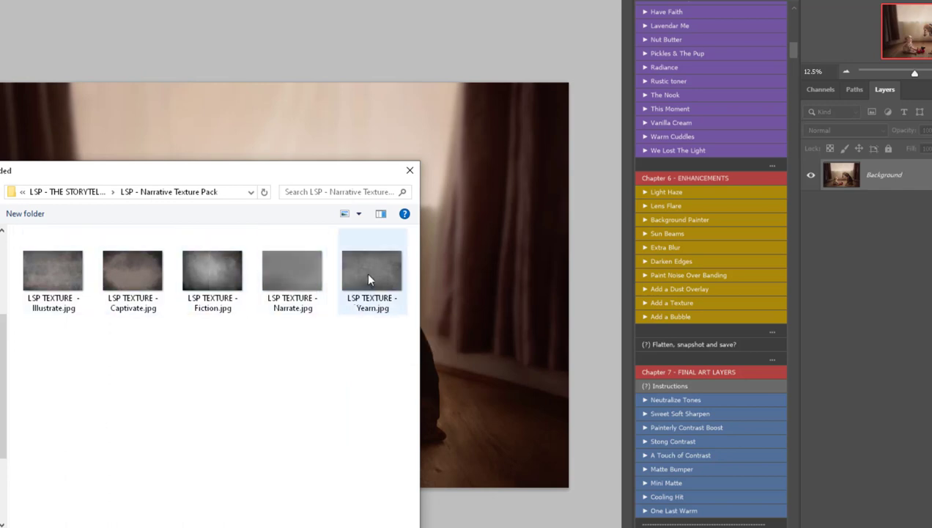
click(368, 276)
double_click(369, 275)
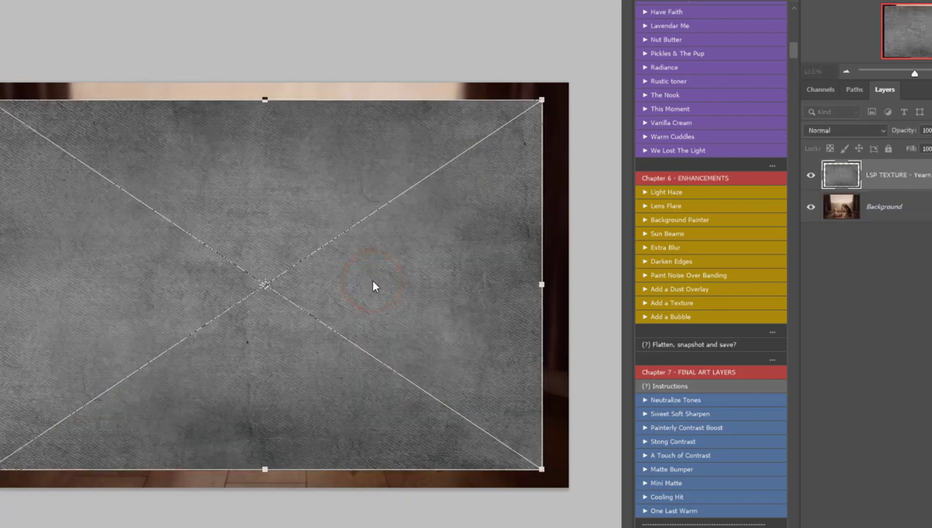
Reposition and enlarge the Yearn texture until it extends past the photo's edges, and commit both transformations
drag(311, 376, 290, 363)
drag(518, 451, 572, 488)
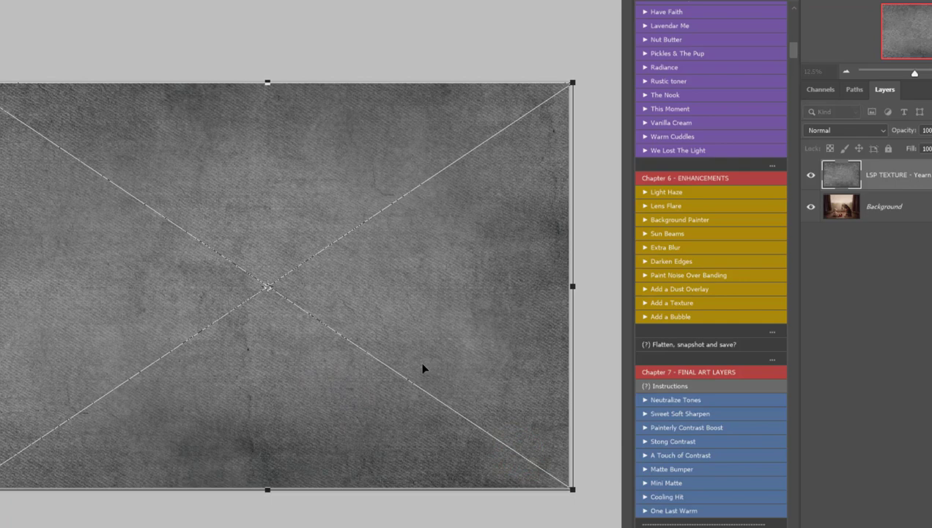
key(Return)
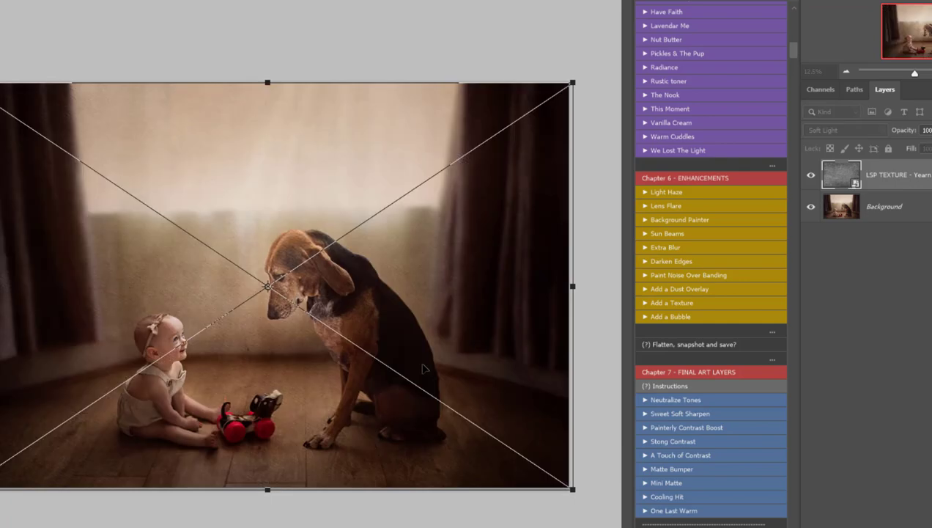
drag(330, 262, 323, 220)
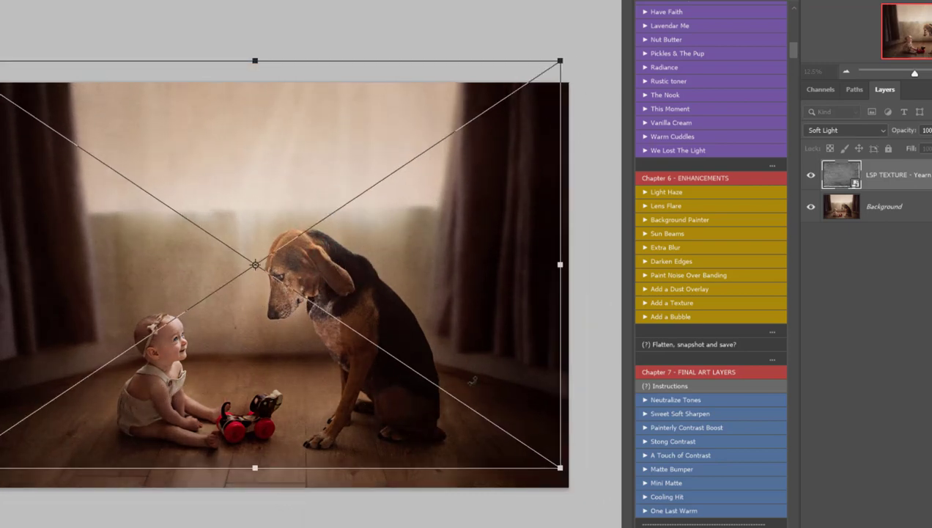
drag(562, 468, 593, 497)
drag(446, 395, 444, 407)
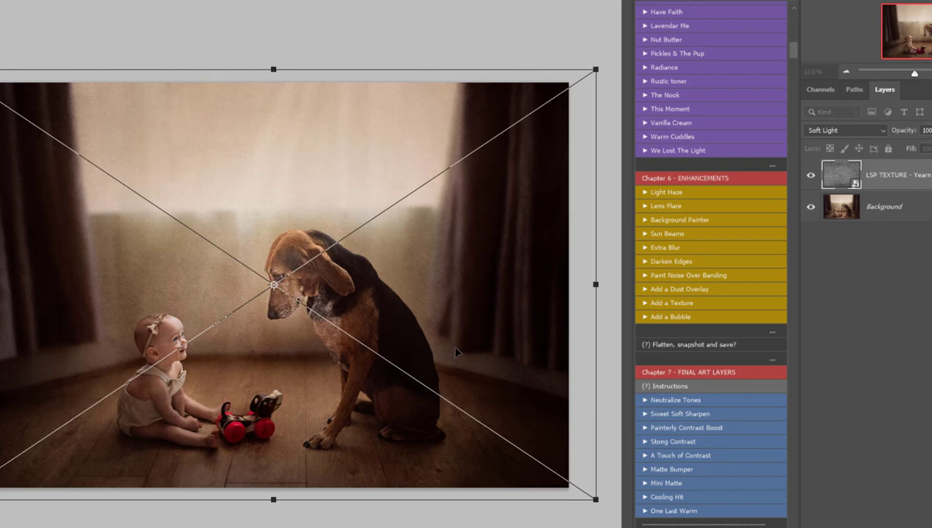
key(Return)
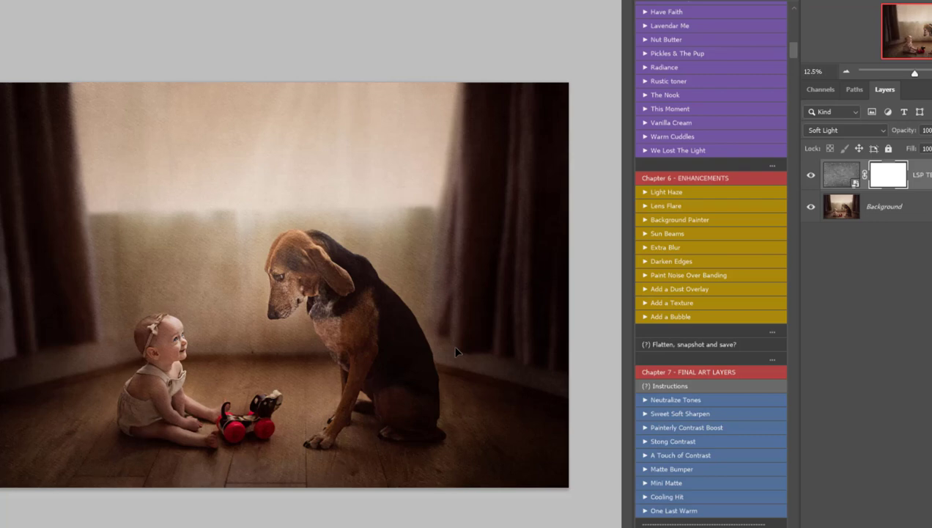
Paint the Yearn texture off the dog, the baby and the photo's centre with an enlarged brush on its mask, and delete the texture layer
key(b)
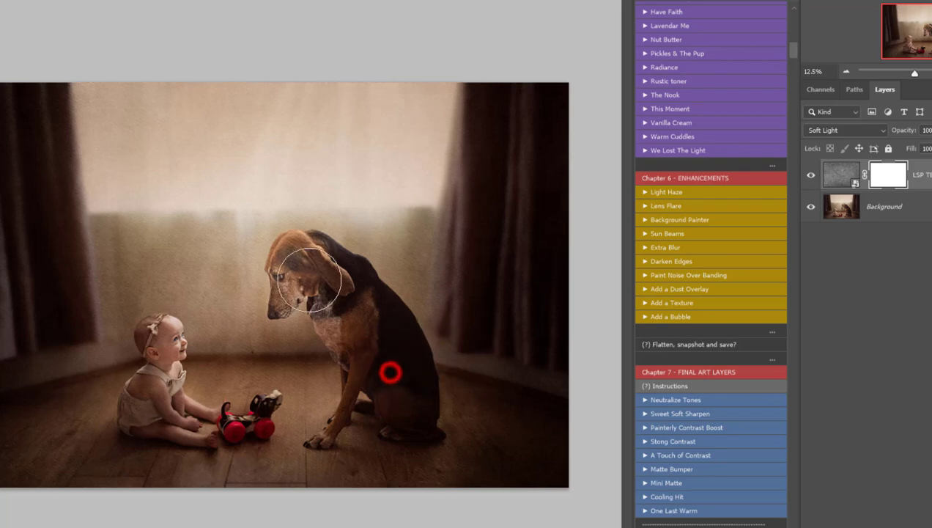
drag(389, 370, 391, 372)
key(bracketright)
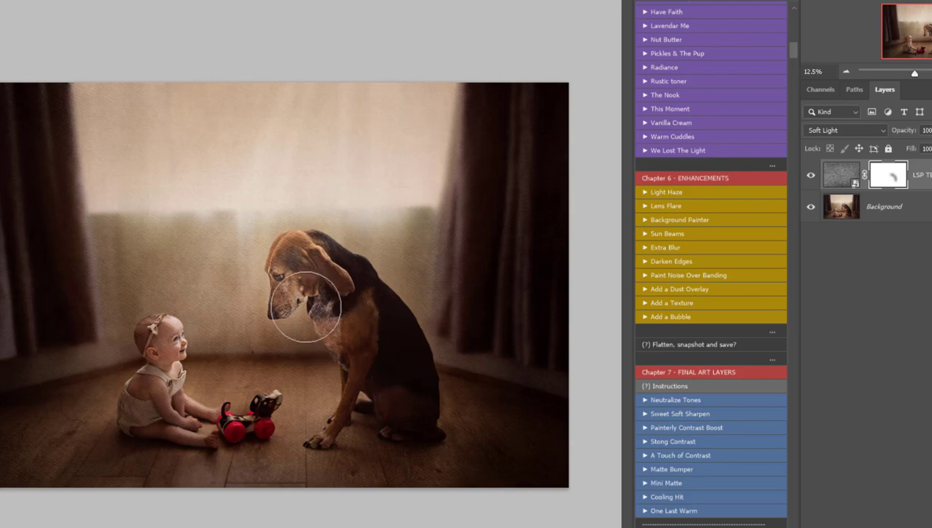
key(bracketright)
key(bracketright)
key(bracketright)
key(bracketright)
key(bracketright)
mouse_move(304, 304)
mouse_down()
mouse_move(239, 326)
mouse_move(261, 295)
mouse_move(234, 333)
mouse_move(237, 274)
mouse_move(294, 333)
mouse_move(187, 343)
mouse_move(167, 261)
mouse_move(218, 214)
mouse_move(237, 255)
mouse_move(397, 308)
mouse_move(405, 296)
mouse_move(398, 316)
mouse_move(228, 293)
mouse_move(192, 313)
mouse_move(199, 329)
mouse_move(350, 318)
mouse_up()
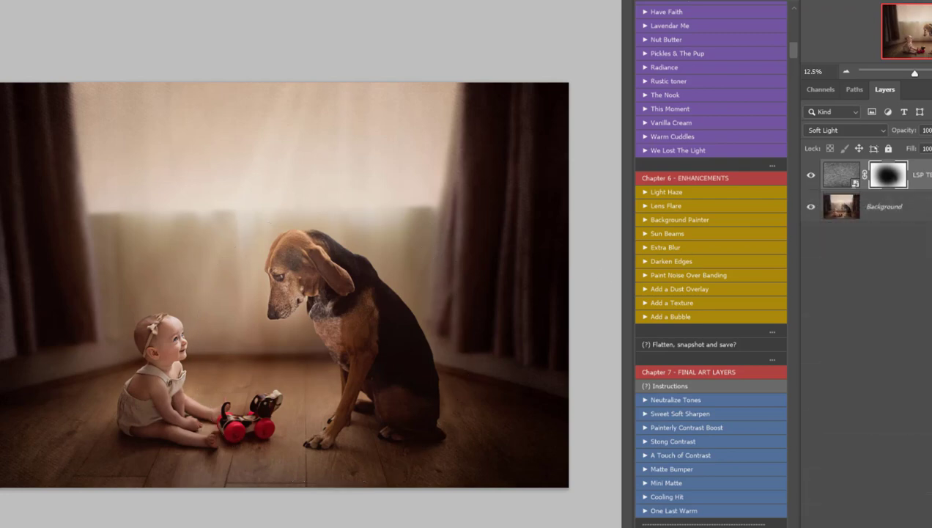
key(Delete)
Add LSP TEXTURE - Fiction.jpg with the Add a Texture action and scale it to cover the whole photo
click(675, 302)
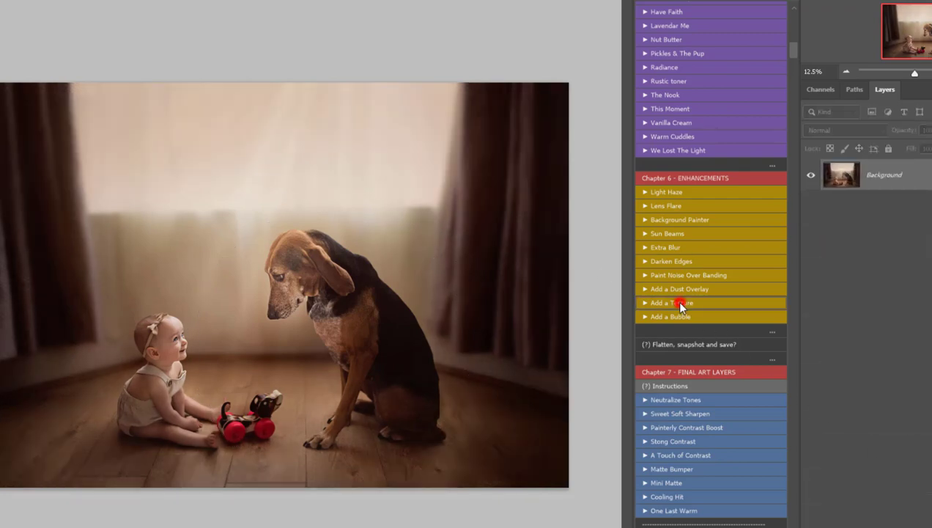
click(516, 236)
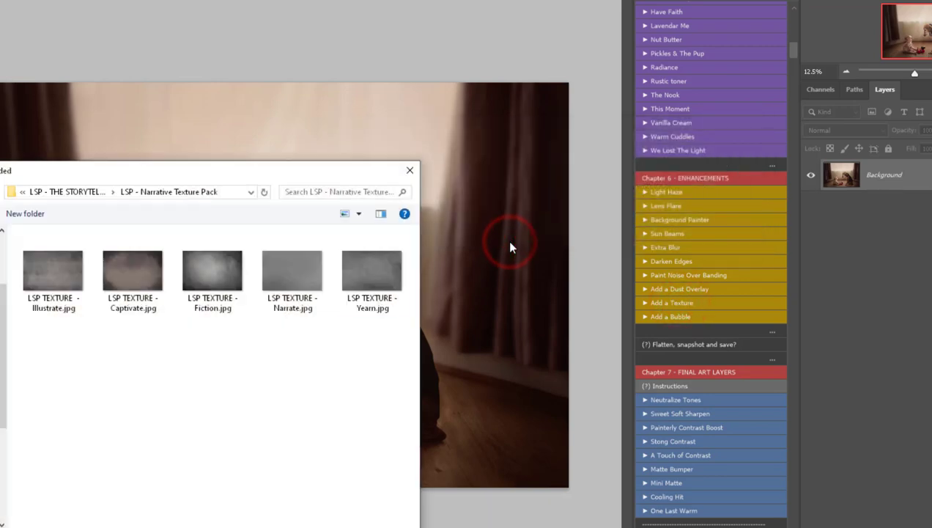
double_click(189, 282)
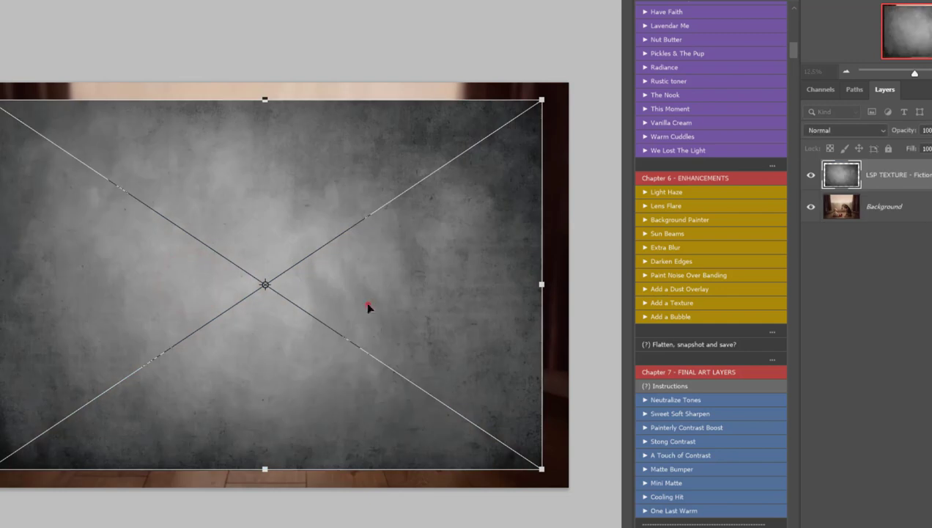
drag(365, 300, 339, 287)
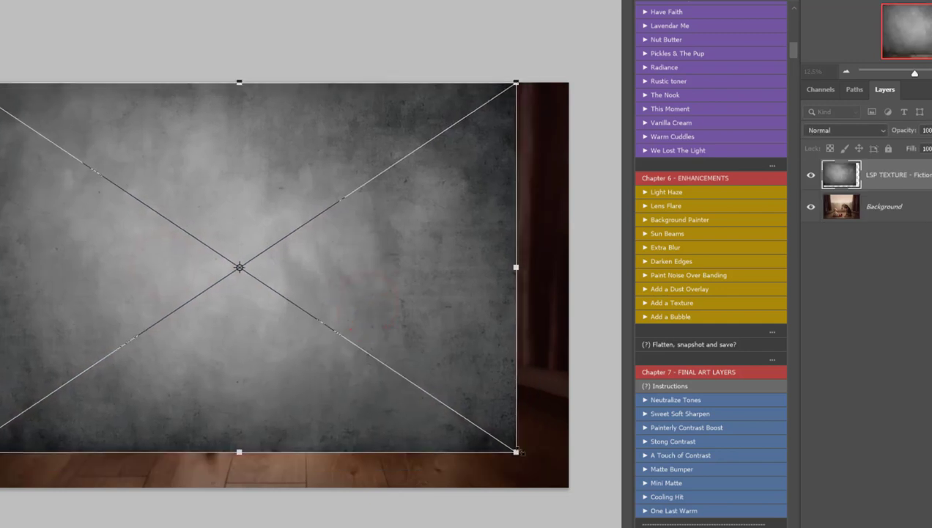
drag(516, 451, 574, 490)
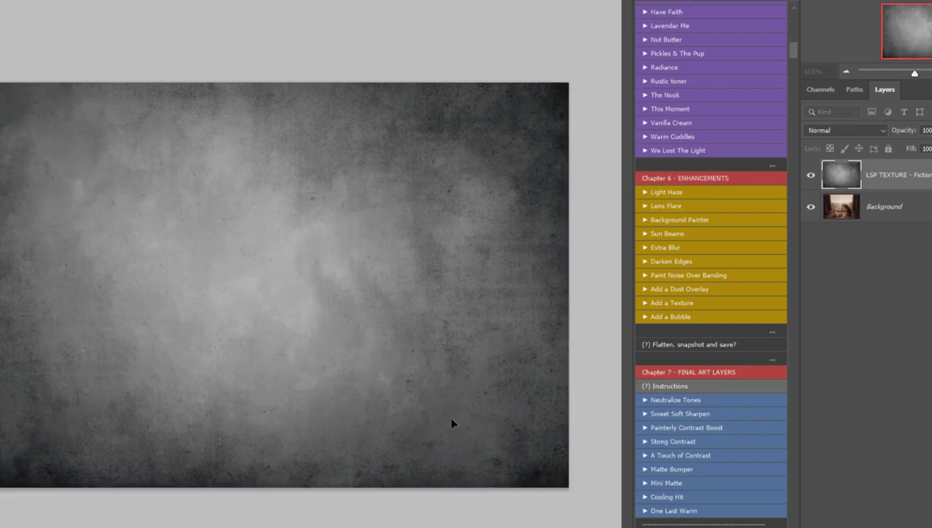
key(shift+alt+f)
key(Return)
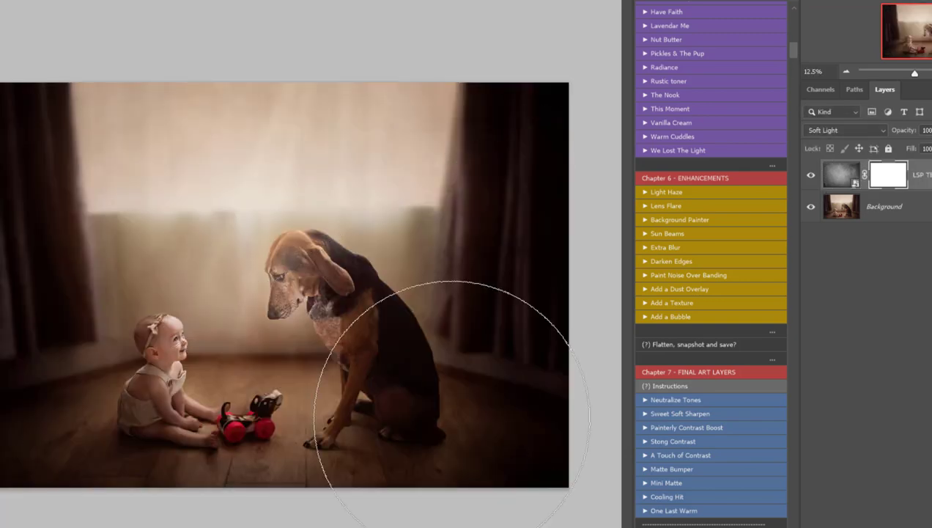
Paint the Fiction texture off the dog, the baby and the window area on its layer mask with a large brush
mouse_move(358, 295)
mouse_down()
mouse_move(391, 295)
mouse_move(209, 321)
mouse_move(241, 329)
mouse_move(128, 312)
mouse_move(169, 273)
mouse_move(181, 312)
mouse_move(383, 326)
mouse_move(225, 270)
mouse_move(271, 317)
mouse_move(268, 247)
mouse_move(253, 329)
mouse_move(356, 338)
mouse_up()
mouse_move(358, 340)
mouse_down()
mouse_move(378, 325)
mouse_move(415, 227)
mouse_move(405, 186)
mouse_up()
drag(405, 186, 161, 167)
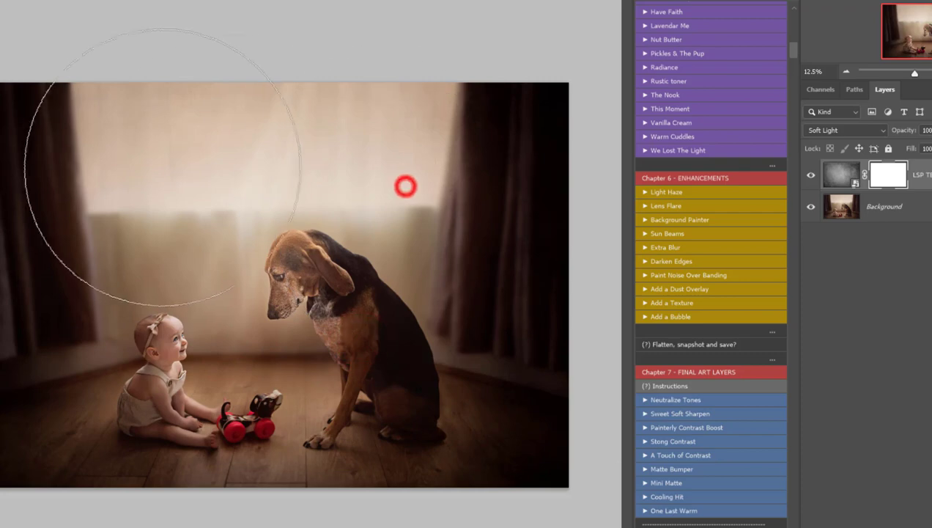
click(158, 167)
click(140, 128)
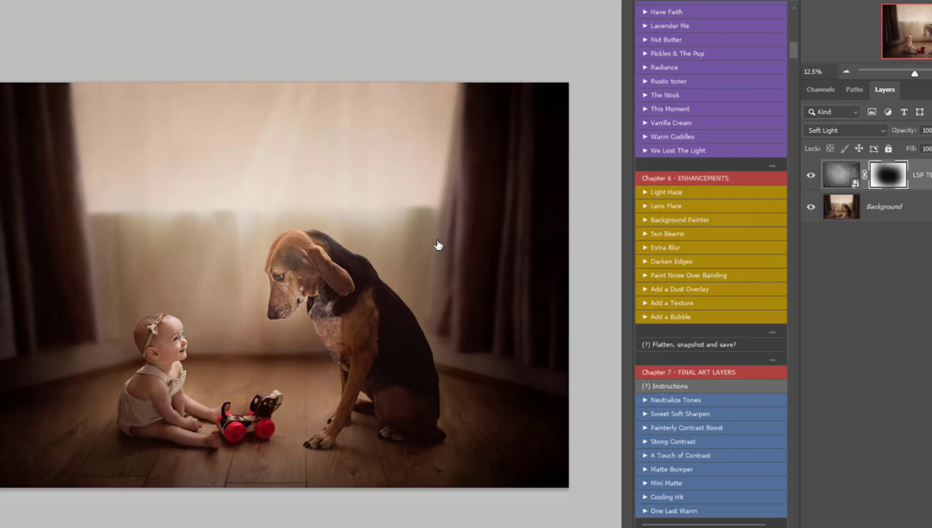
Compare the photo with and without the Fiction texture, both as a whole and close up around the window and the curtain behind the dog
click(811, 177)
click(811, 176)
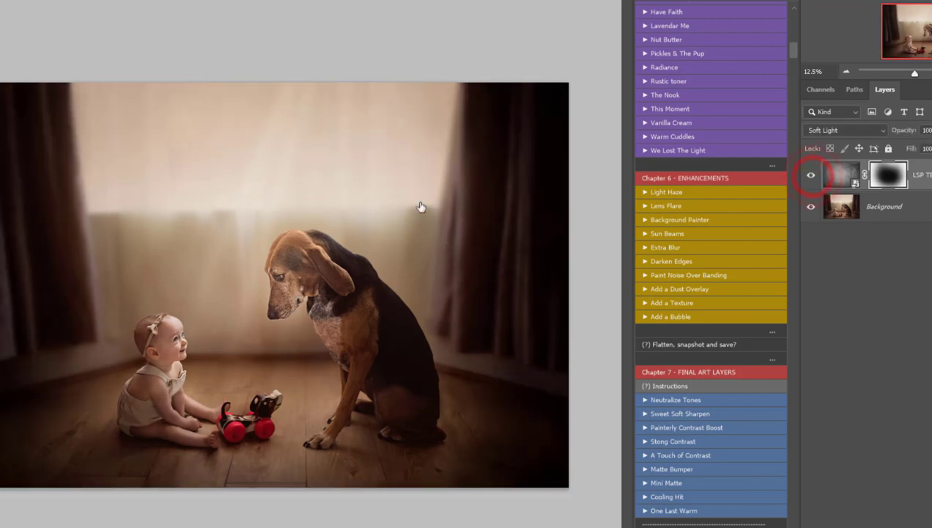
key(z)
drag(408, 100, 462, 151)
click(811, 176)
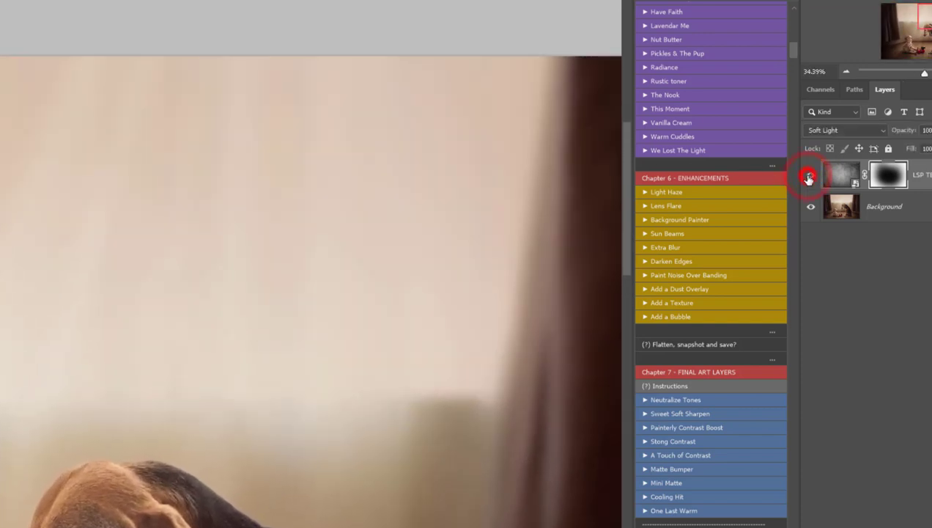
click(810, 176)
alt+click(176, 385)
alt+click(175, 385)
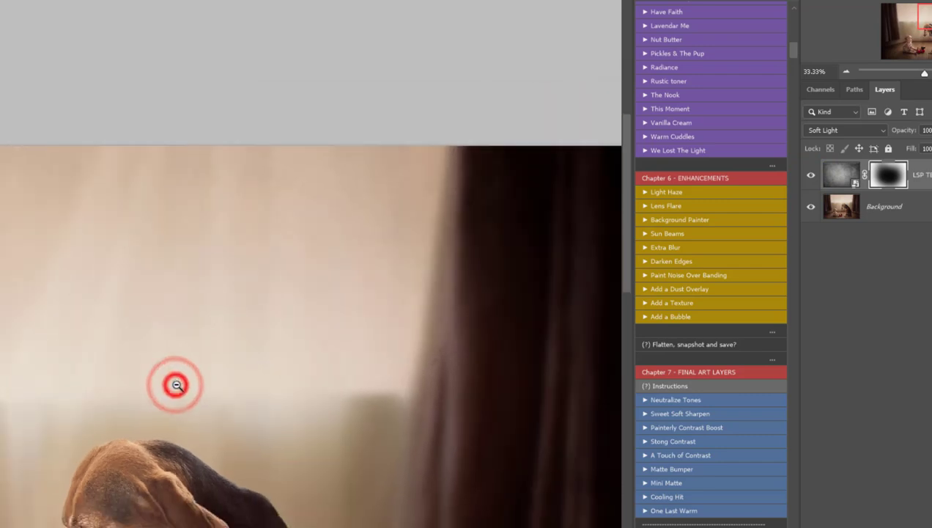
alt+click(176, 385)
alt+click(177, 384)
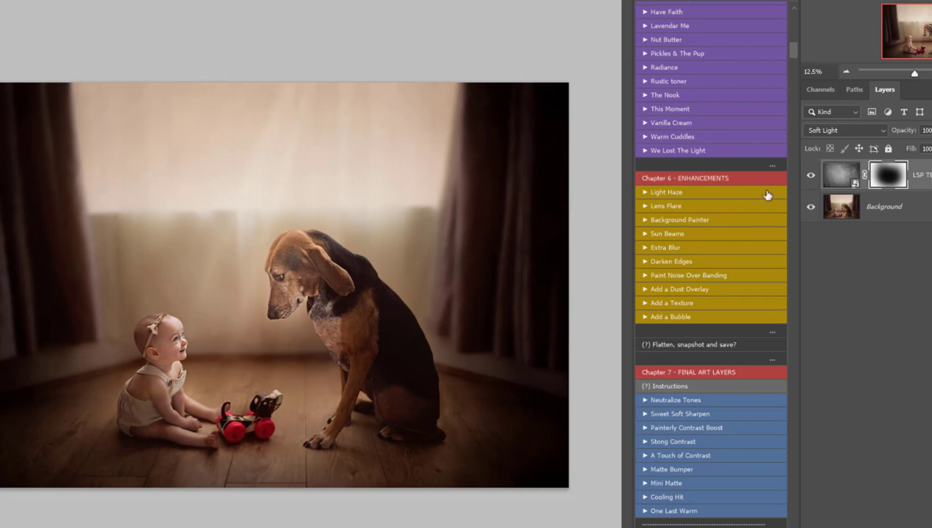
click(810, 177)
click(810, 177)
click(811, 175)
click(811, 176)
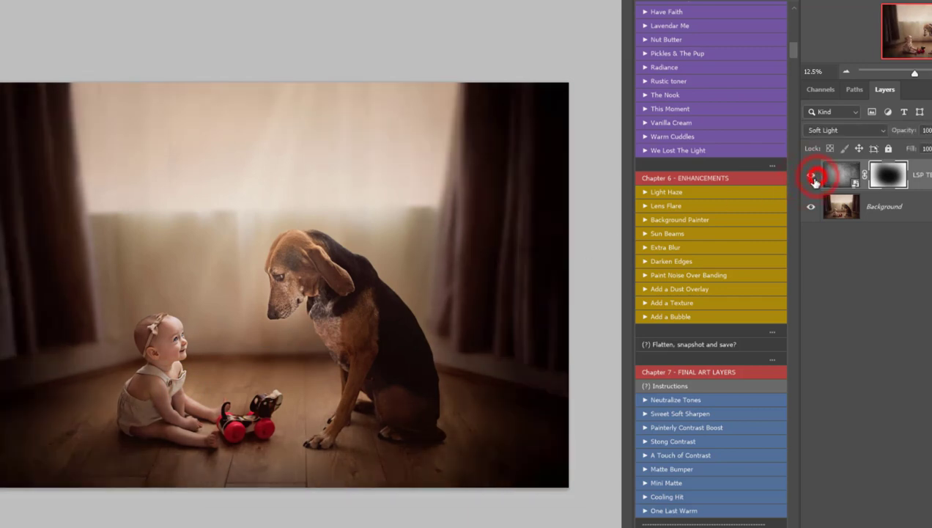
Run the Add a Dust Overlay action and place LSP - Dust Overlay 4.jpg from the LSP - Dust Overlays folder
click(663, 290)
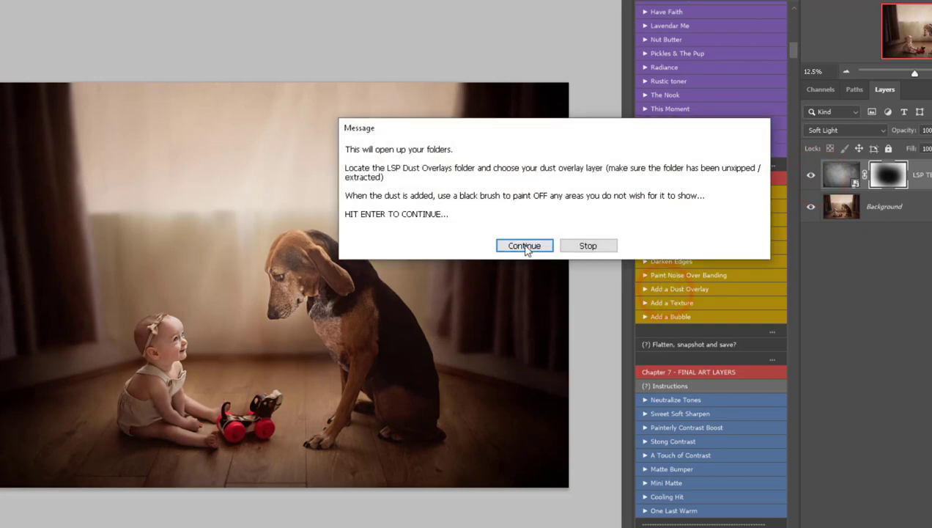
click(523, 248)
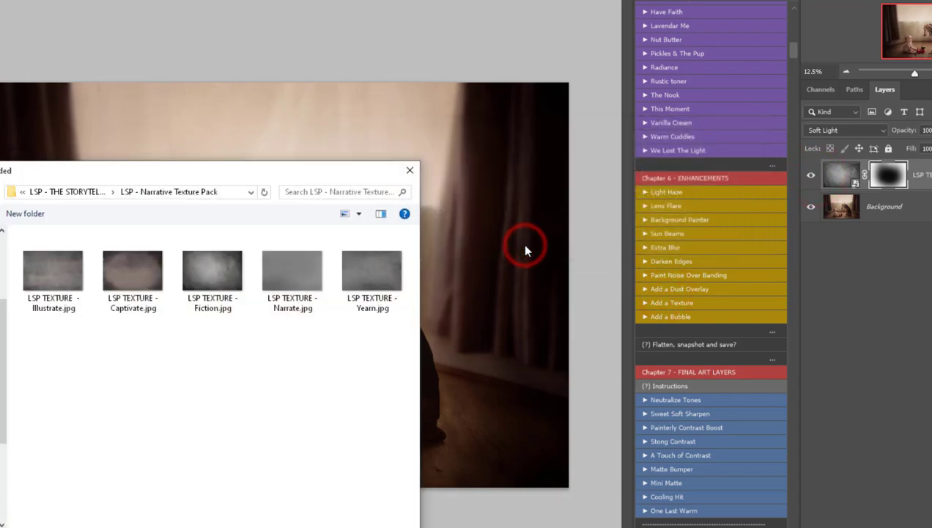
click(93, 195)
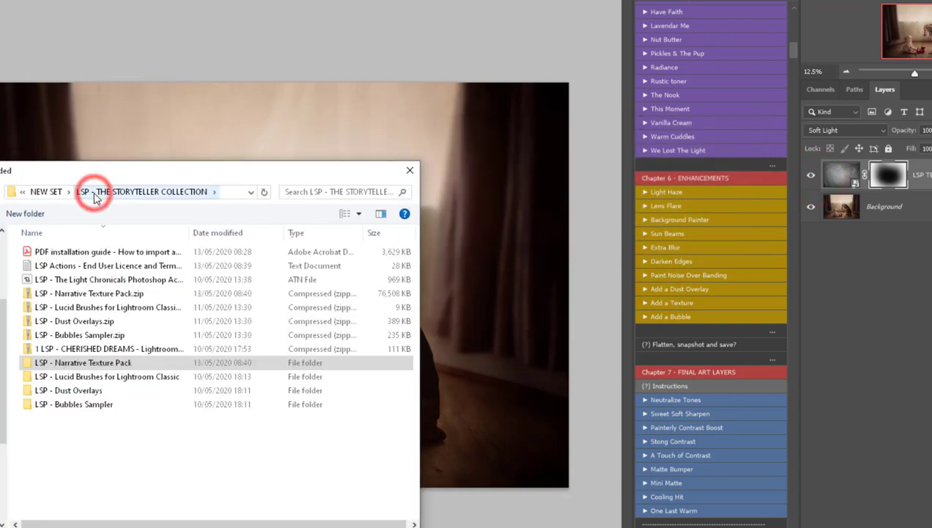
double_click(104, 390)
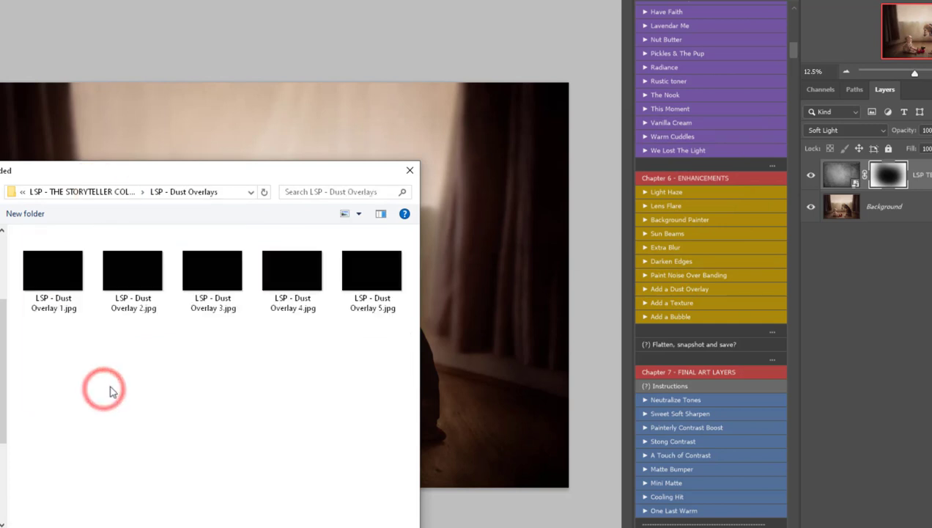
double_click(278, 275)
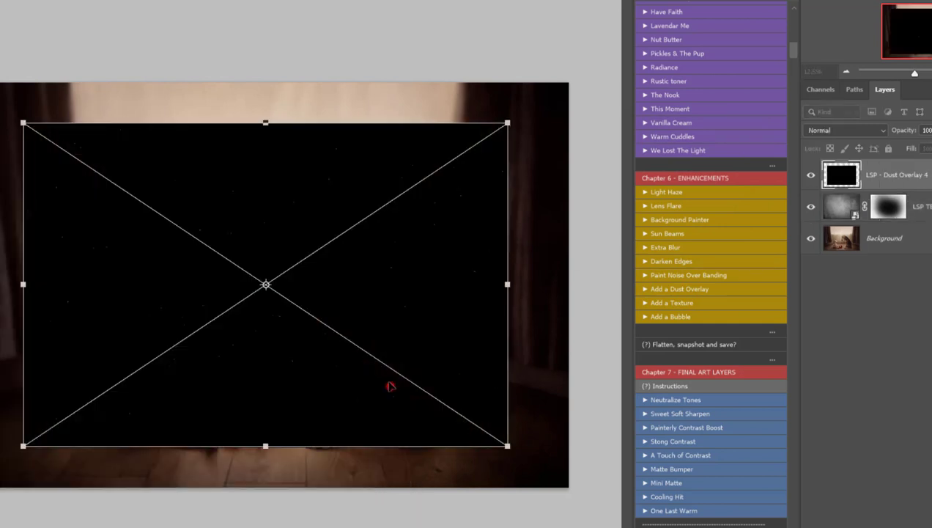
Enlarge and position LSP - Dust Overlay 4 over the baby and dog, set its blend mode to Screen and commit the placement
drag(389, 385, 372, 377)
drag(460, 413, 484, 429)
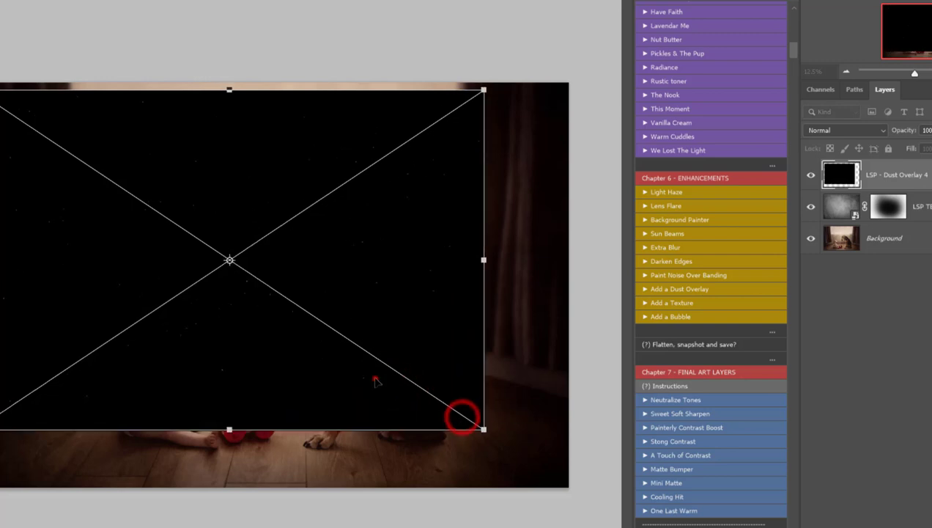
drag(375, 379, 403, 405)
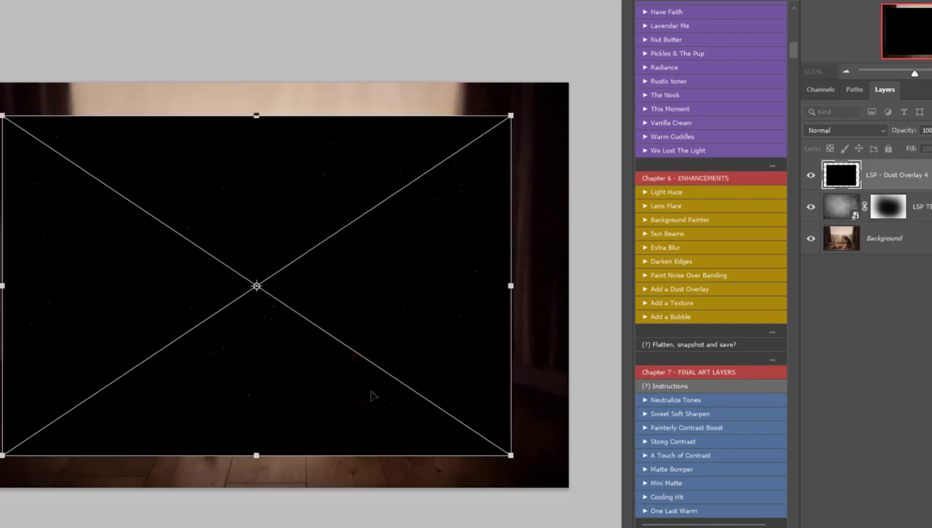
key(shift+alt+s)
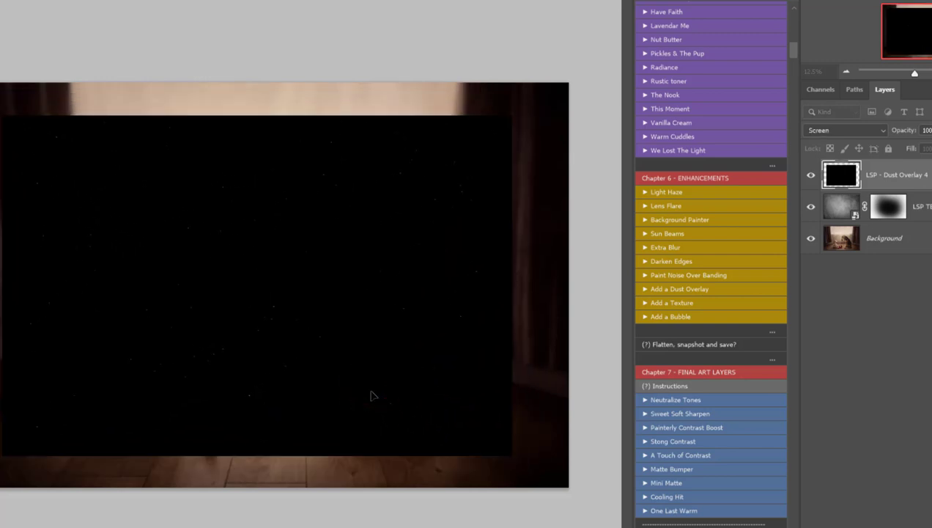
mouse_move(375, 379)
mouse_down()
mouse_move(372, 412)
mouse_move(394, 413)
mouse_move(370, 388)
mouse_up()
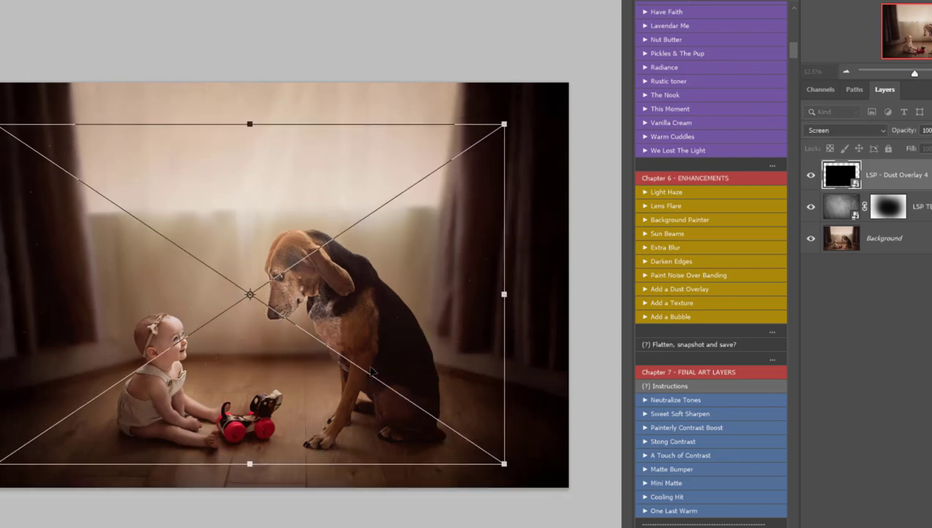
key(Return)
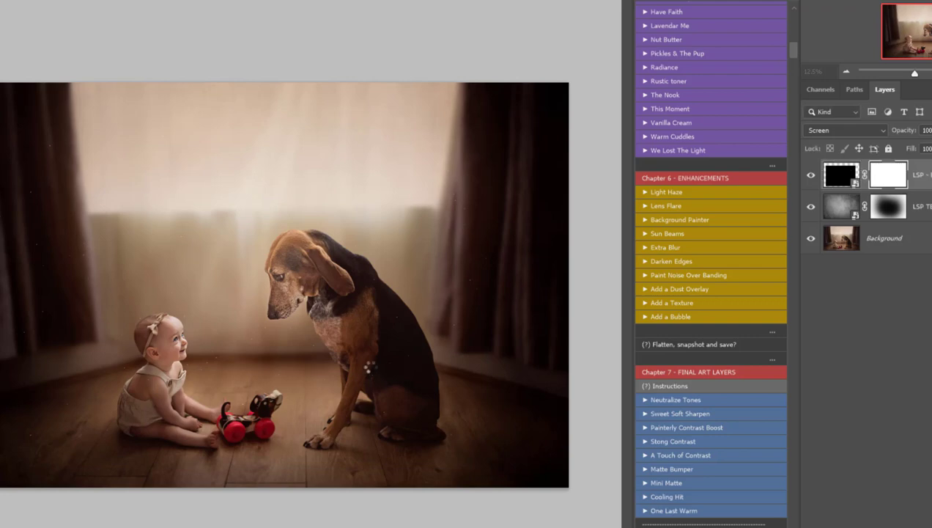
Paint the dust specks off the dog, the baby and the area between them on the overlay's mask with a much smaller brush
drag(284, 364, 318, 402)
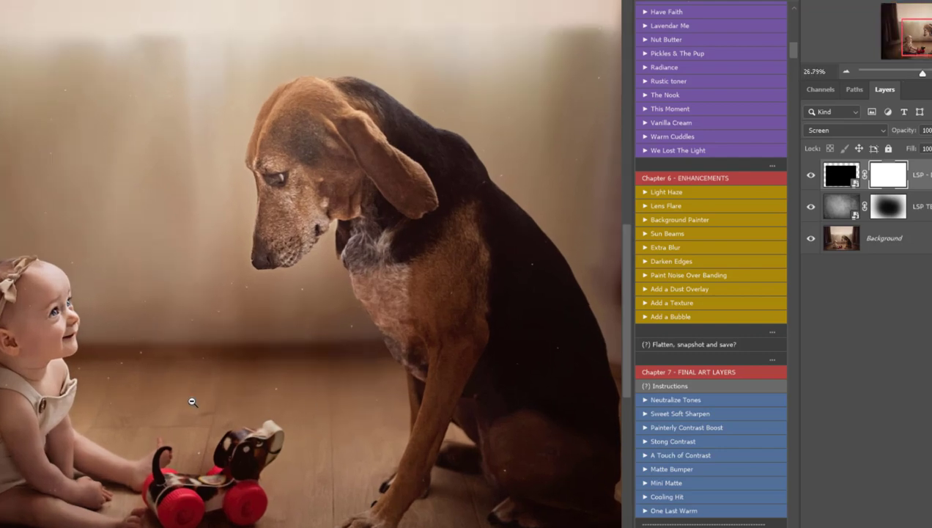
key(b)
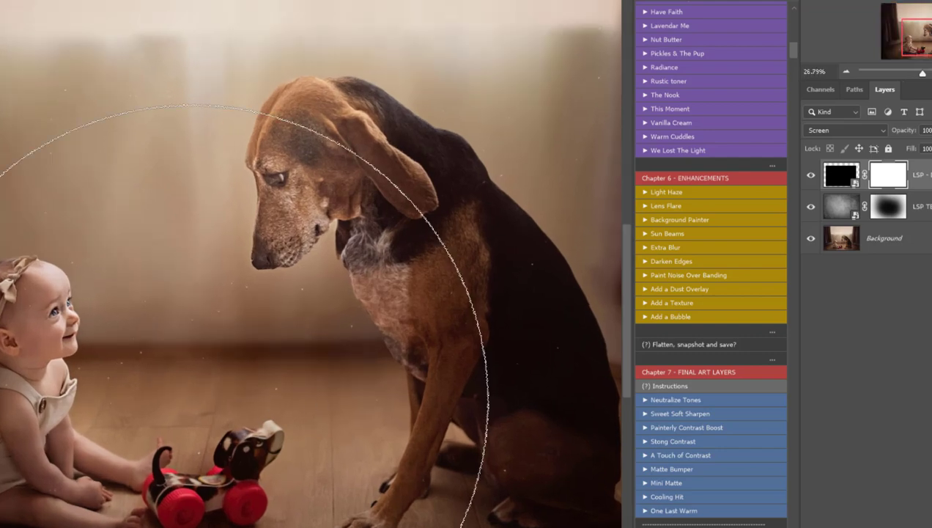
key(bracketleft)
key(bracketleft)
key(bracketleft)
key(bracketleft)
key(bracketleft)
key(bracketleft)
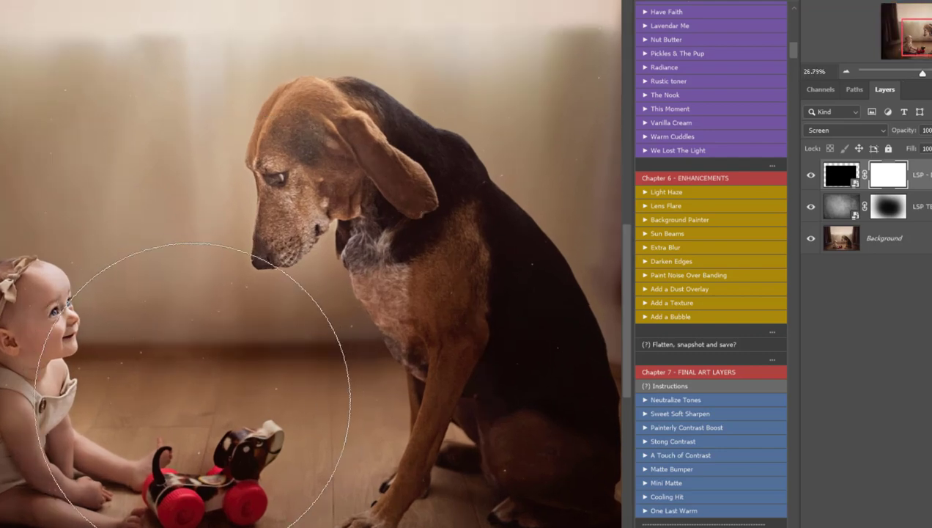
key(bracketleft)
key(bracketleft)
key(bracketleft)
key(bracketleft)
key(bracketleft)
key(bracketleft)
click(145, 431)
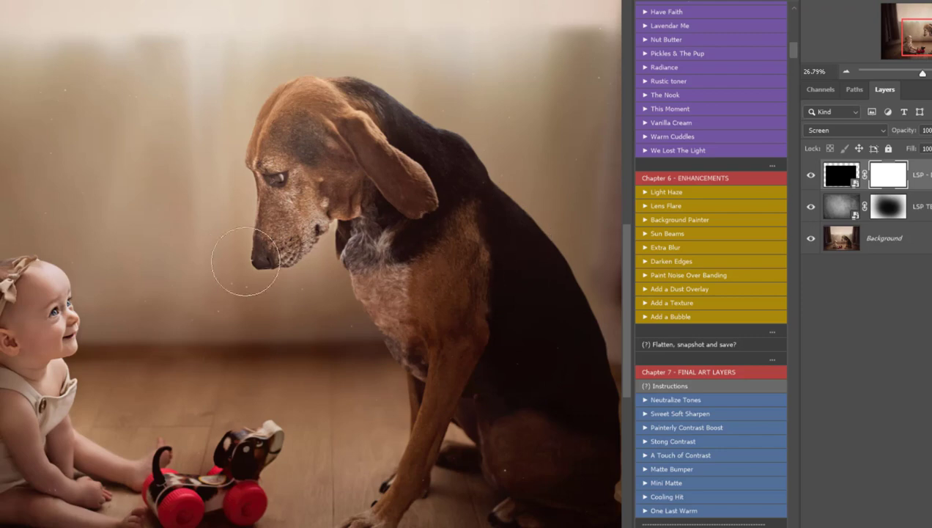
mouse_move(246, 262)
mouse_down()
mouse_move(269, 244)
mouse_move(229, 400)
mouse_move(11, 376)
mouse_move(227, 360)
mouse_up()
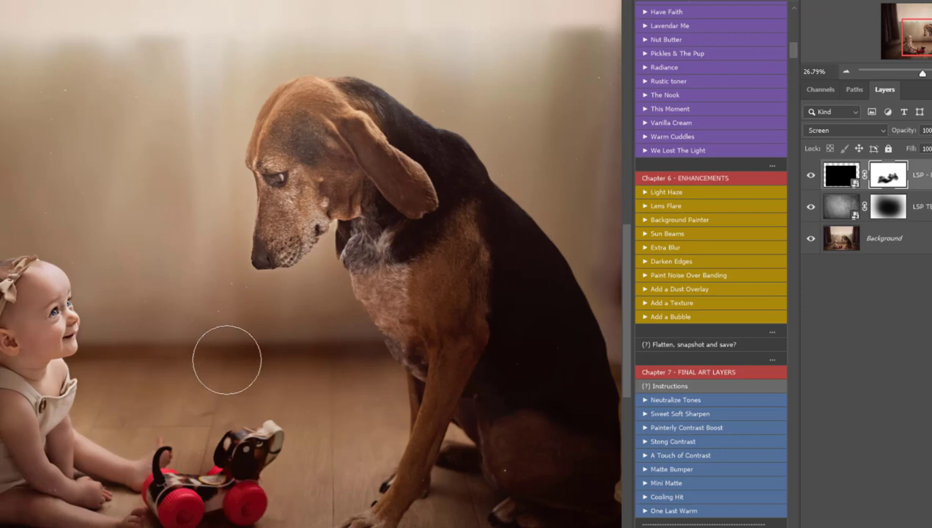
Paint stray dust specks off the left curtain and the window area above the baby on the dust overlay's mask
alt+click(228, 358)
alt+click(228, 358)
alt+click(207, 350)
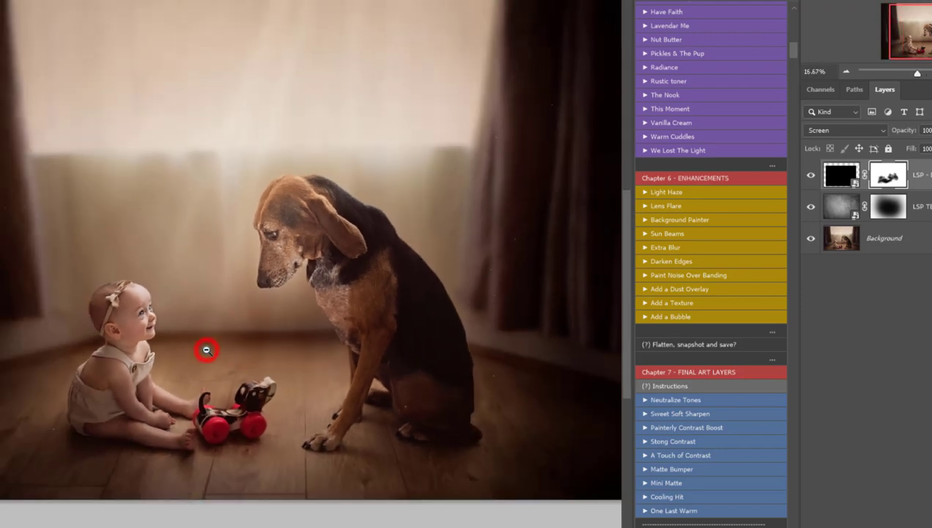
drag(4, 327, 262, 303)
click(911, 167)
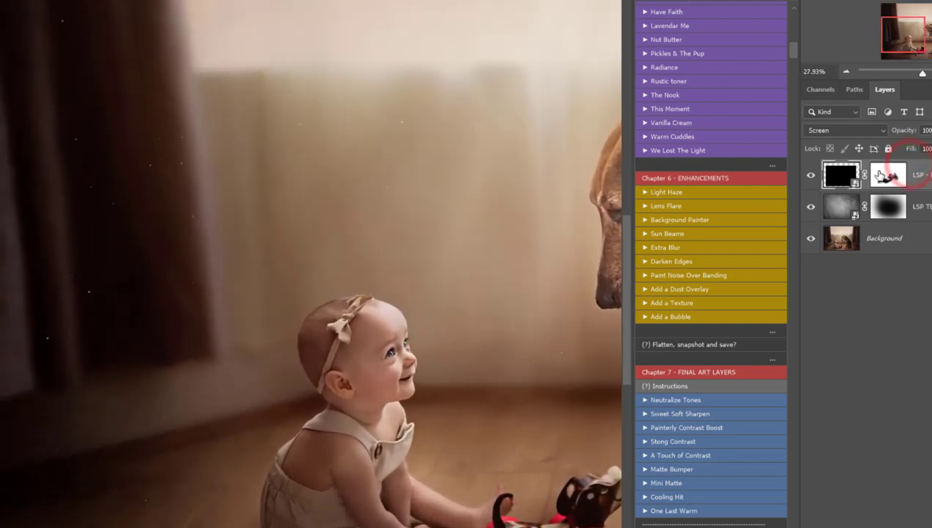
click(884, 170)
scroll(615, 242, up, 3)
scroll(587, 250, up, 2)
mouse_move(186, 361)
mouse_down()
mouse_move(160, 253)
mouse_move(183, 295)
mouse_move(188, 234)
mouse_move(259, 178)
mouse_move(110, 106)
mouse_up()
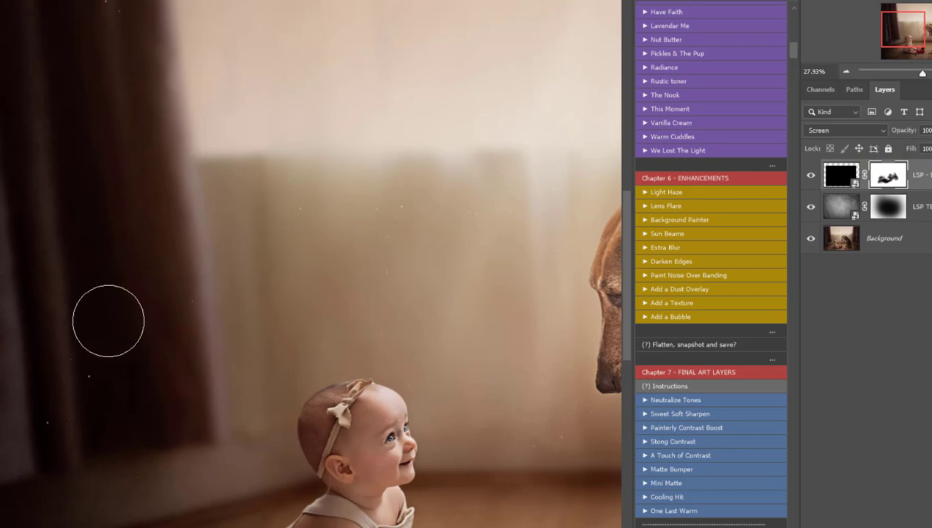
scroll(381, 308, up, 3)
mouse_move(461, 300)
mouse_down()
mouse_move(384, 310)
mouse_move(354, 357)
mouse_up()
scroll(234, 293, up, 3)
click(112, 212)
Compare the whole photo with and without the dust overlay and the Fiction texture, leaving both layers shown
alt+click(354, 399)
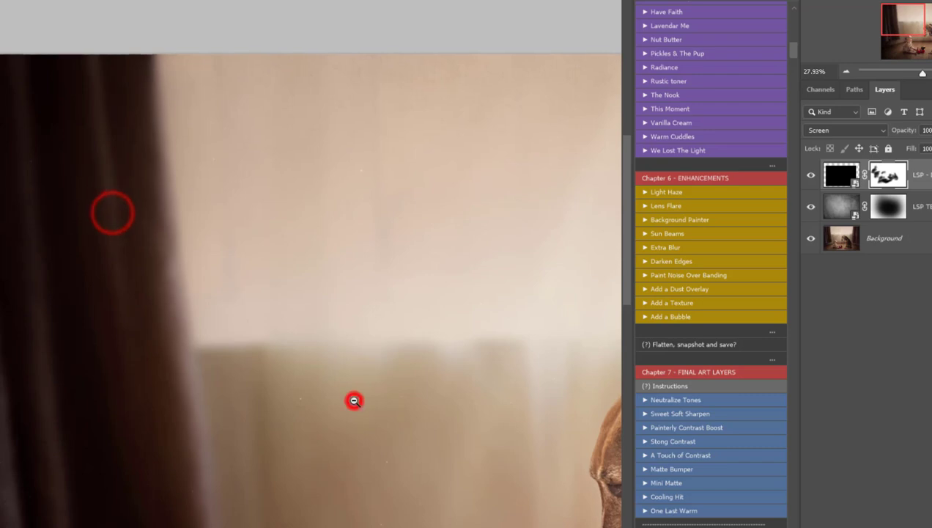
alt+click(396, 441)
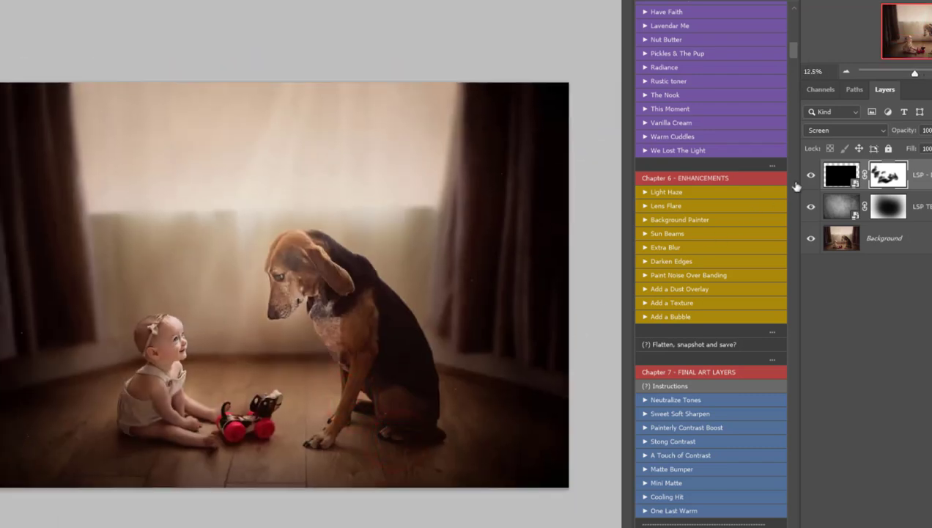
click(811, 174)
click(810, 207)
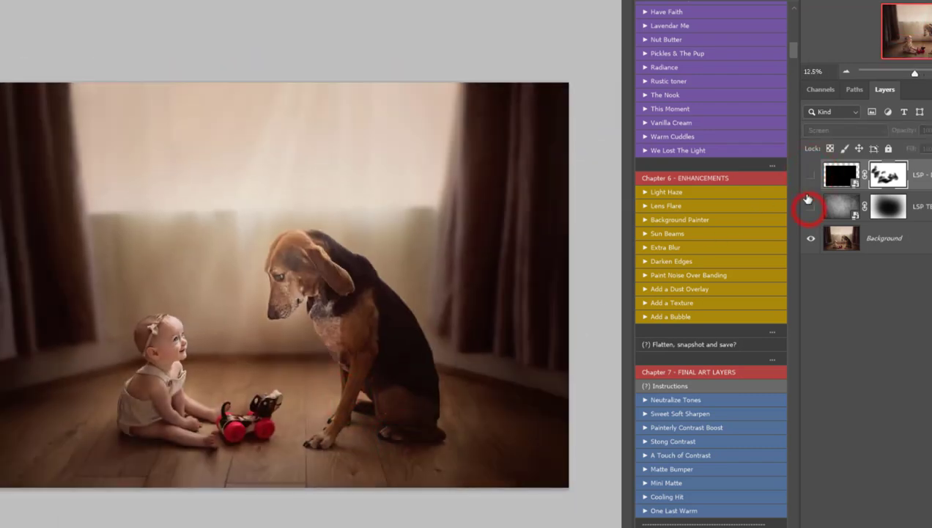
drag(811, 187, 811, 175)
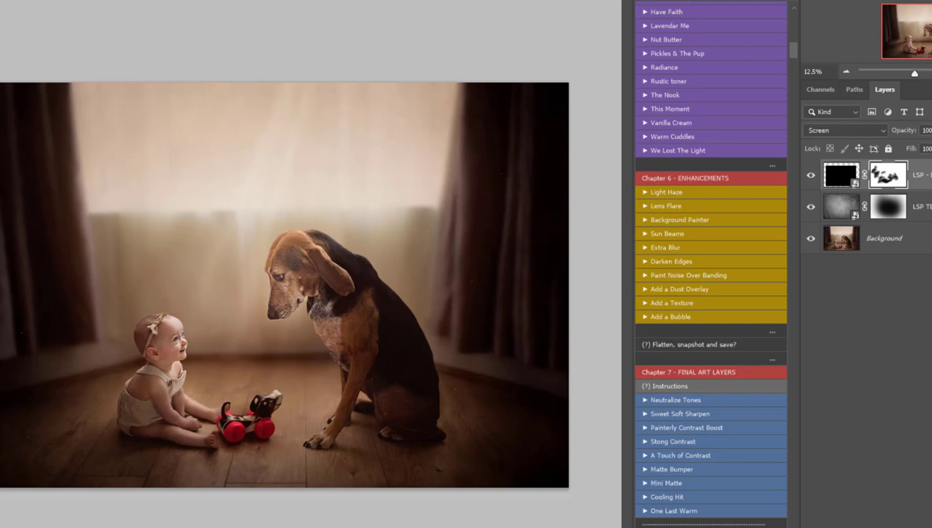
scroll(760, 185, up, 8)
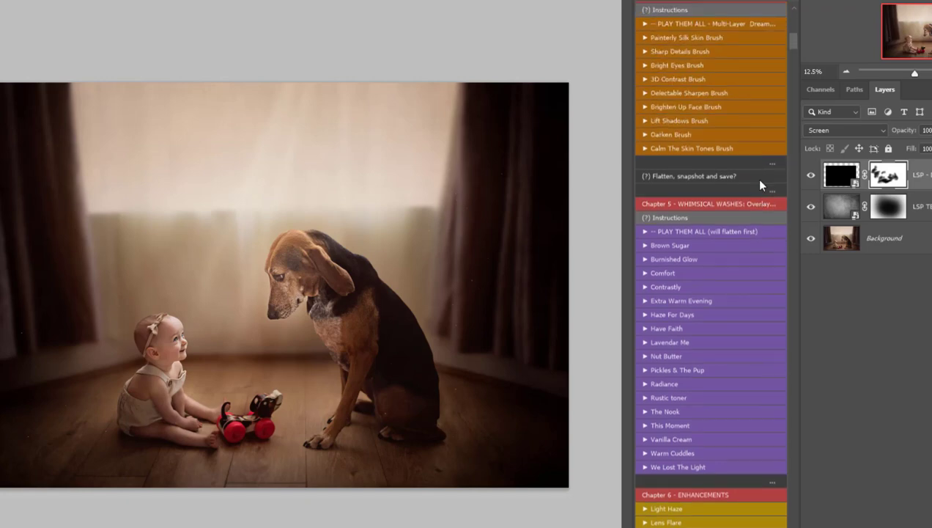